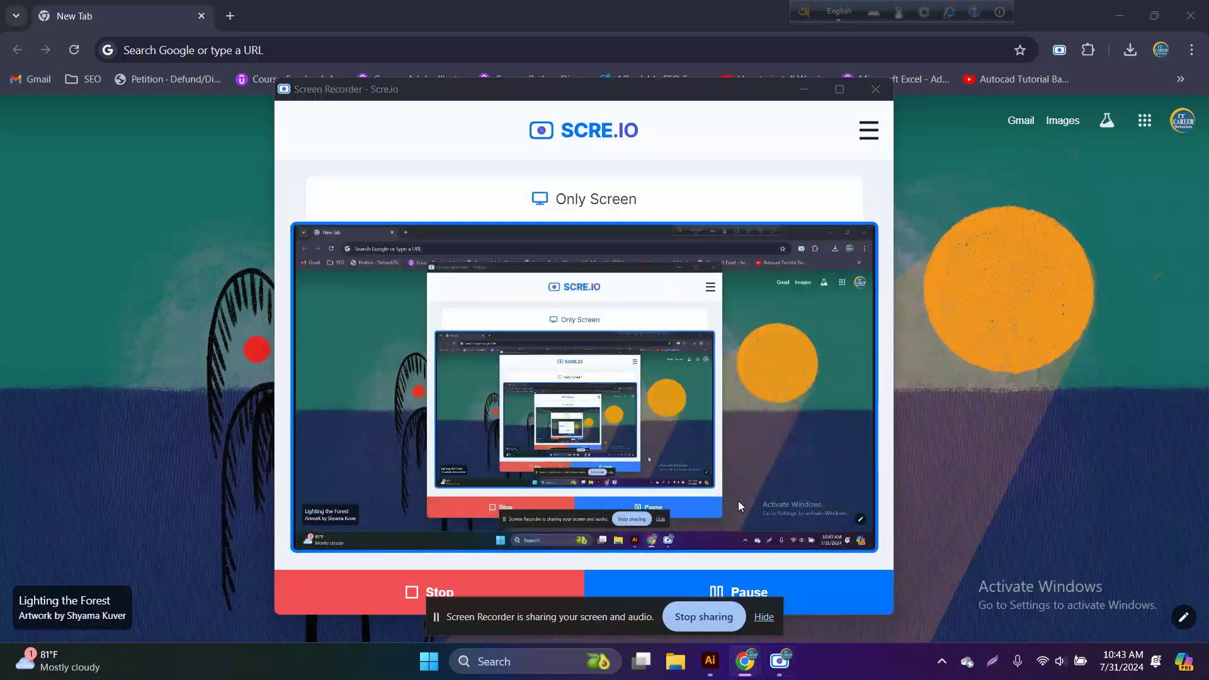
# - Bring up the Task1 document and frame both 'ta' logos with empty space to the right
pyautogui.click(764, 617)
pyautogui.click(709, 667)
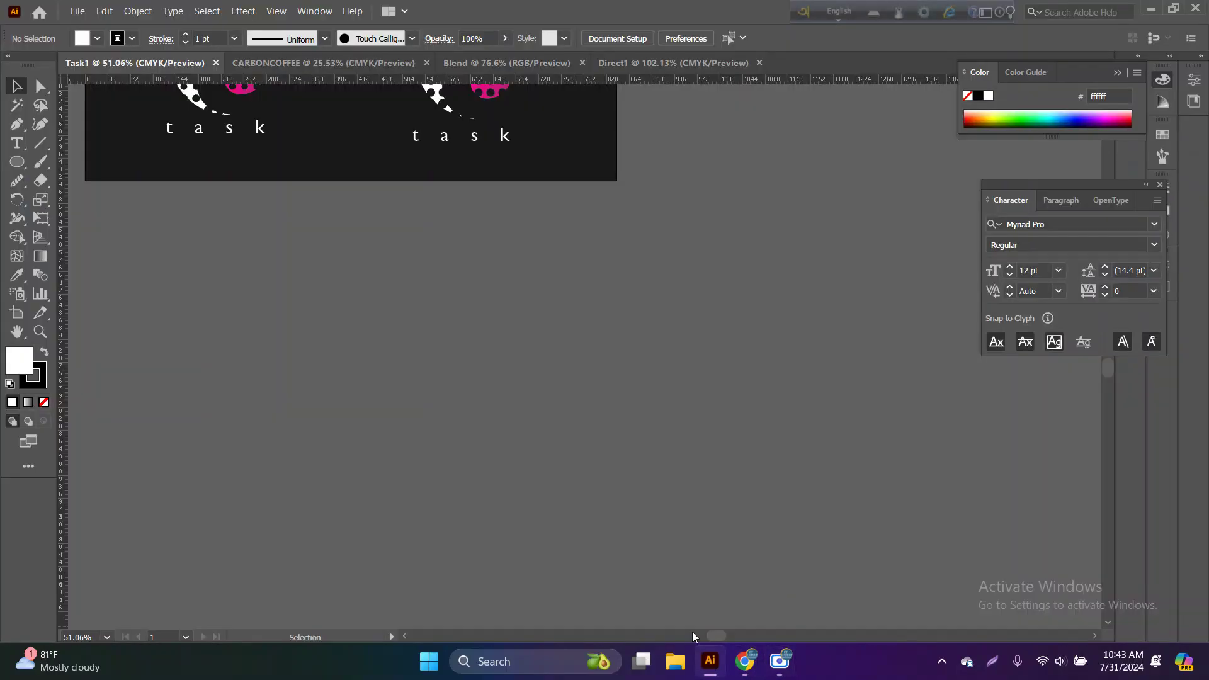
pyautogui.scroll(3, 633, 526)
pyautogui.hotkey('ctrl', '0')
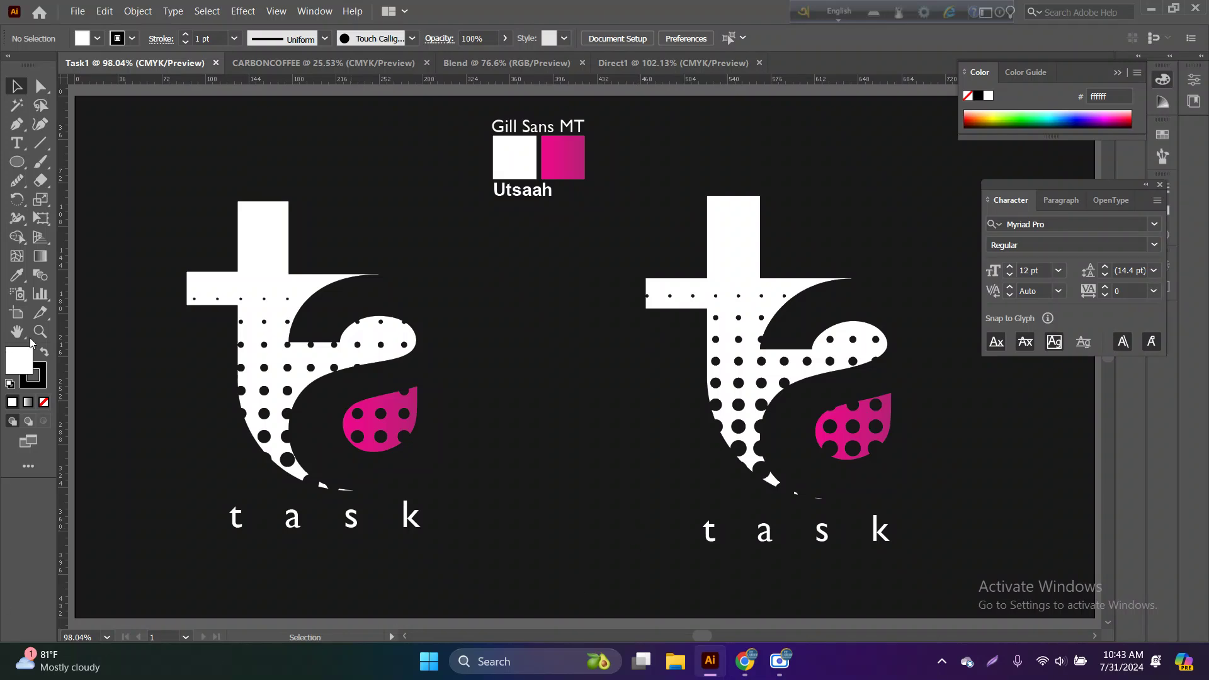
pyautogui.press('z')
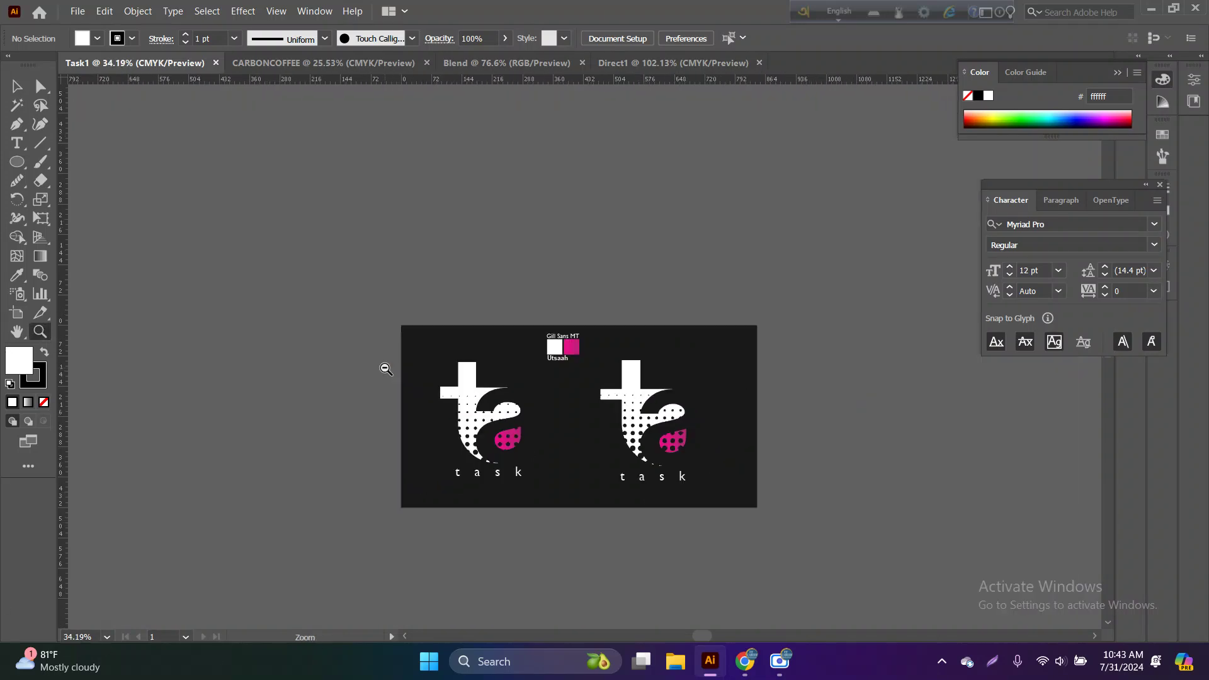
pyautogui.moveTo(591, 453)
pyautogui.mouseDown()
pyautogui.moveTo(582, 464)
pyautogui.moveTo(531, 416)
pyautogui.mouseUp()
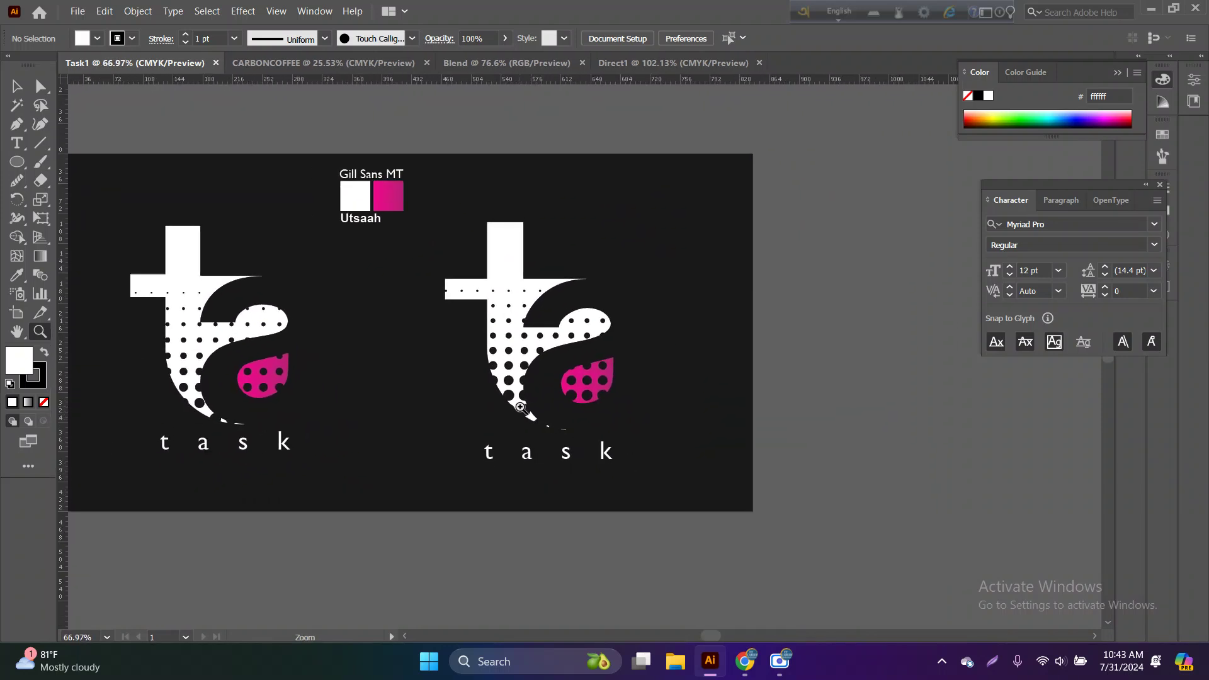
pyautogui.moveTo(532, 416); pyautogui.dragTo(518, 436)
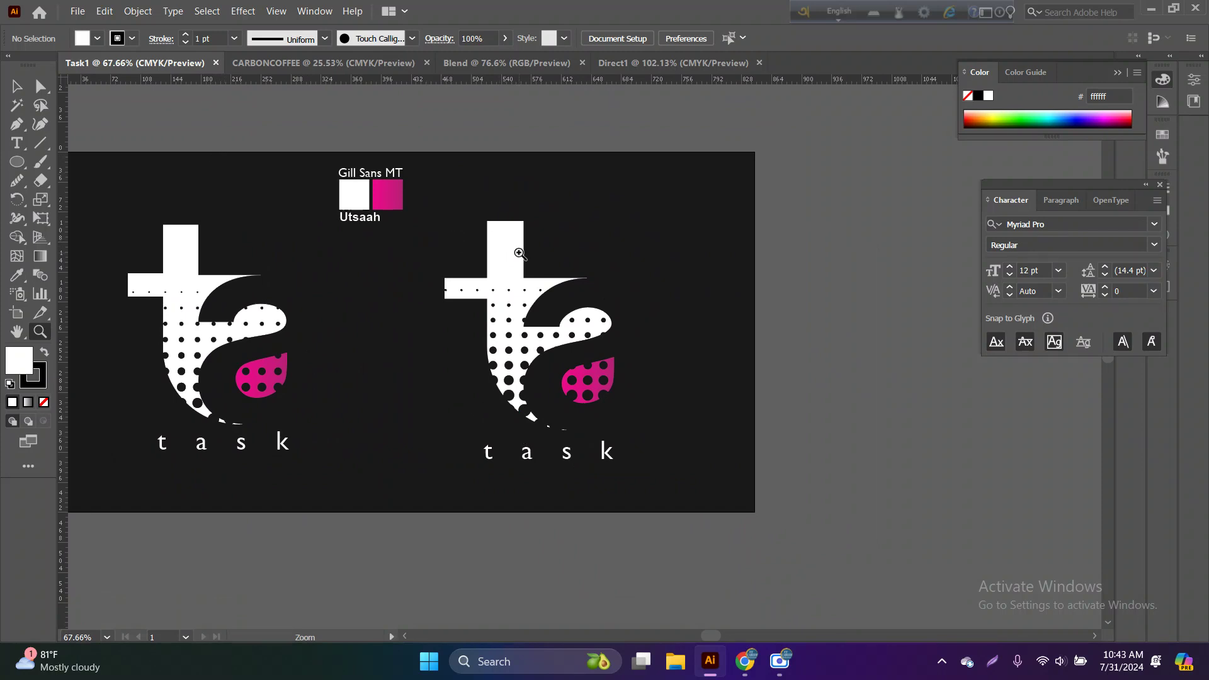
pyautogui.moveTo(551, 295); pyautogui.dragTo(368, 264)
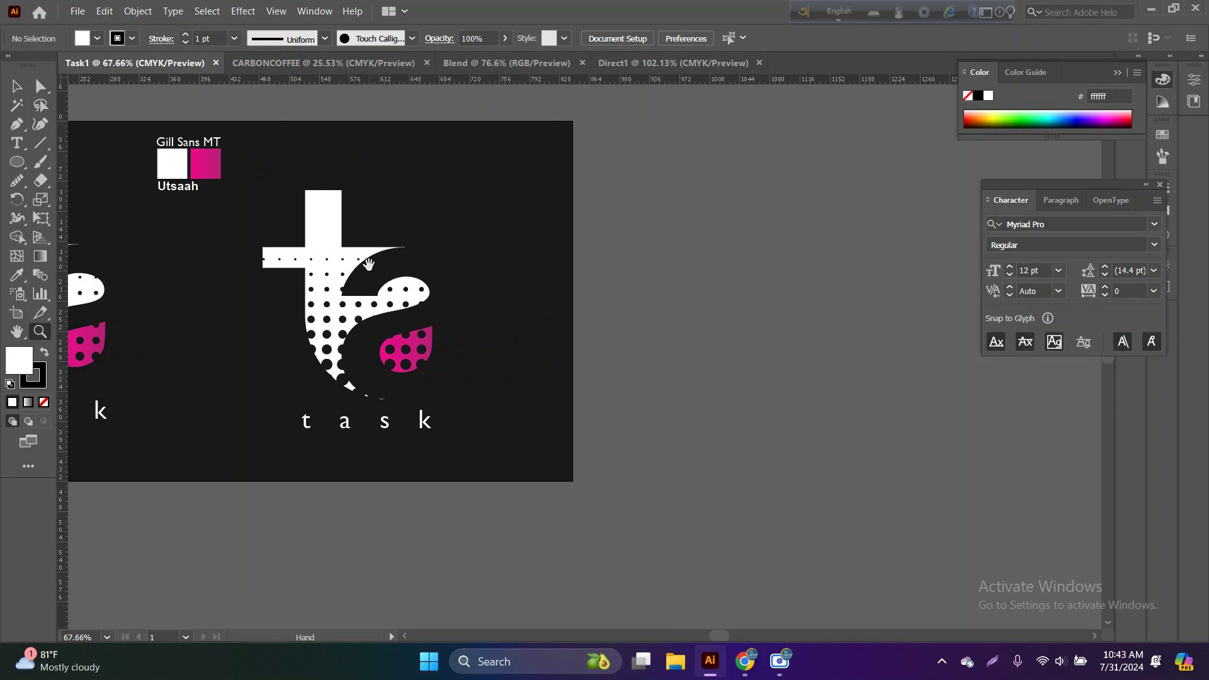
# - Type a new letter 'a' beside the artboard
pyautogui.click(15, 147)
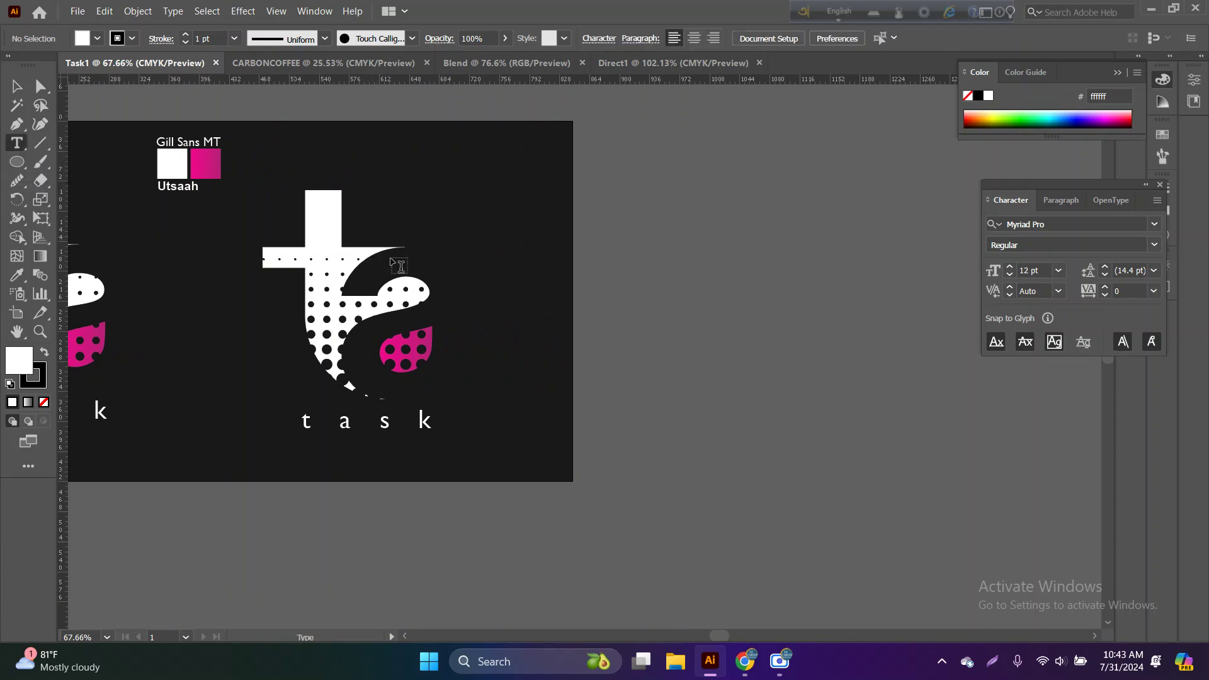
pyautogui.click(737, 335)
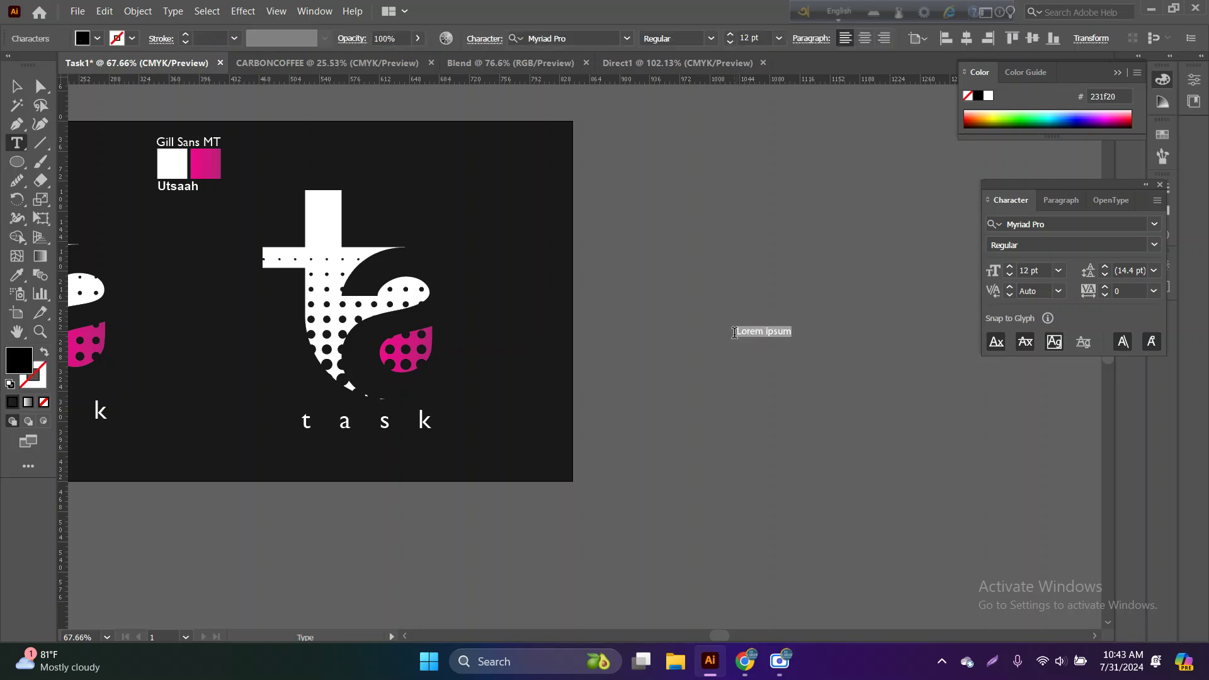
pyautogui.write('a')
# - Set the letter 'a' in the Utsaah Bold font
pyautogui.doubleClick(739, 332)
pyautogui.click(1076, 225)
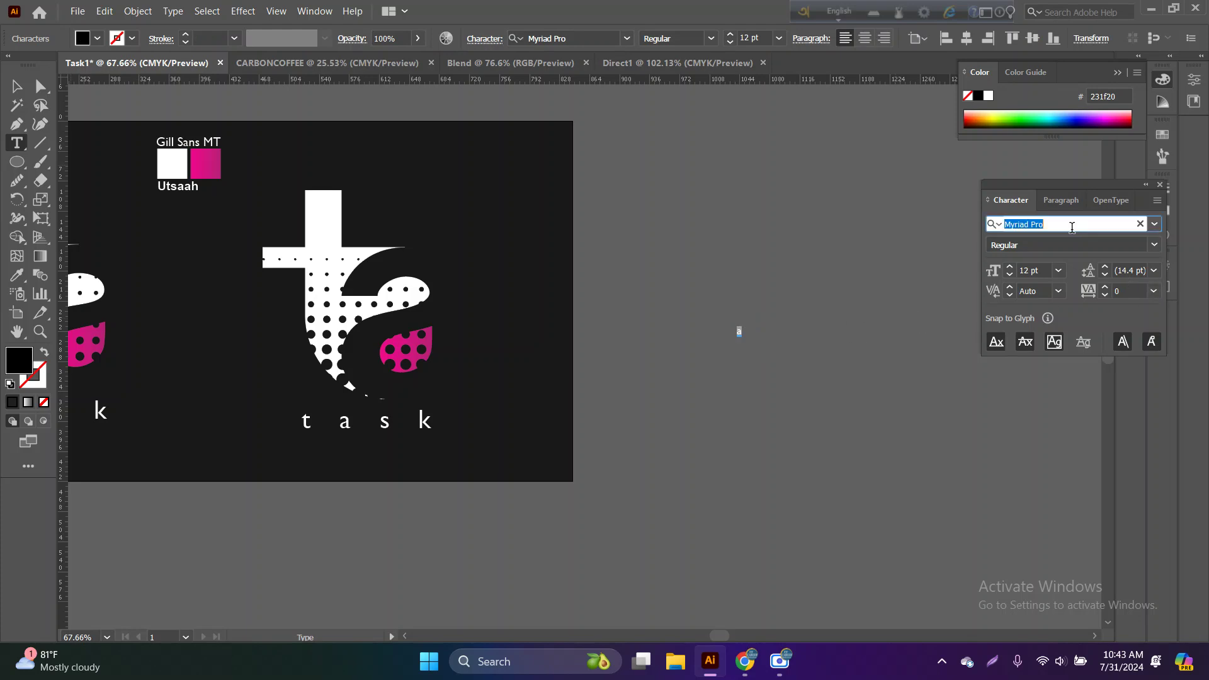
pyautogui.write('uts')
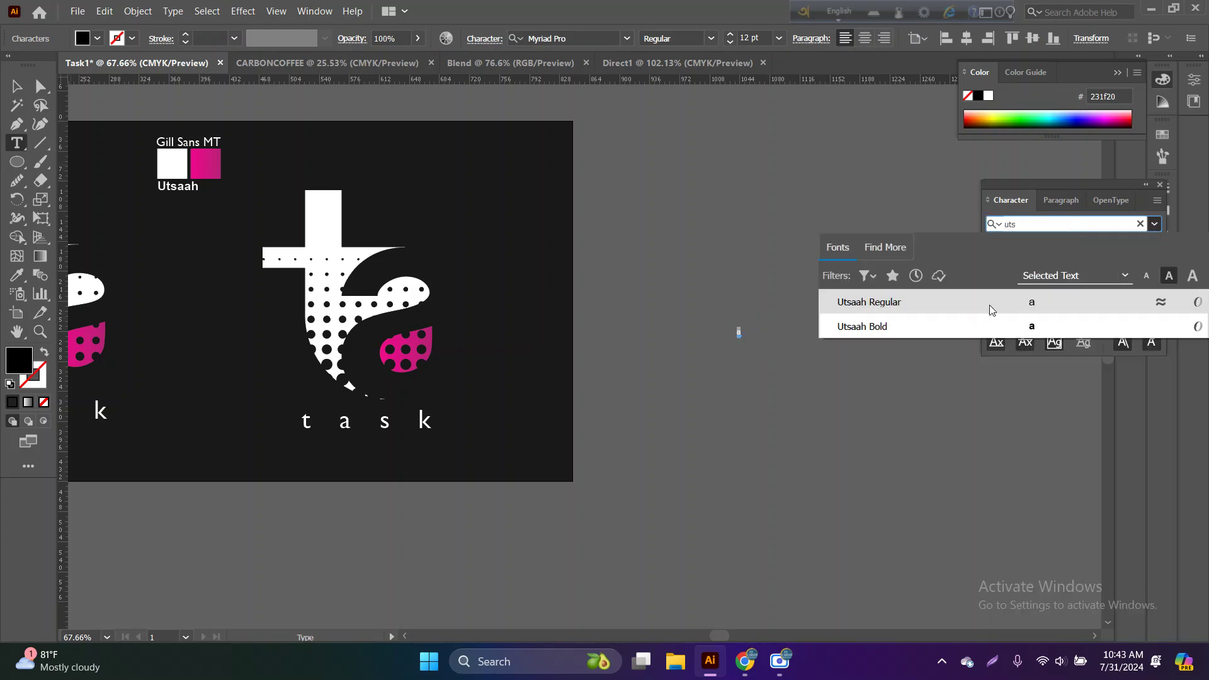
pyautogui.click(868, 329)
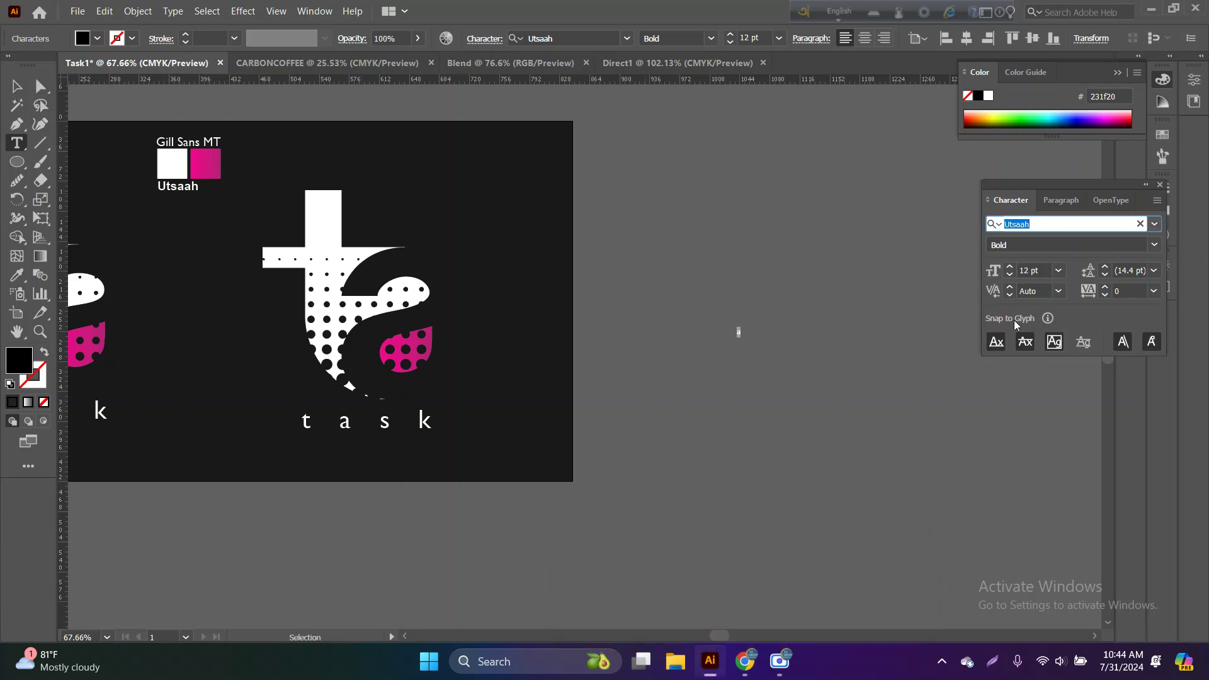
pyautogui.click(1058, 270)
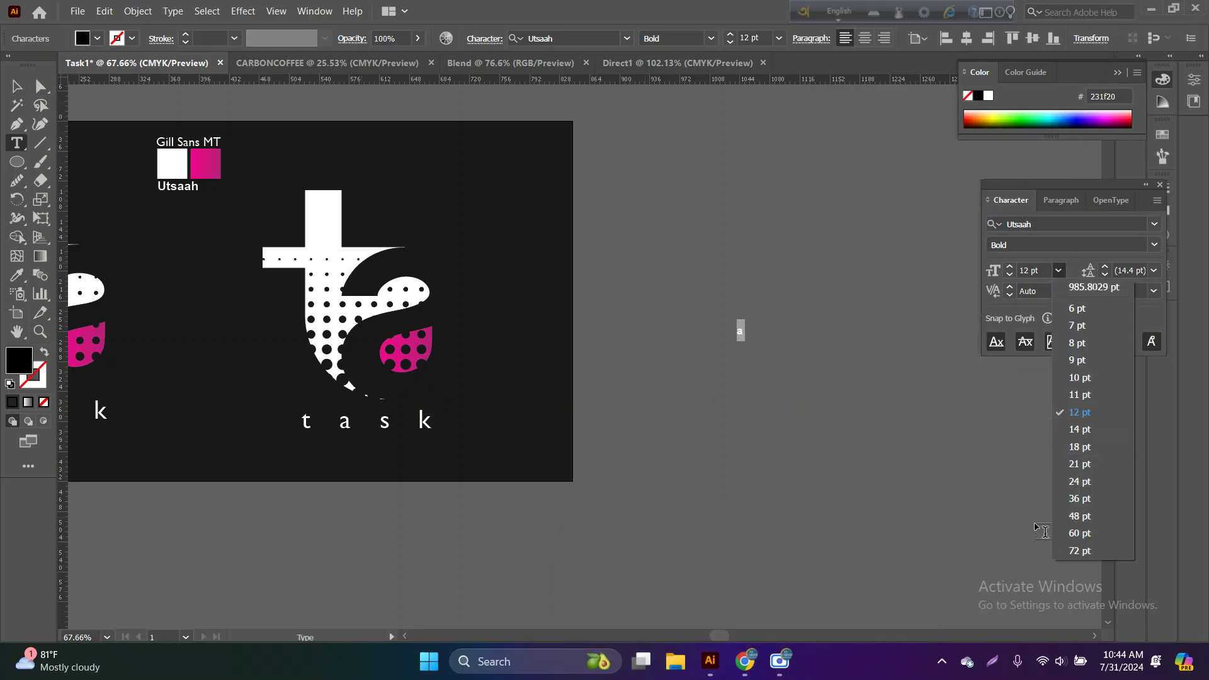
# - Set the 'a' to 72 pt, then scale it up to roughly 613 pt
pyautogui.click(1079, 551)
pyautogui.press('Escape')
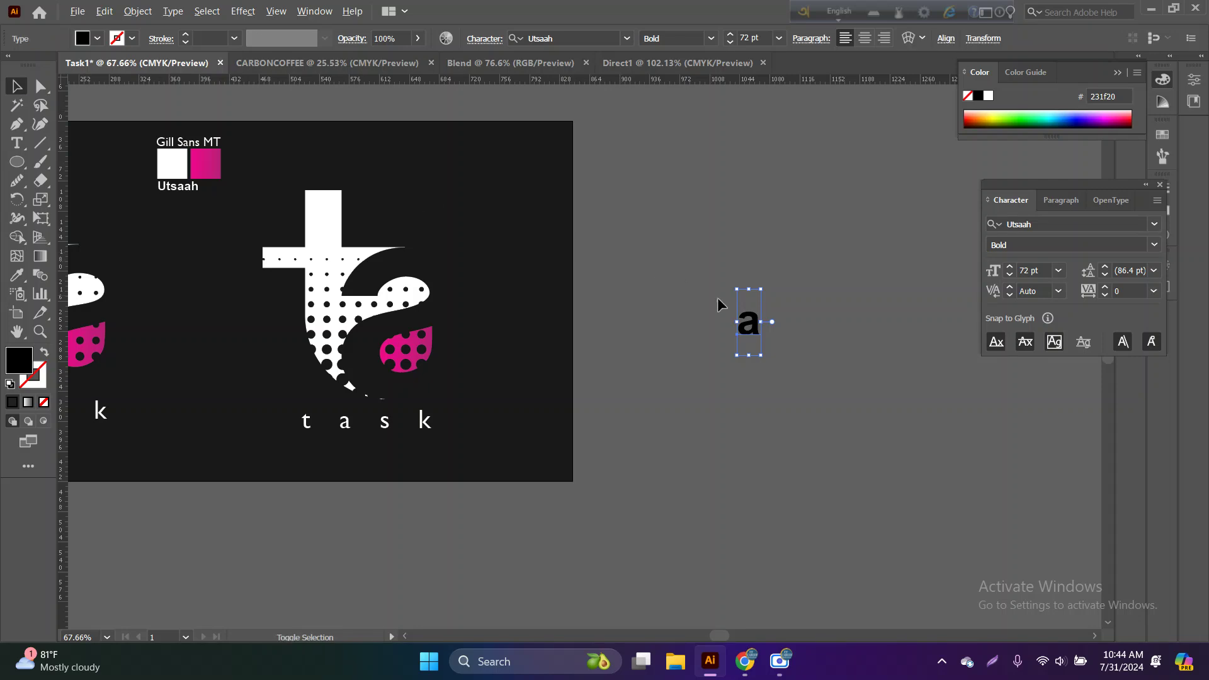
pyautogui.moveTo(763, 291); pyautogui.dragTo(806, 163)
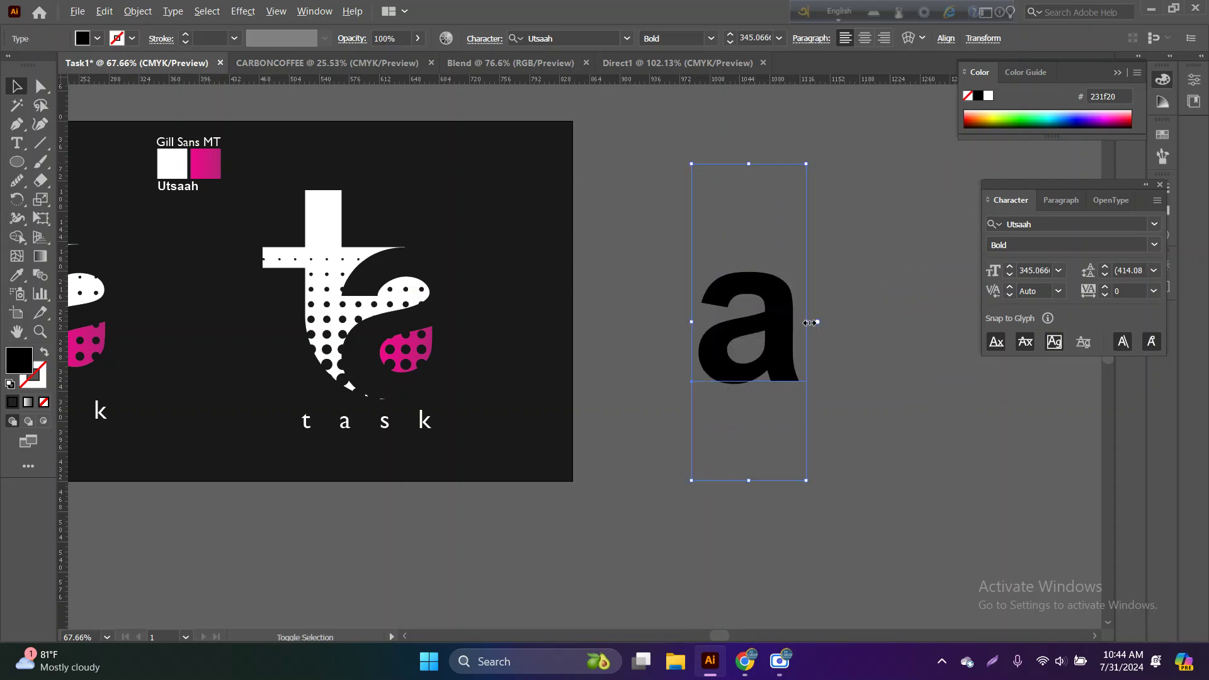
pyautogui.moveTo(806, 322)
pyautogui.mouseDown()
pyautogui.moveTo(860, 338)
pyautogui.moveTo(827, 358)
pyautogui.mouseUp()
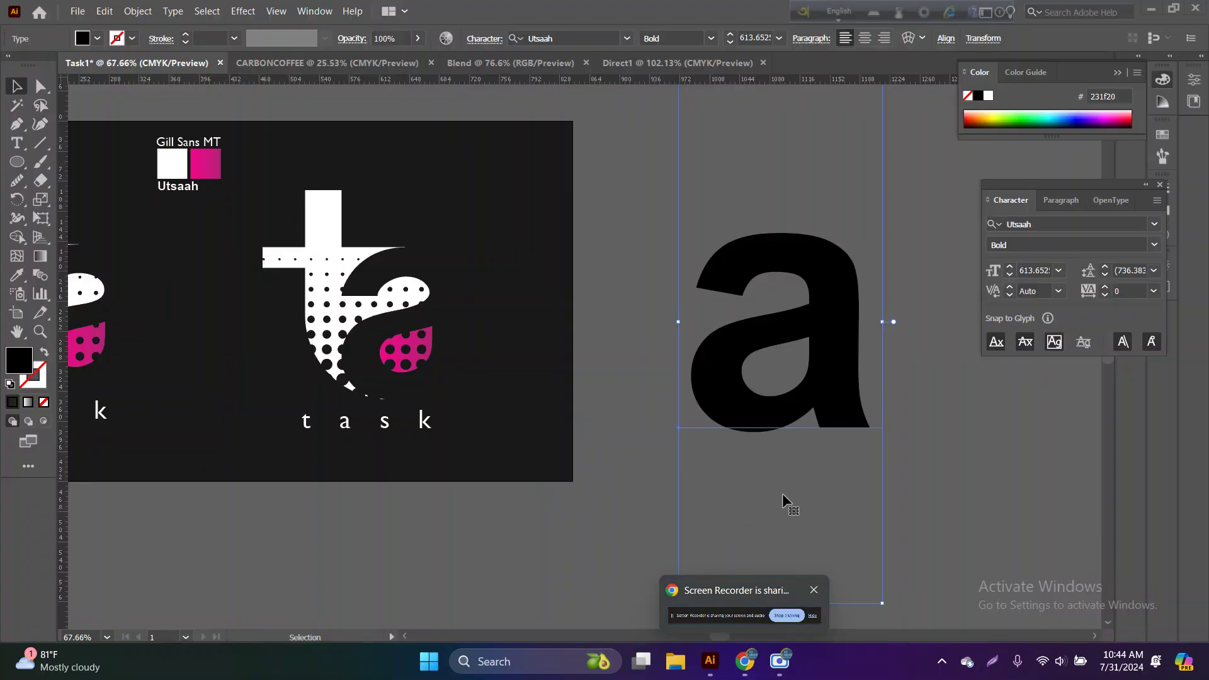
# - Fill the letter 'a' with white
pyautogui.click(88, 42)
pyautogui.click(33, 65)
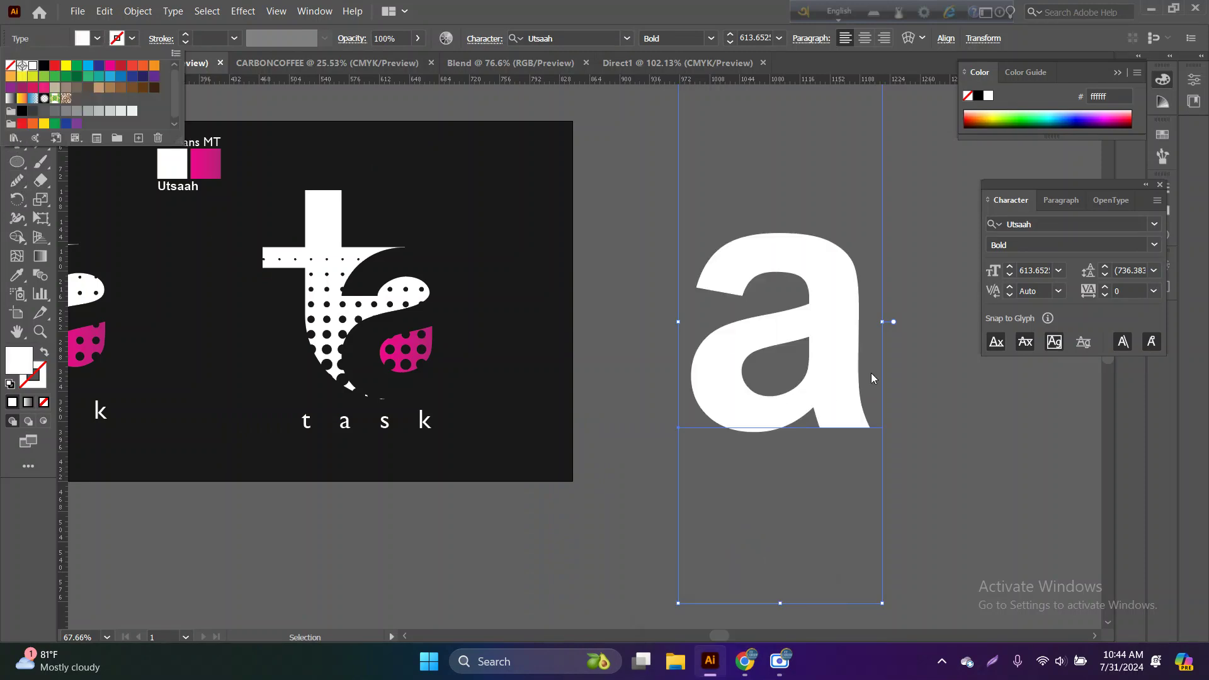
pyautogui.click(877, 359)
# - Lower the screen brightness and convert the 'a' to outlines
pyautogui.click(1060, 661)
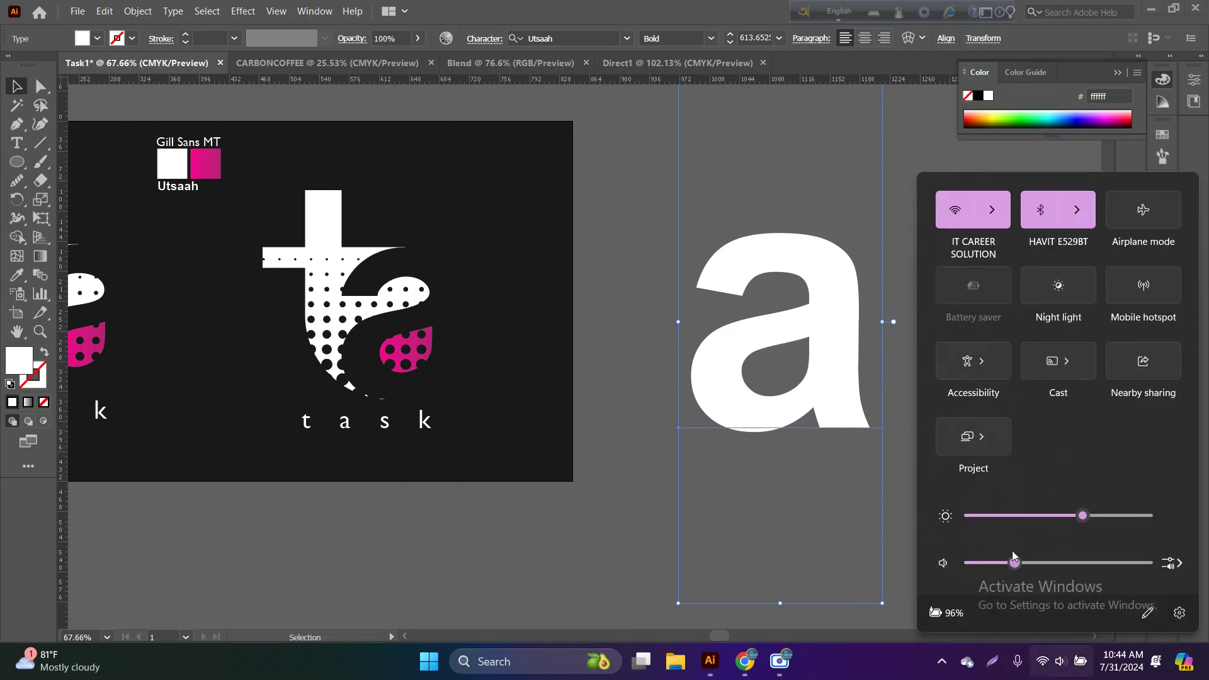
pyautogui.click(982, 515)
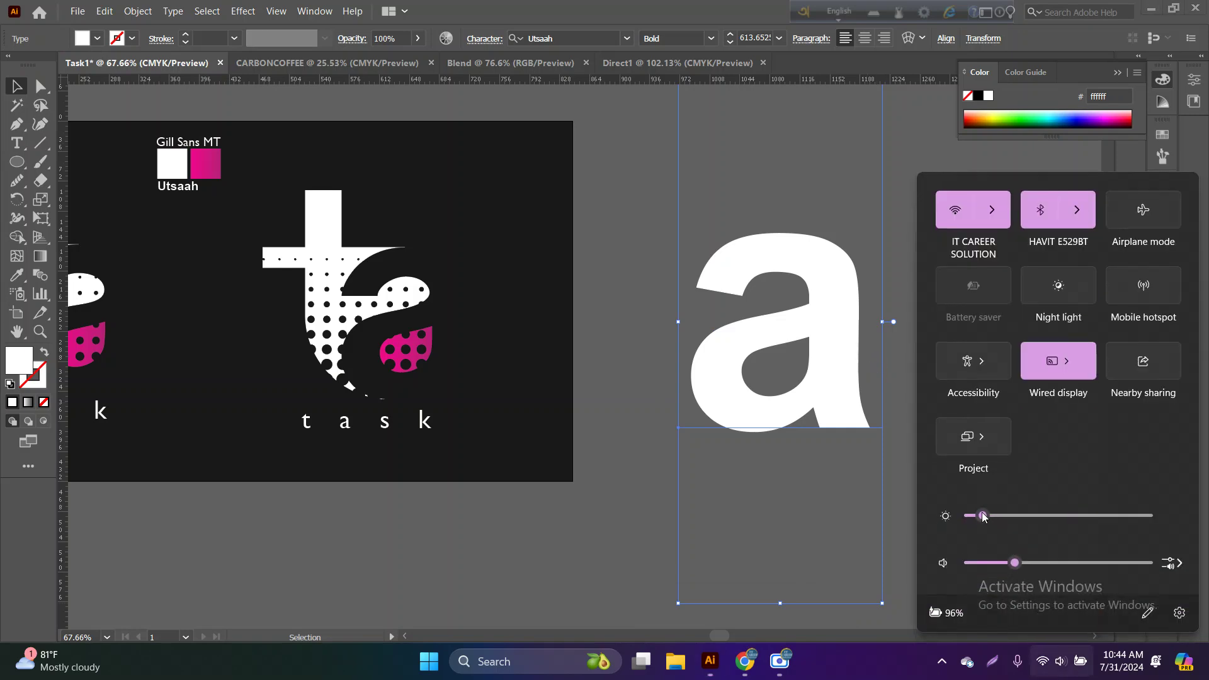
pyautogui.click(841, 367)
pyautogui.rightClick(840, 365)
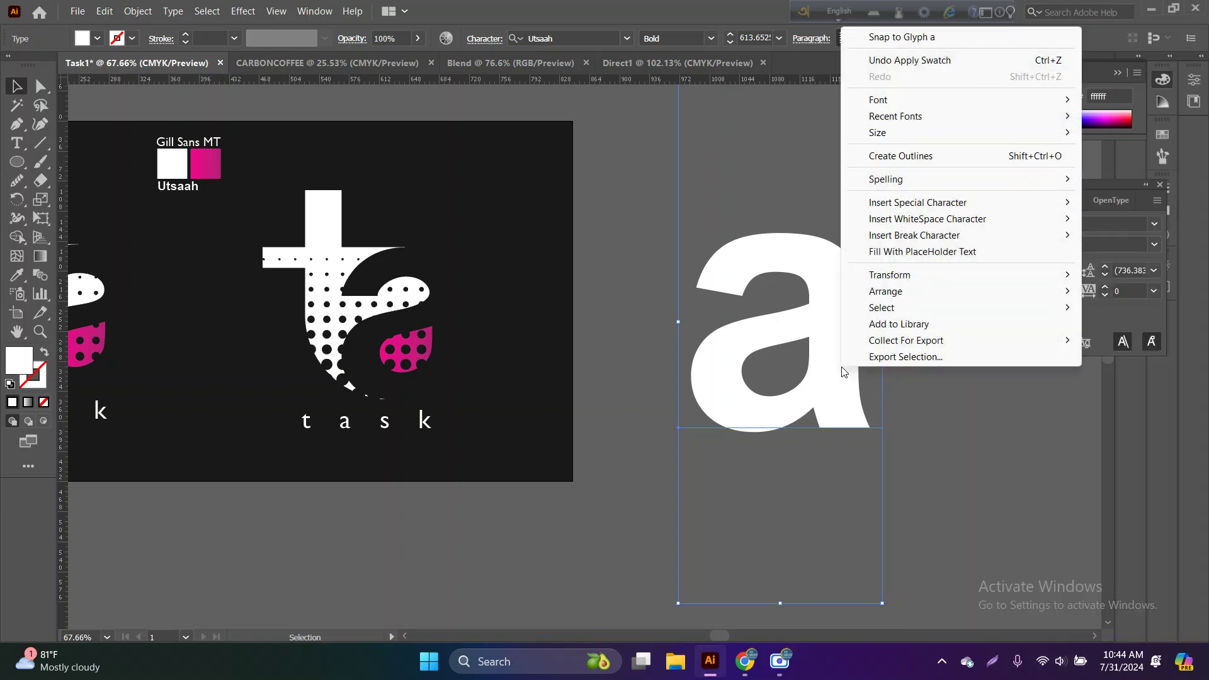
pyautogui.click(877, 157)
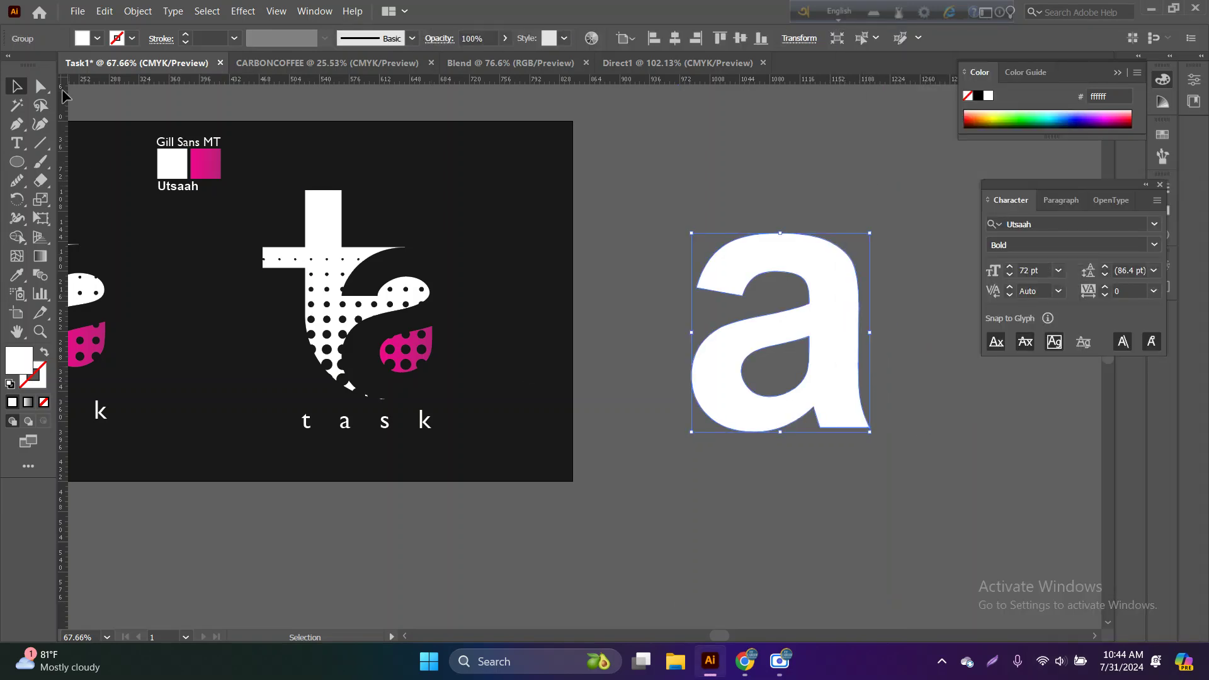
# - Move the outlined 'a' slightly up and to the right
pyautogui.click(38, 85)
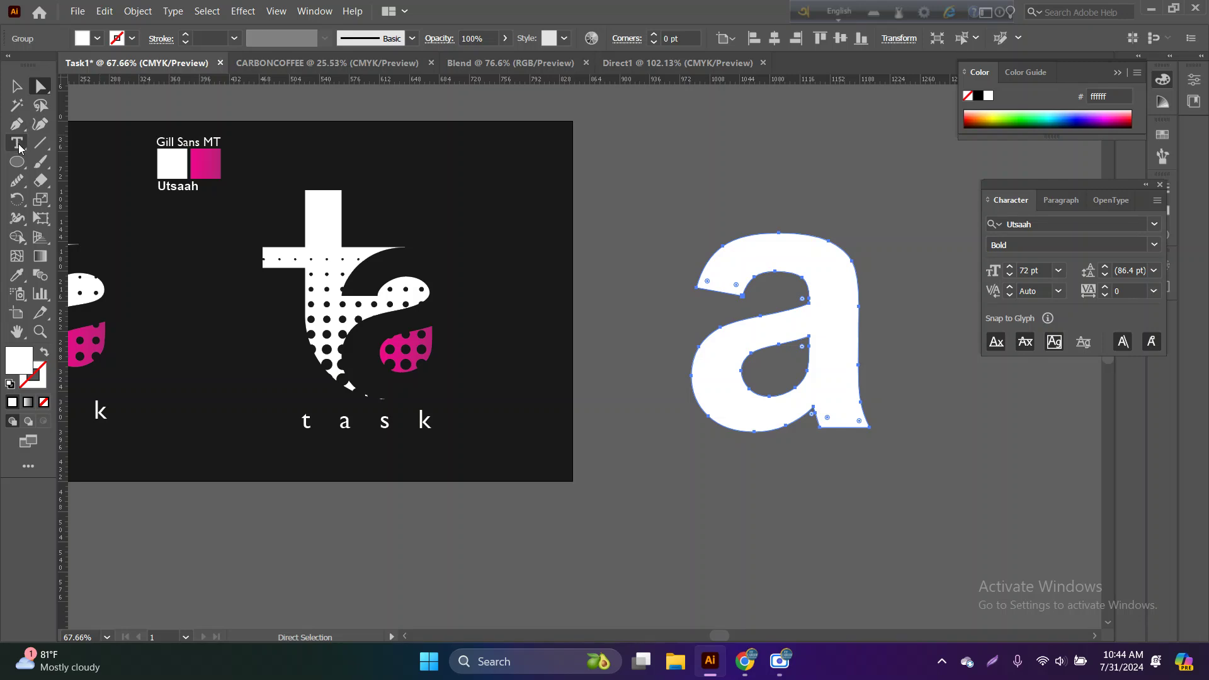
pyautogui.click(17, 86)
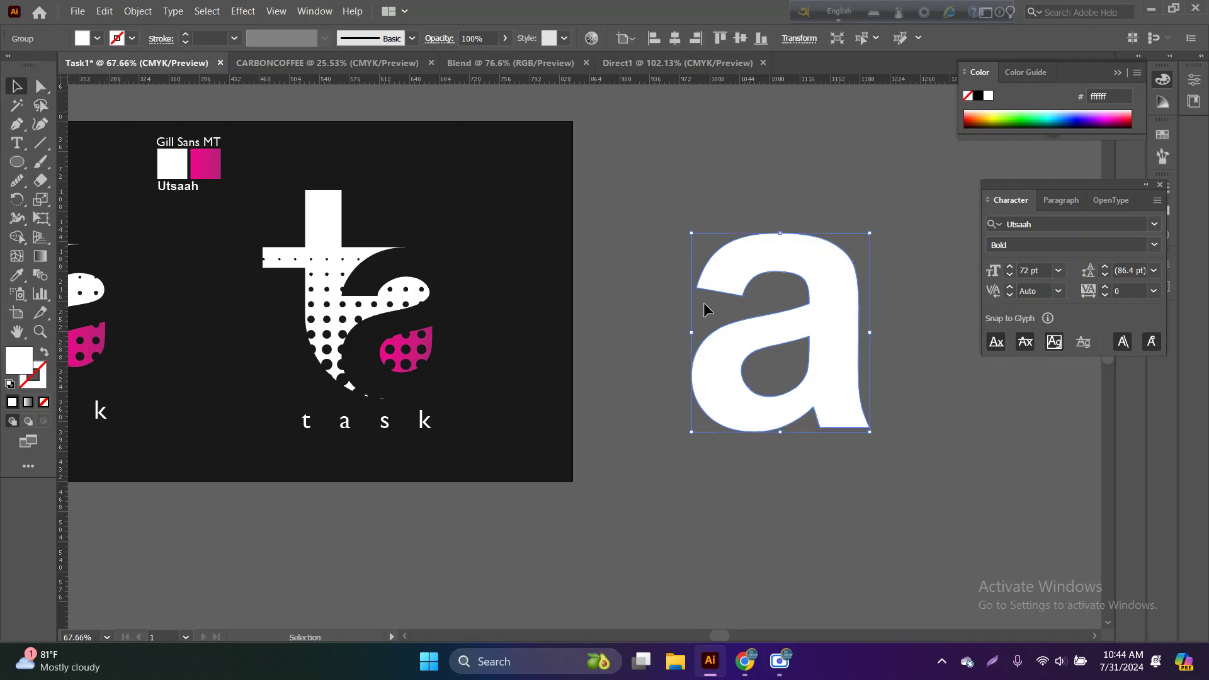
pyautogui.click(664, 236)
pyautogui.moveTo(814, 331); pyautogui.dragTo(821, 319)
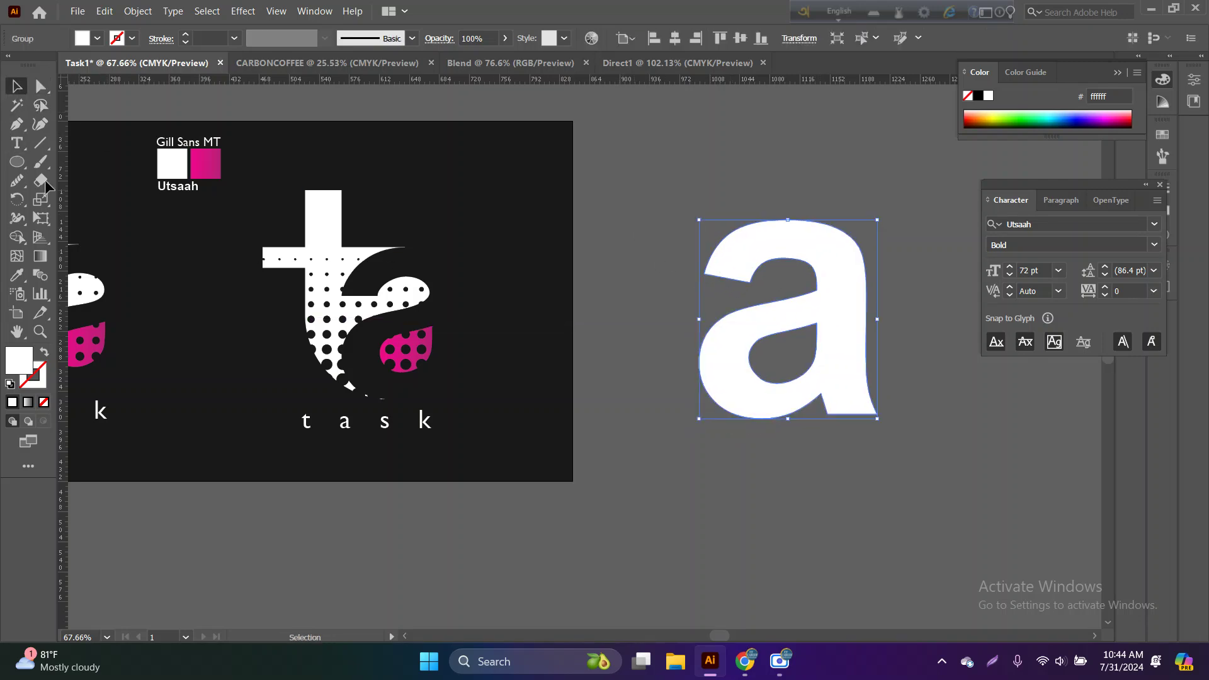
# - Delete two upper-curve anchors, add one on the upper-left, and zoom in
pyautogui.click(17, 124)
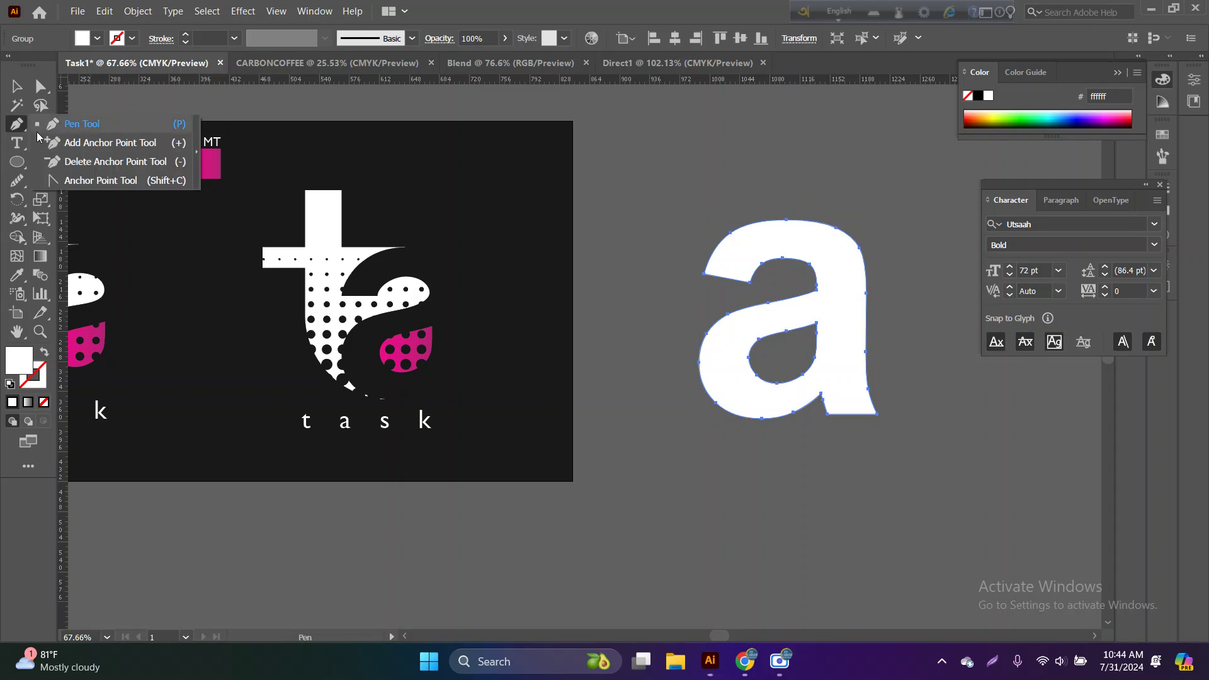
pyautogui.click(65, 124)
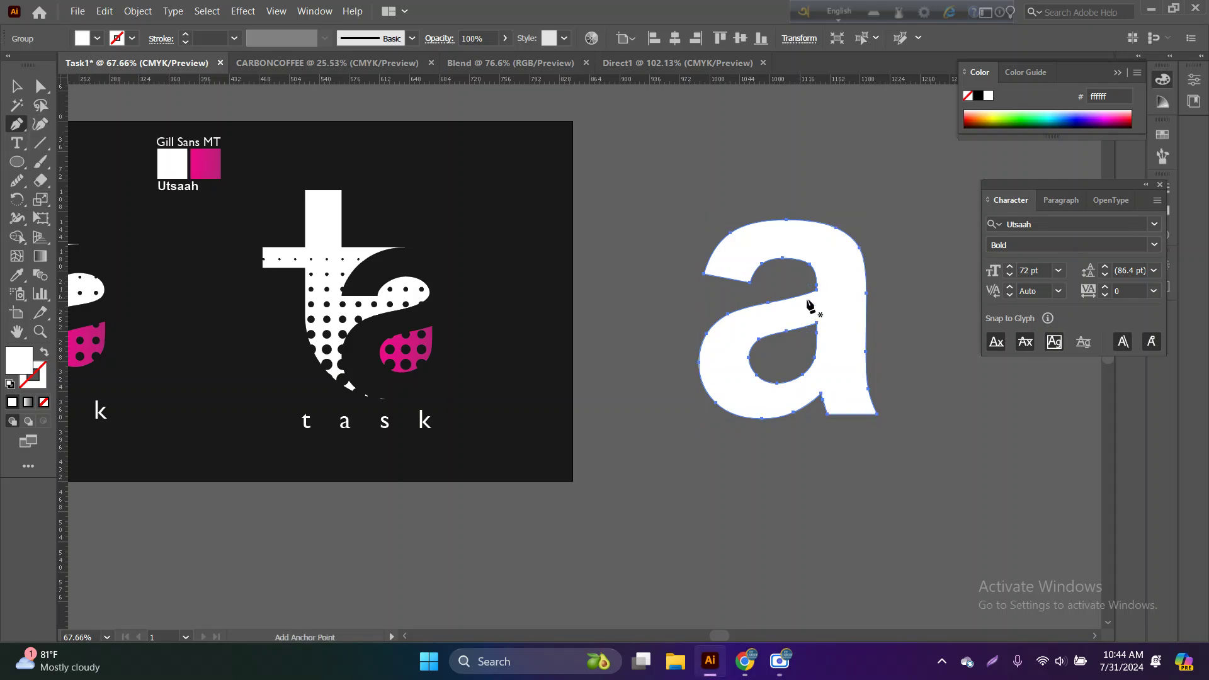
pyautogui.click(764, 265)
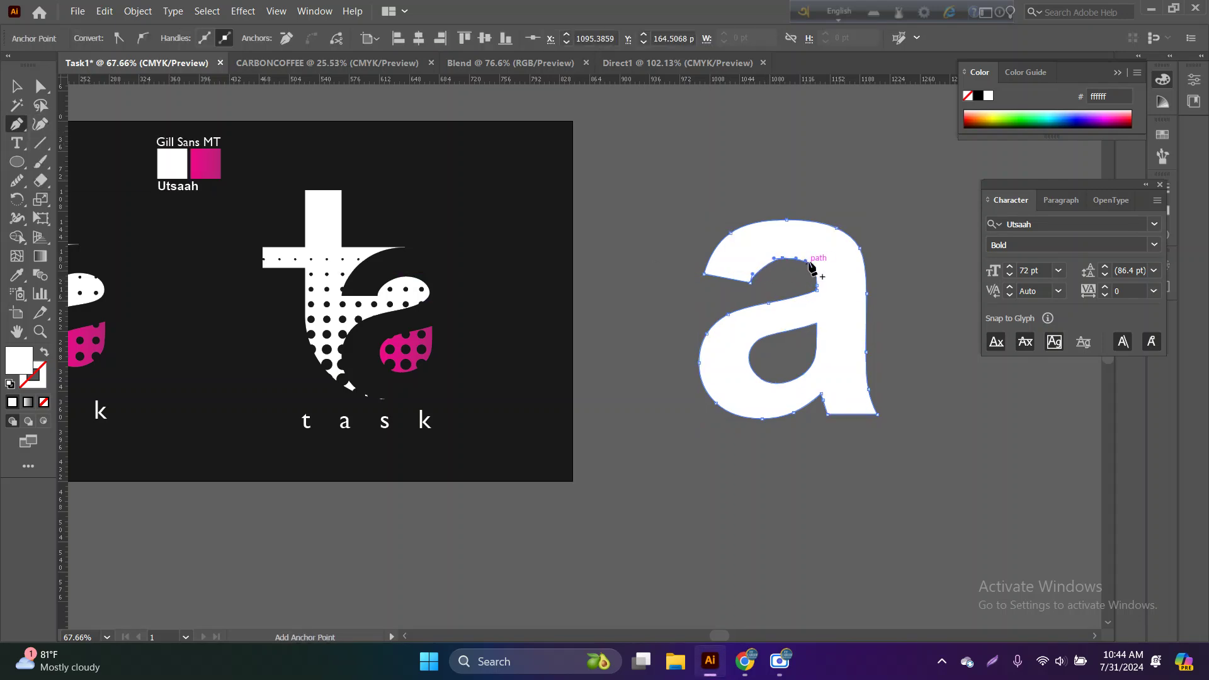
pyautogui.click(836, 229)
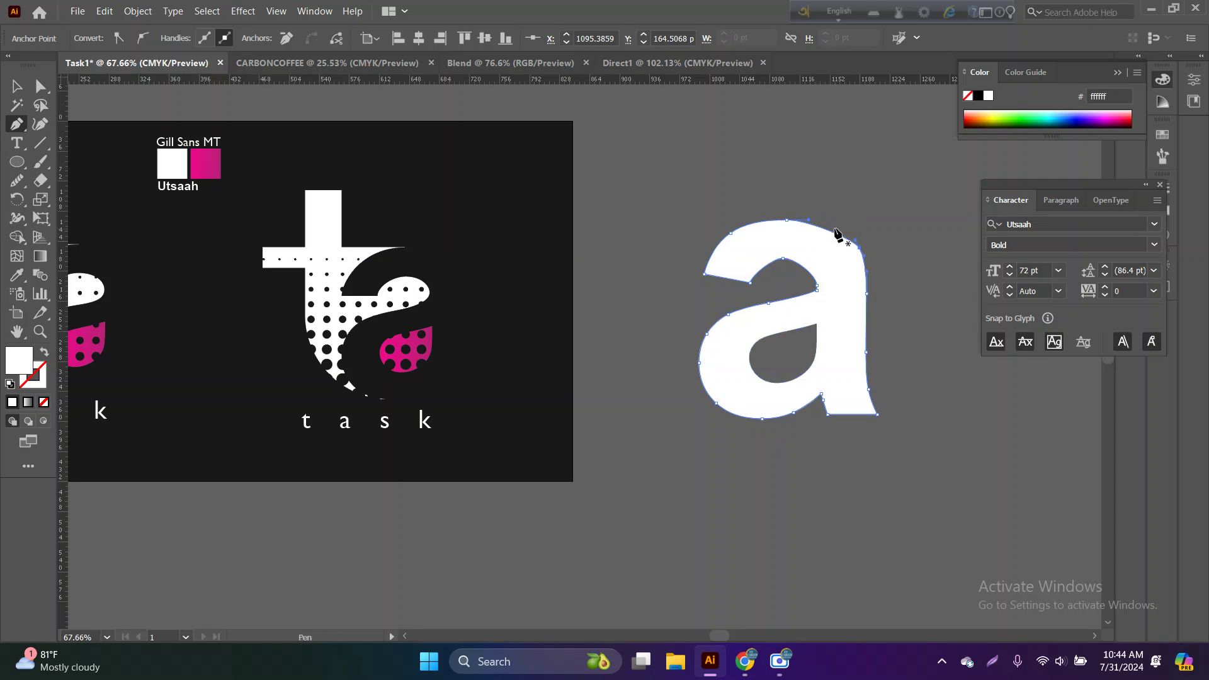
pyautogui.click(735, 234)
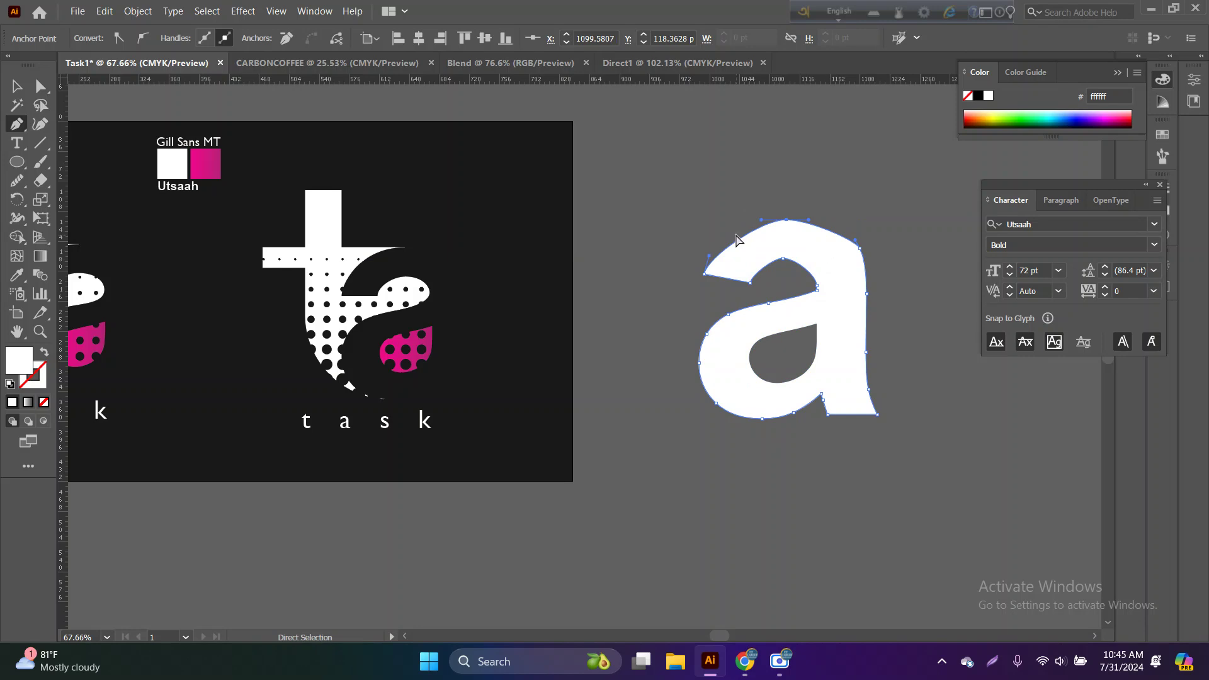
pyautogui.hotkey('ctrl', '+')
pyautogui.hotkey('ctrl', '+')
pyautogui.hotkey('ctrl', '+')
# - Widen the top outer curve by dragging the top anchor's handle
pyautogui.press('ctrl')
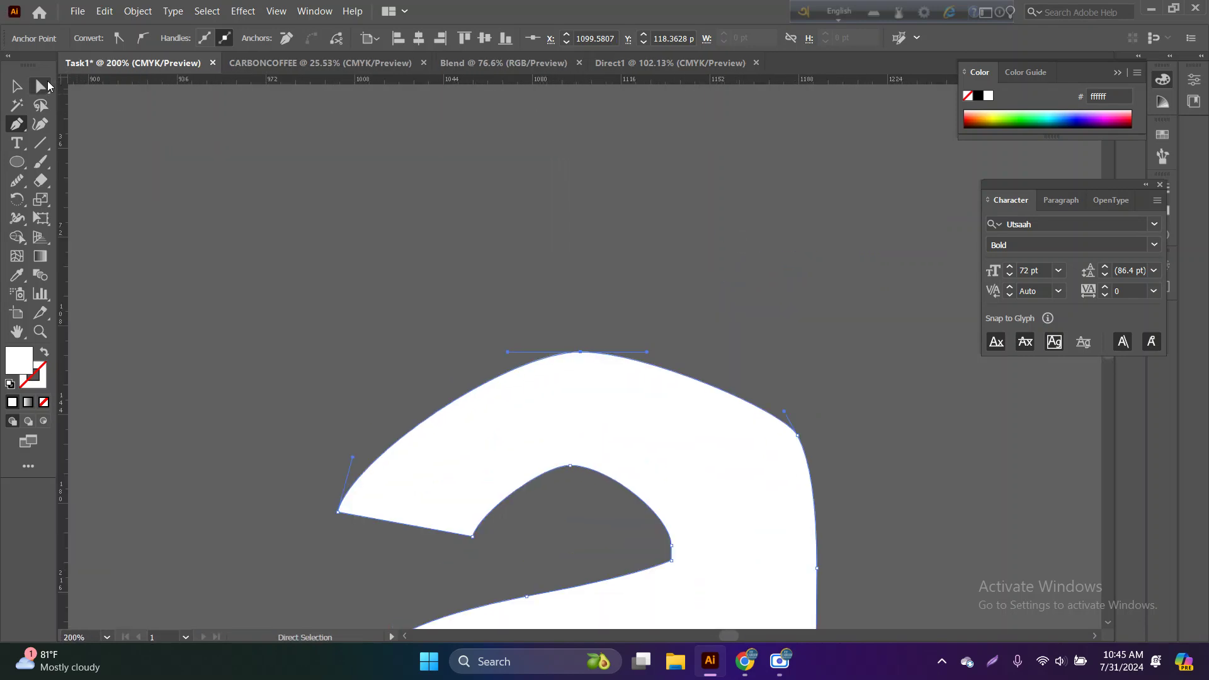
pyautogui.click(39, 91)
pyautogui.click(581, 354)
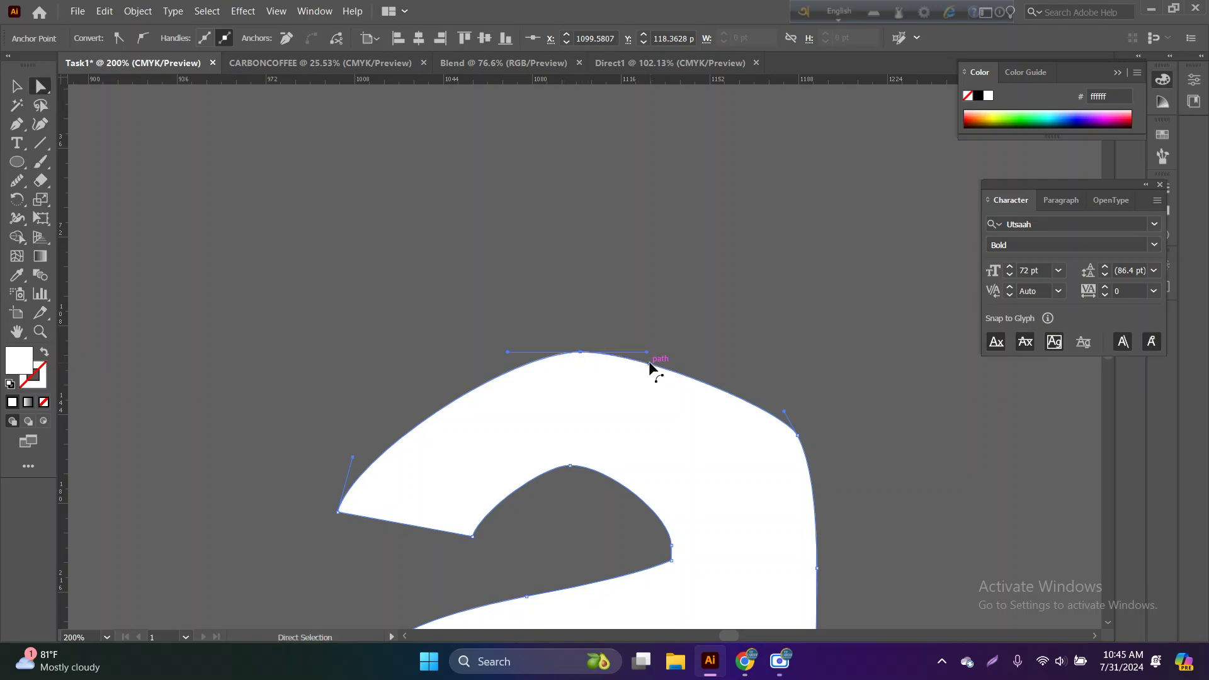
pyautogui.moveTo(646, 353); pyautogui.dragTo(740, 352)
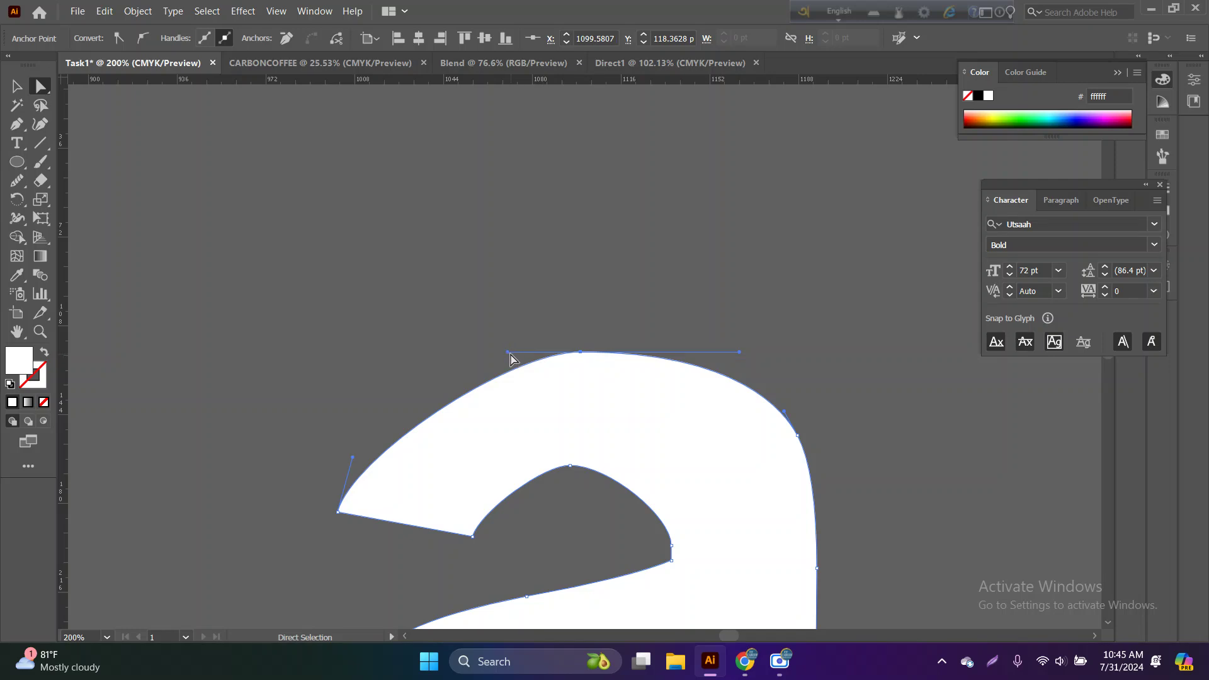
pyautogui.click(490, 353)
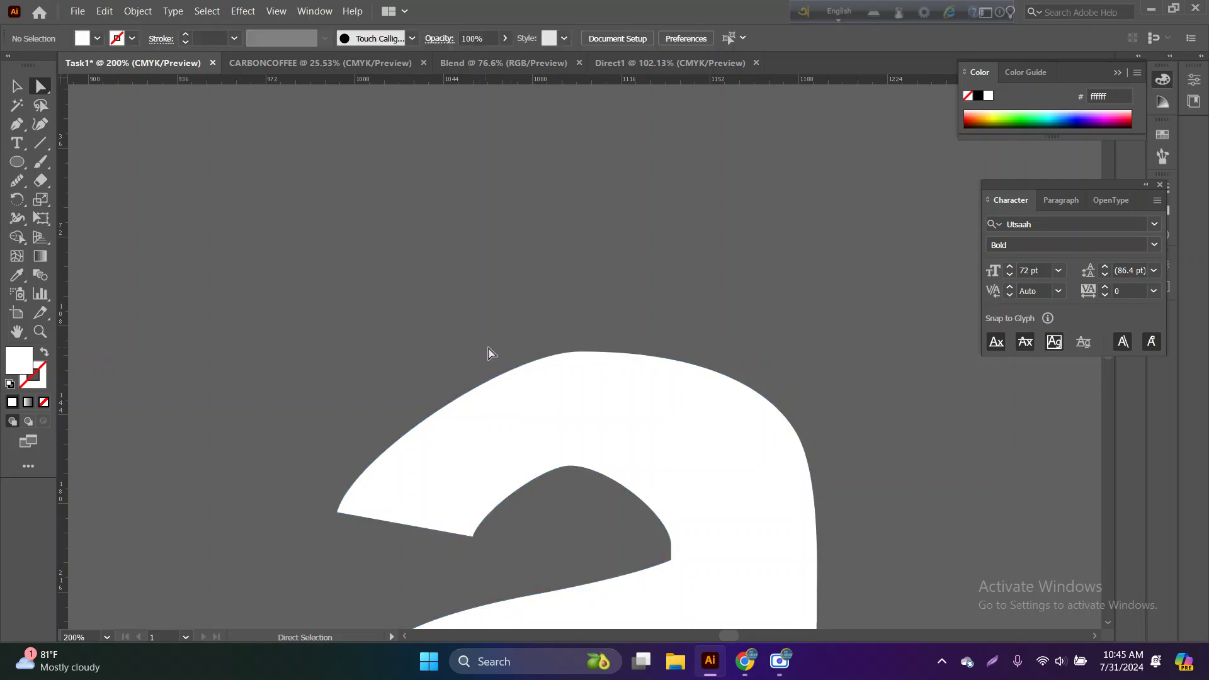
# - Level the top anchor's handles so the crown is flatter and smoother
pyautogui.click(573, 360)
pyautogui.click(580, 353)
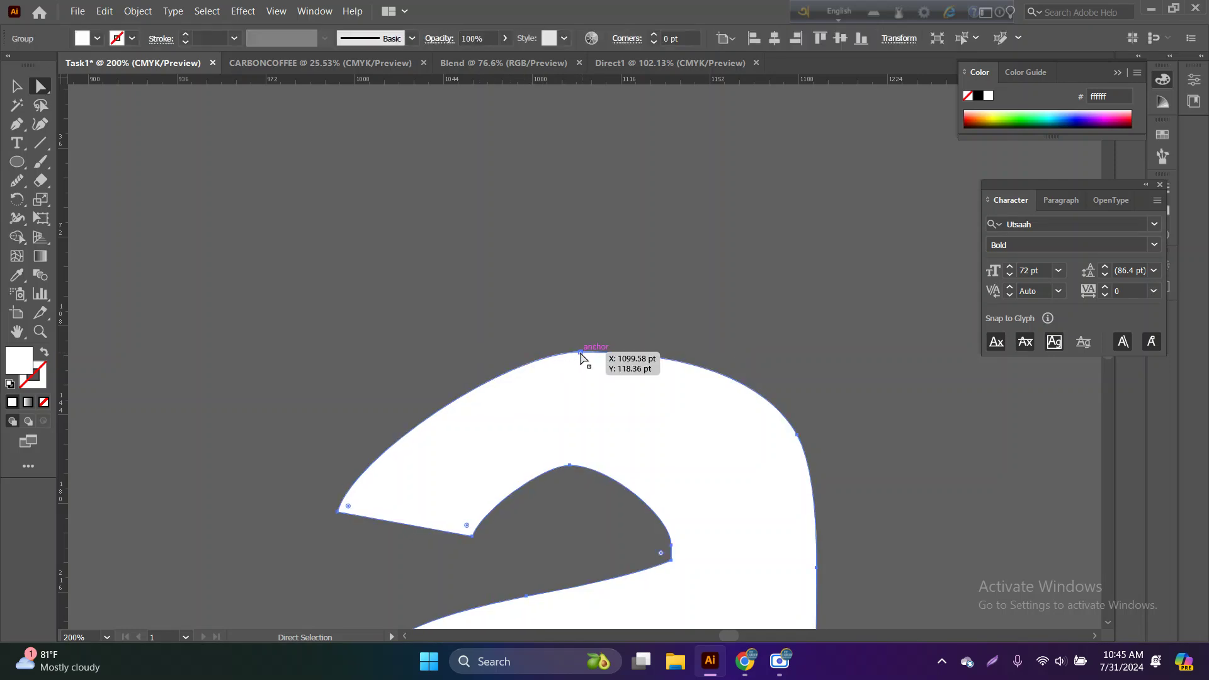
pyautogui.click(579, 353)
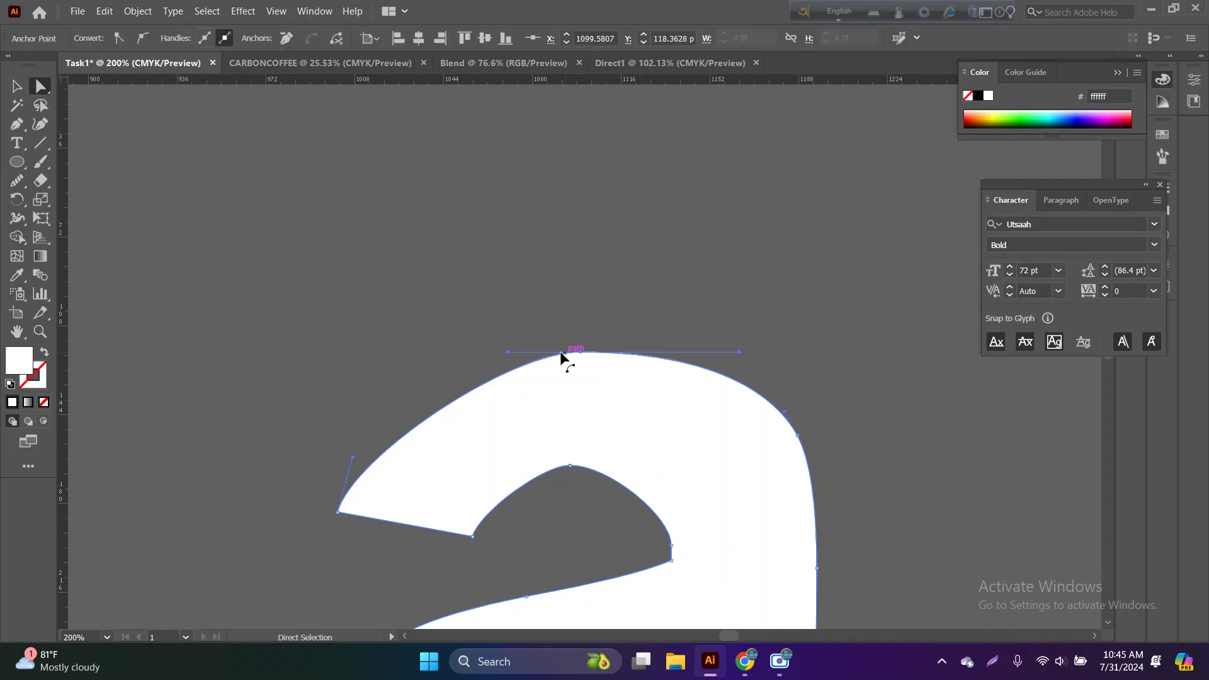
pyautogui.moveTo(508, 353); pyautogui.dragTo(446, 355)
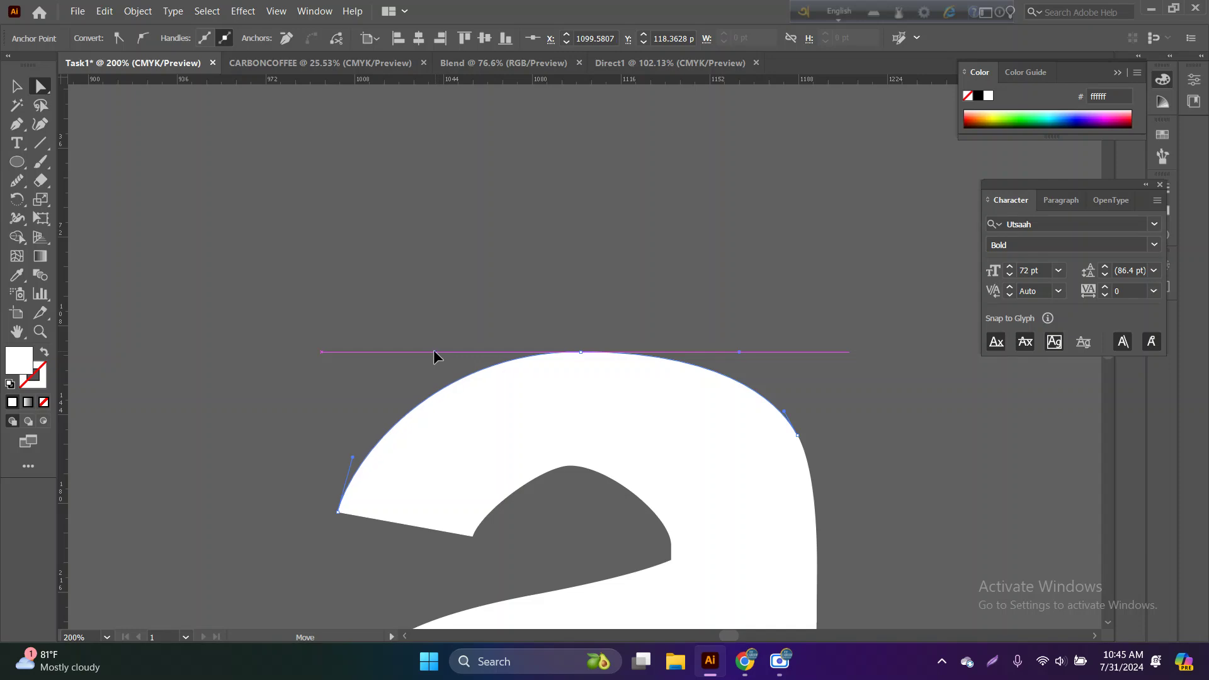
pyautogui.moveTo(446, 354); pyautogui.dragTo(439, 349)
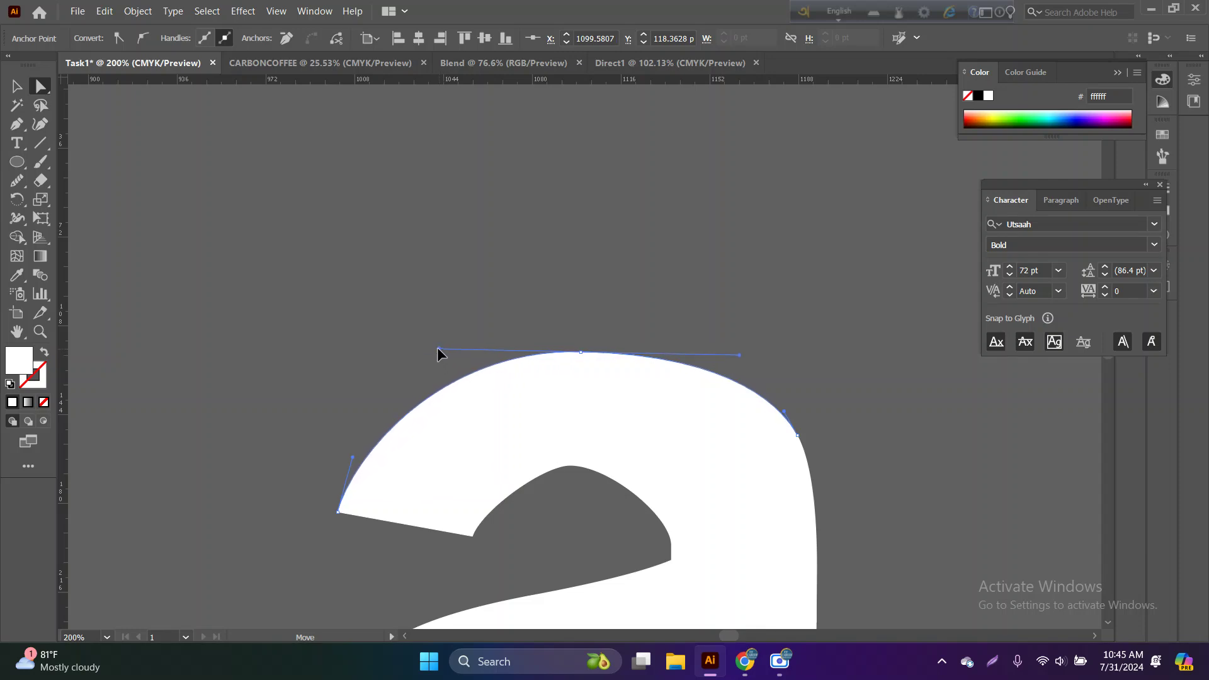
pyautogui.click(744, 363)
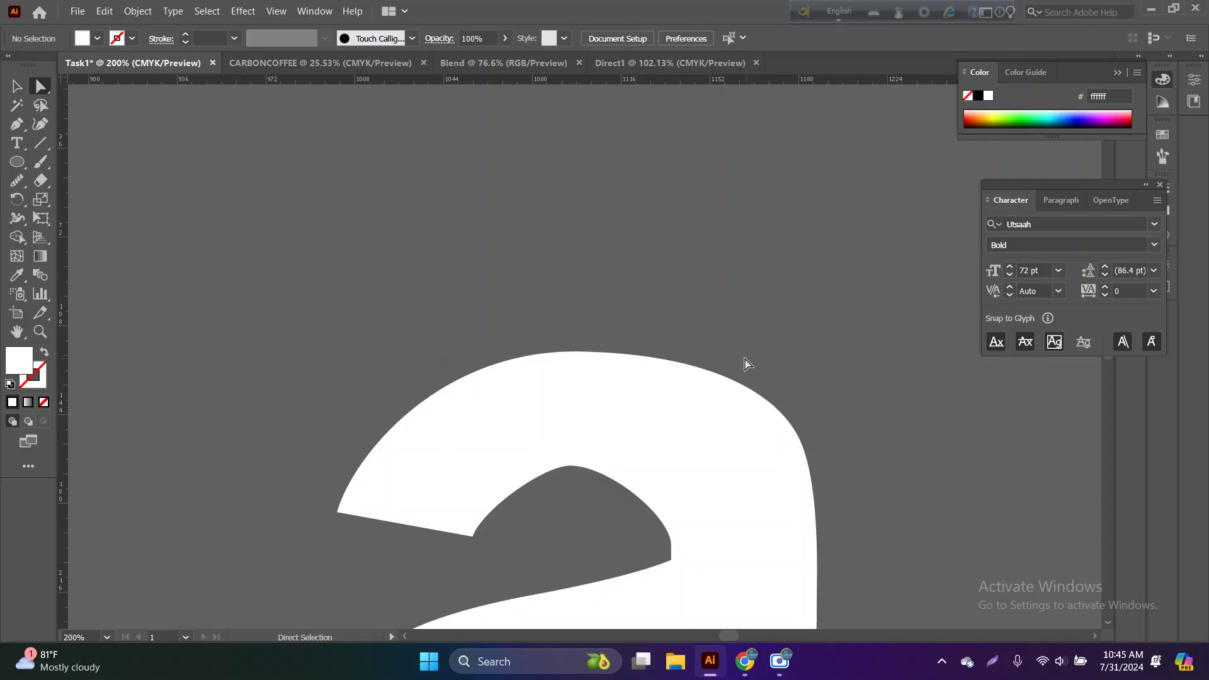
pyautogui.click(589, 356)
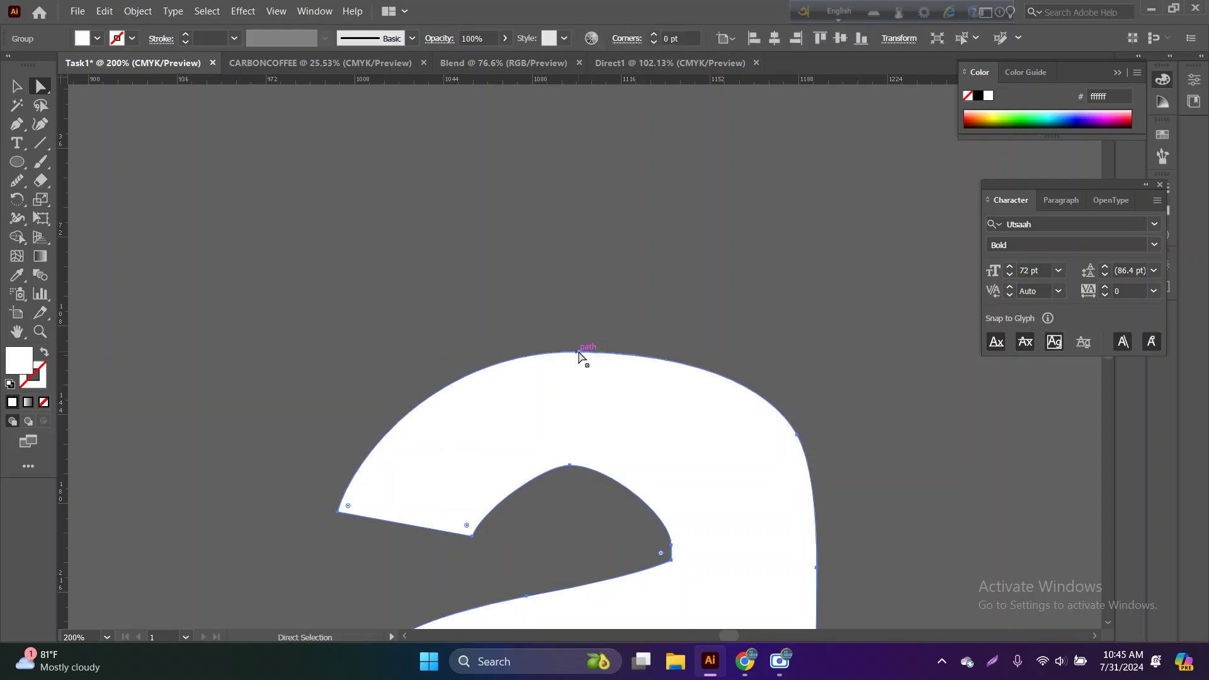
pyautogui.click(581, 353)
pyautogui.moveTo(741, 357); pyautogui.dragTo(721, 351)
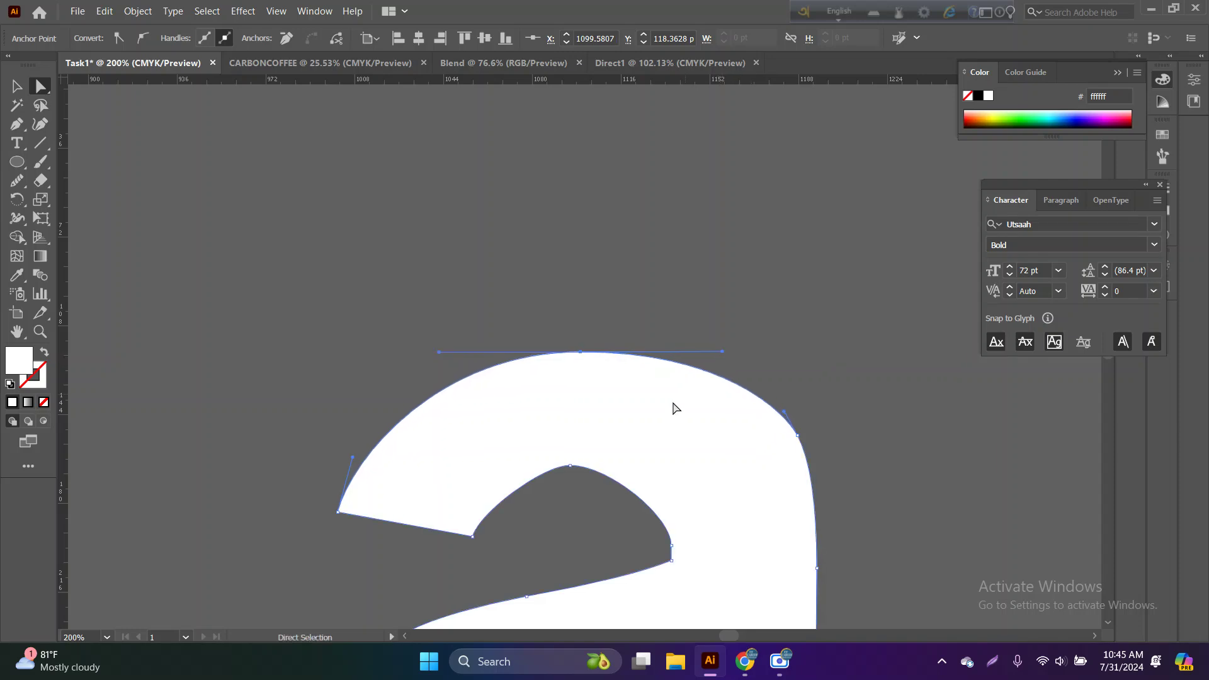
# - Widen and round the inner arch by adjusting its top anchor's left and right handles
pyautogui.click(572, 473)
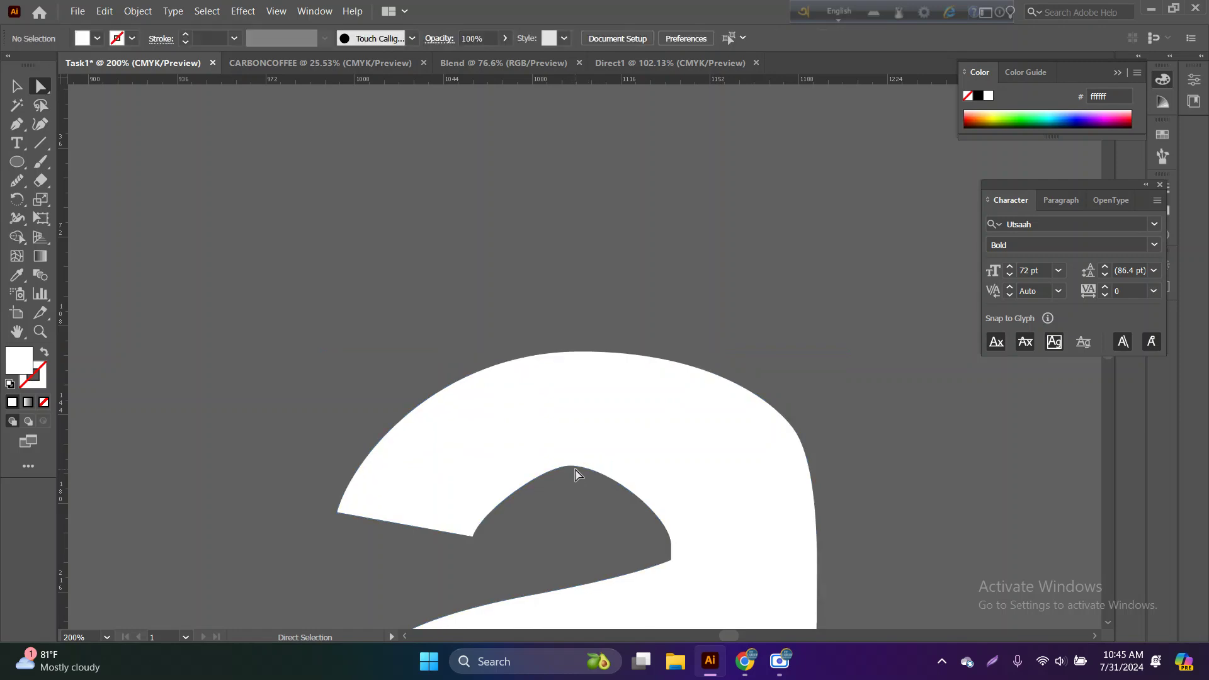
pyautogui.click(571, 467)
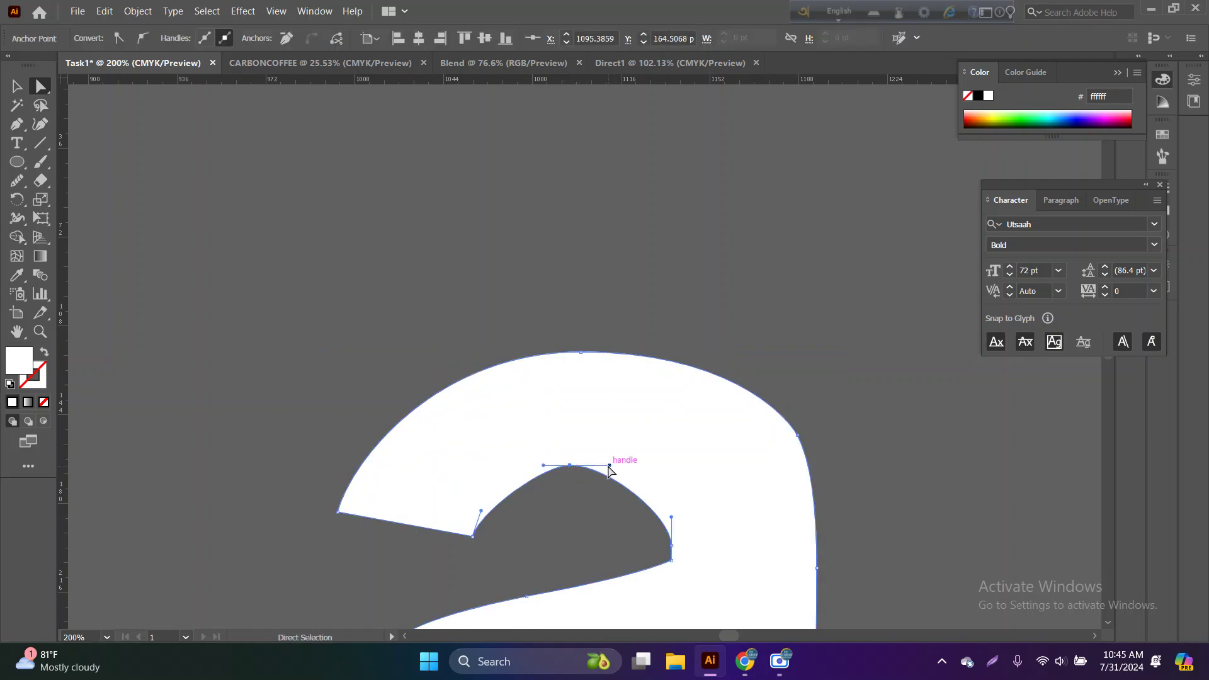
pyautogui.moveTo(610, 467); pyautogui.dragTo(657, 466)
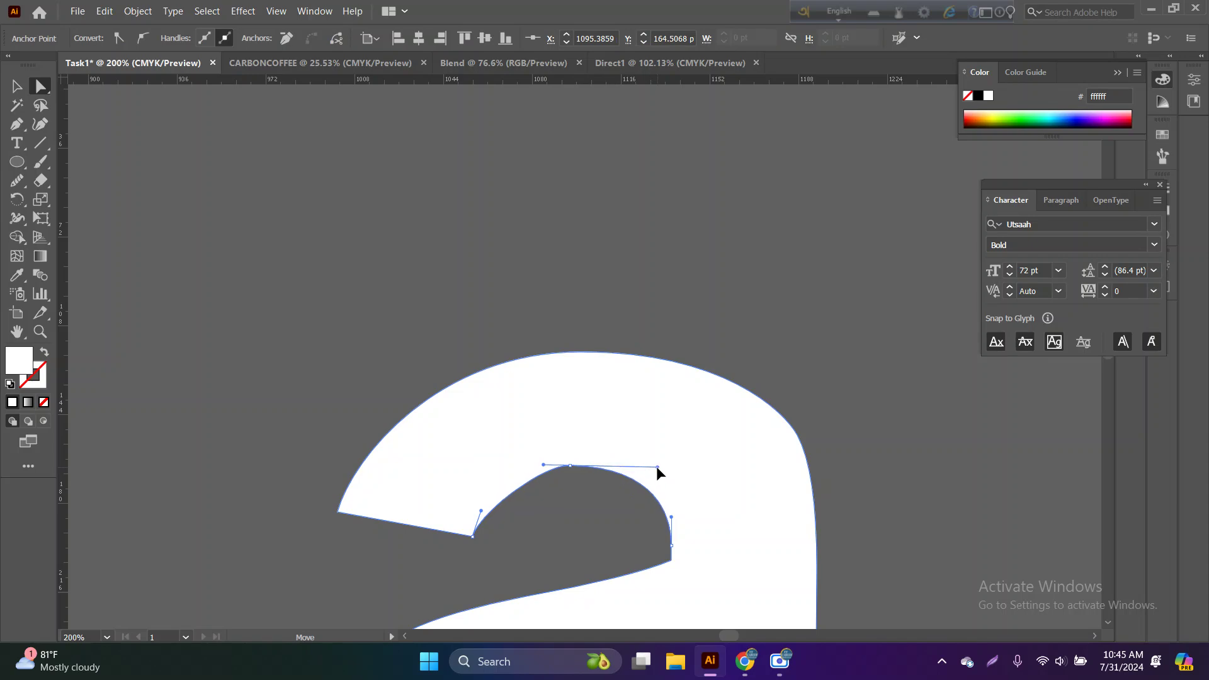
pyautogui.moveTo(543, 467); pyautogui.dragTo(509, 464)
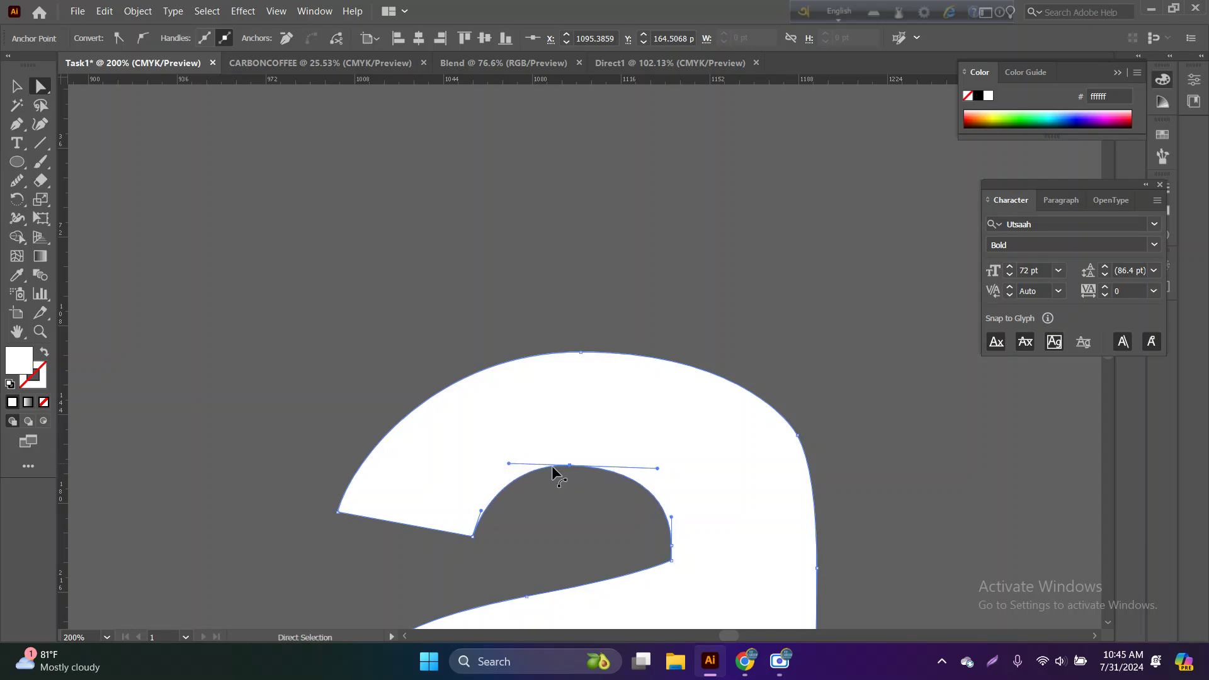
pyautogui.moveTo(657, 468); pyautogui.dragTo(645, 466)
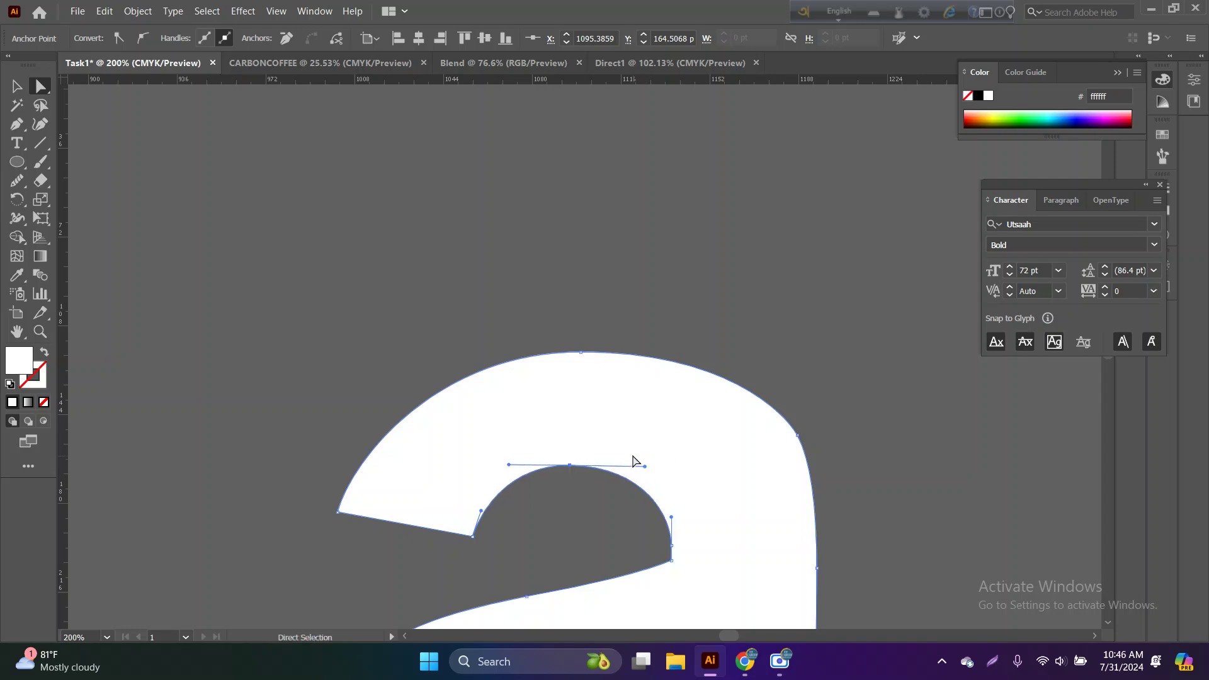
# - Move the whole letter 'a' up and to the left
pyautogui.click(16, 87)
pyautogui.click(363, 386)
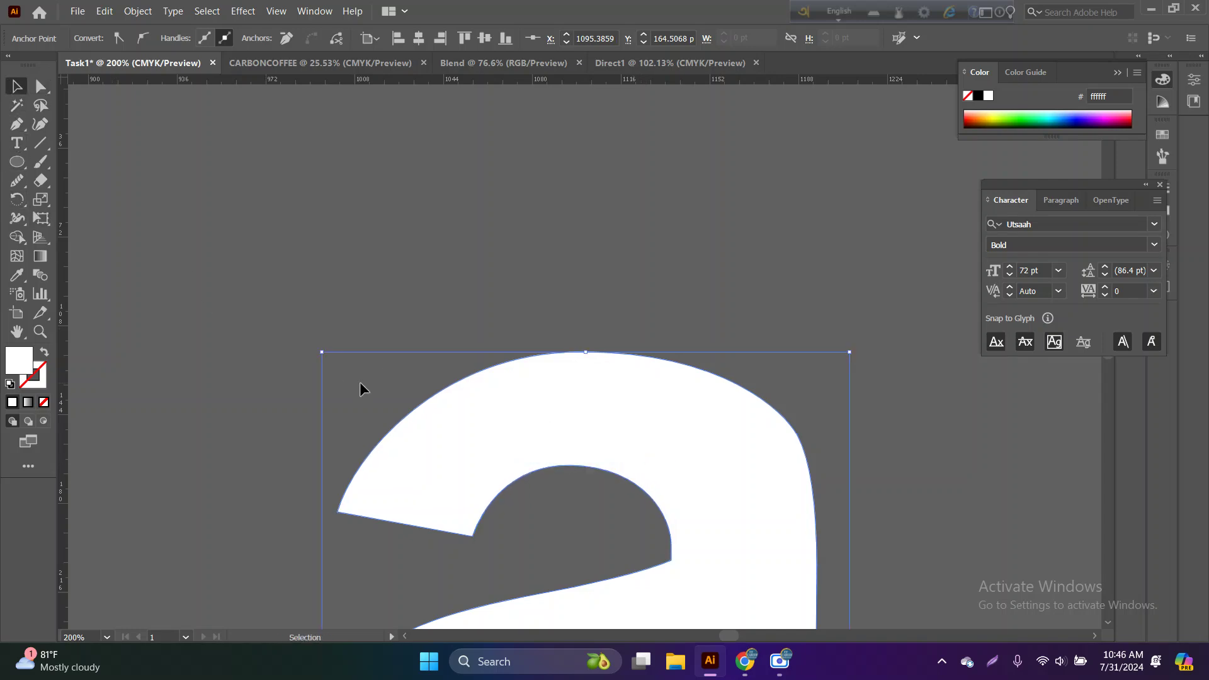
pyautogui.moveTo(536, 401); pyautogui.dragTo(505, 259)
# - Zoom out and draw a circle over the letter 'a'
pyautogui.hotkey('shift', 'Up')
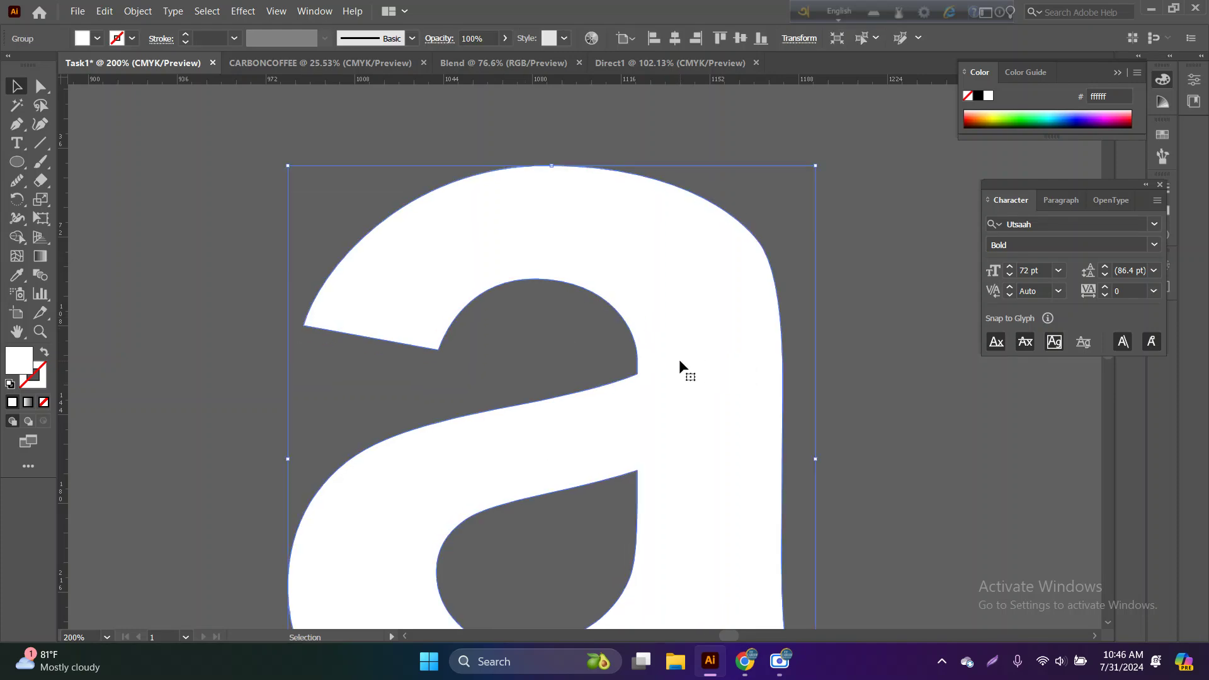
pyautogui.hotkey('ctrl', '-')
pyautogui.hotkey('ctrl', '-')
pyautogui.hotkey('ctrl', '-')
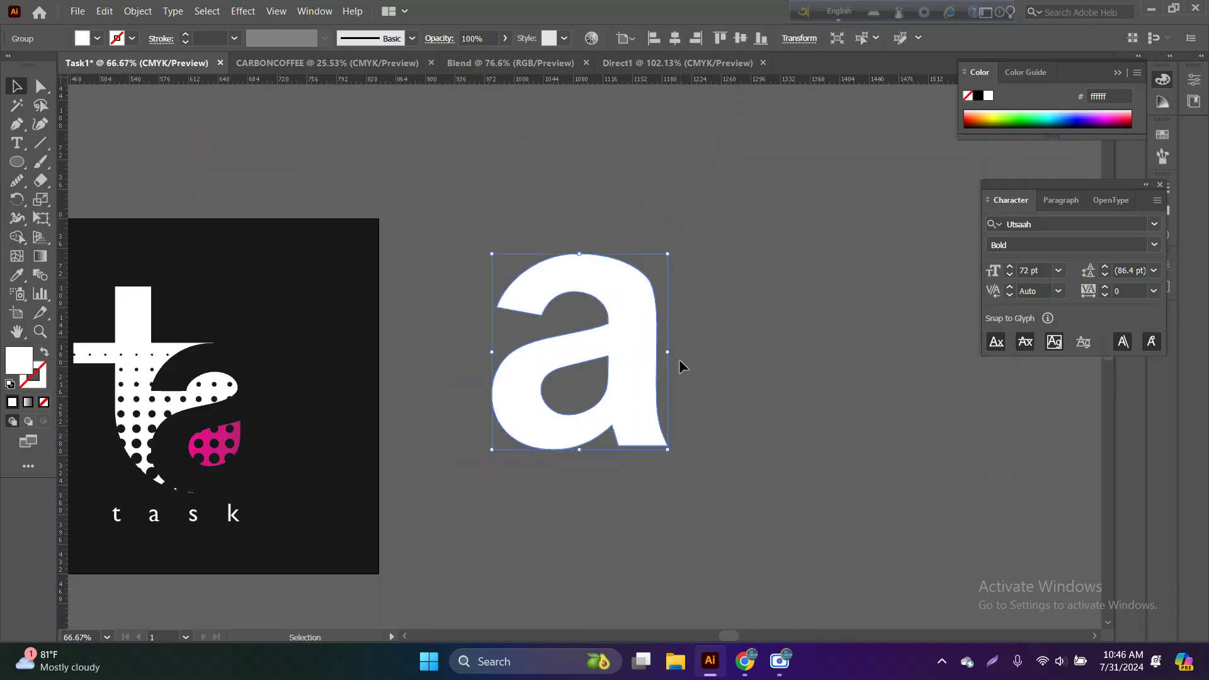
pyautogui.moveTo(633, 398); pyautogui.dragTo(762, 423)
pyautogui.click(17, 162)
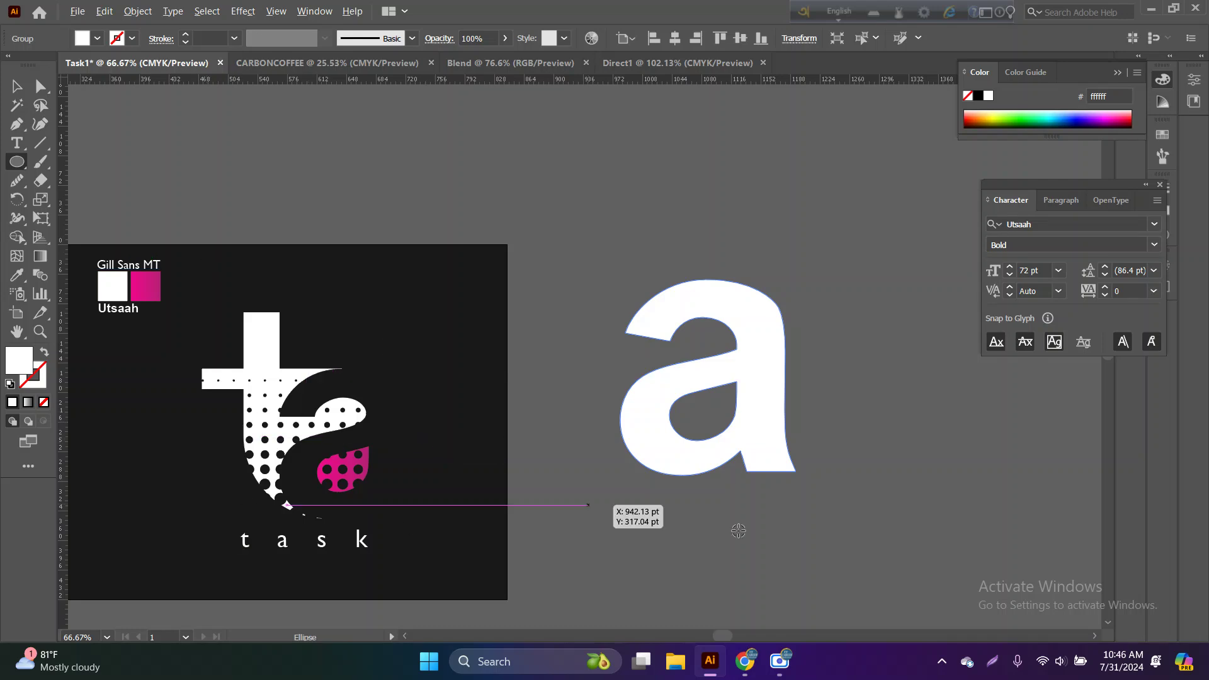
pyautogui.moveTo(692, 392); pyautogui.dragTo(792, 499)
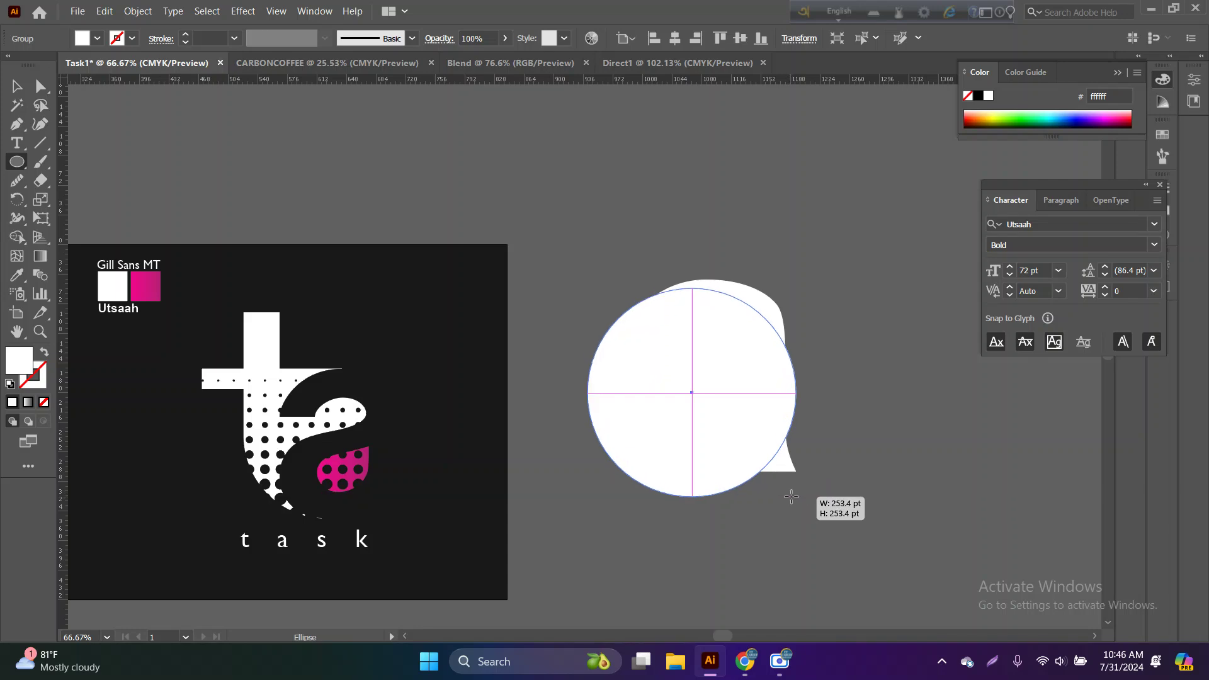
# - Fill the circle with cyan and position it over the letter
pyautogui.press('i')
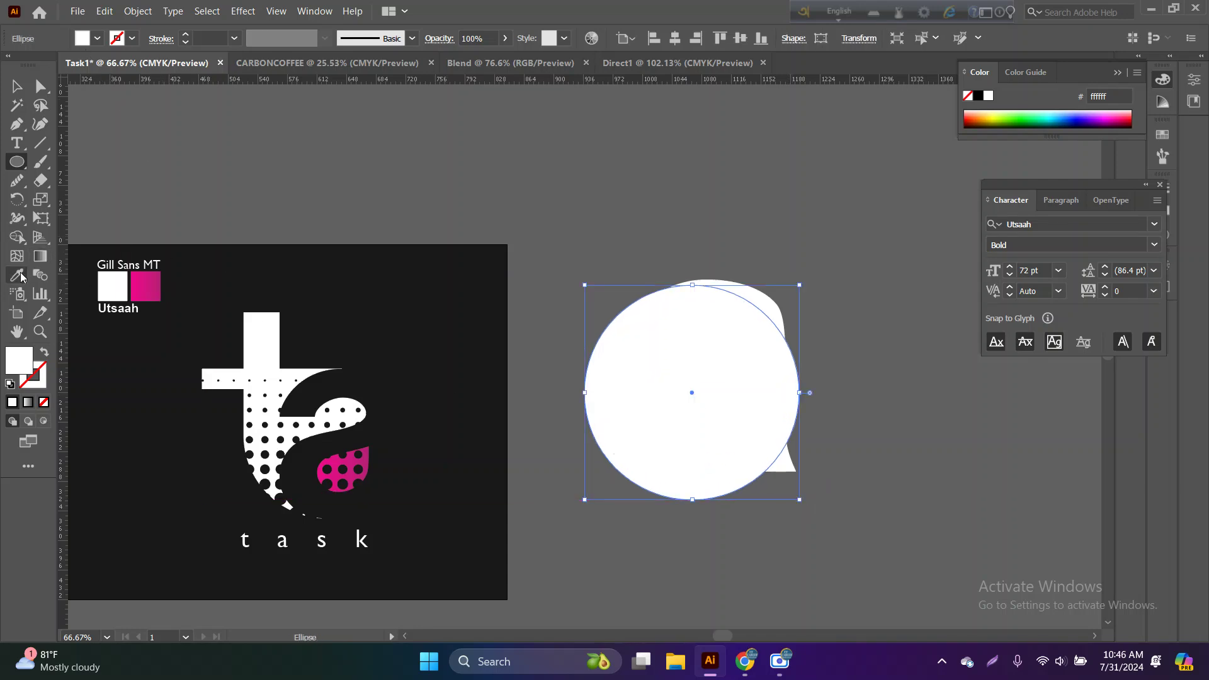
pyautogui.click(177, 280)
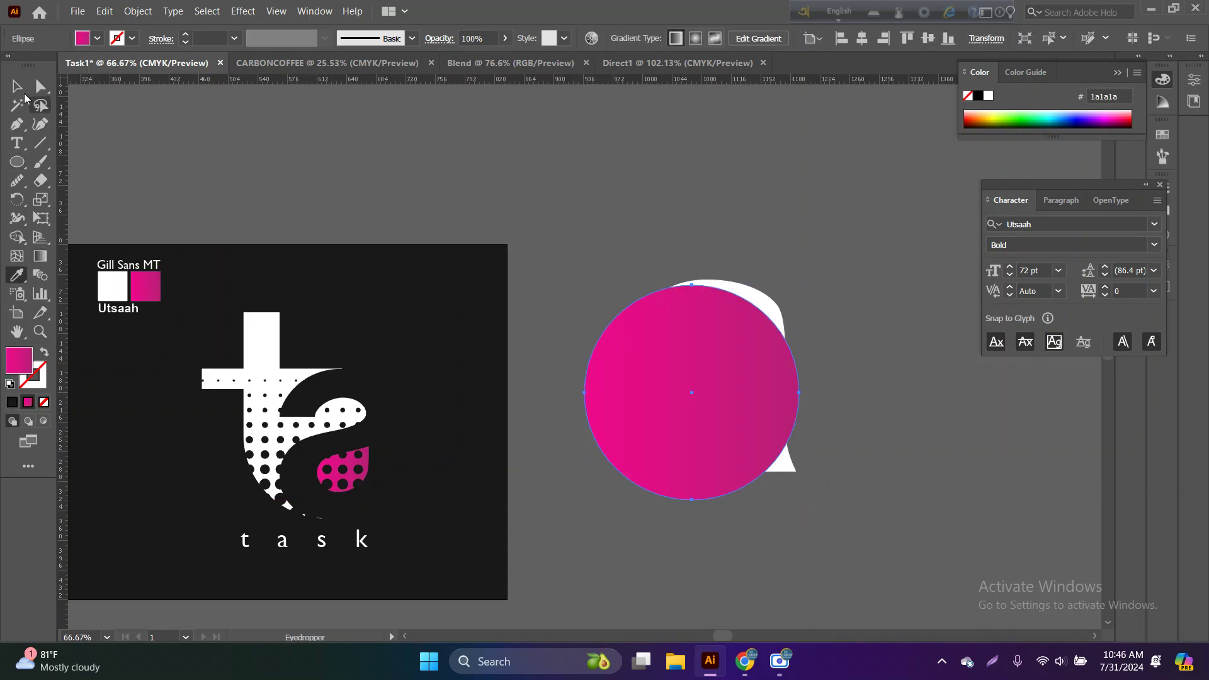
pyautogui.press('v')
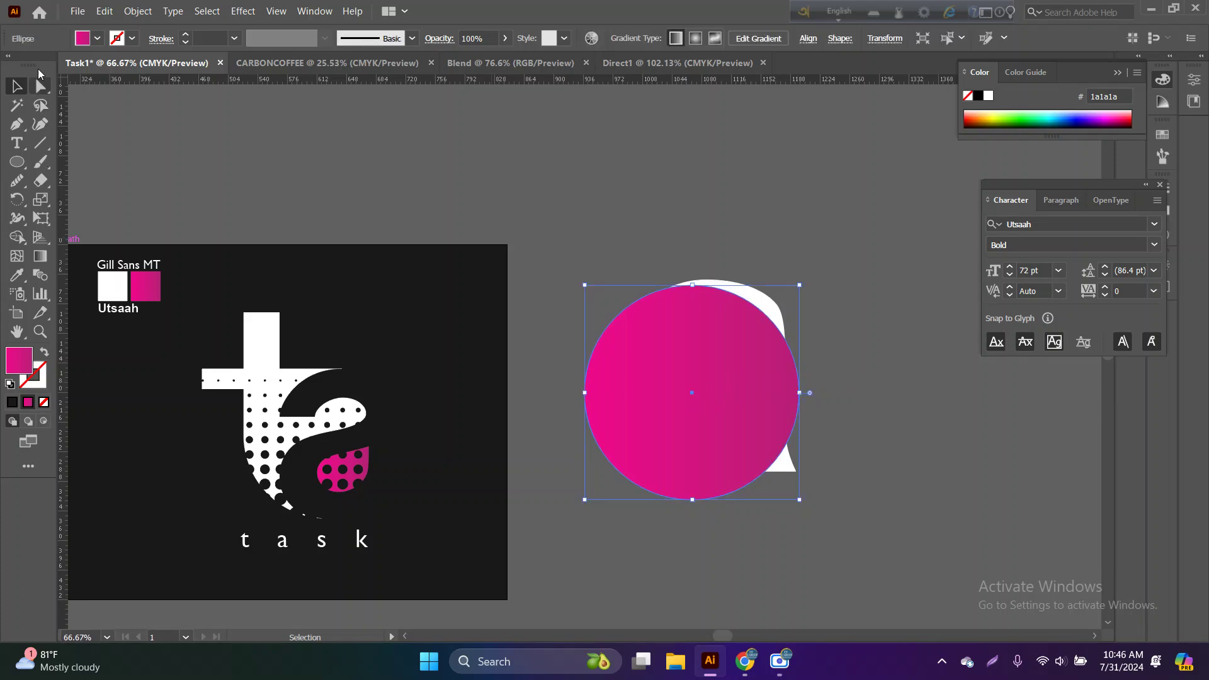
pyautogui.click(98, 39)
pyautogui.click(88, 65)
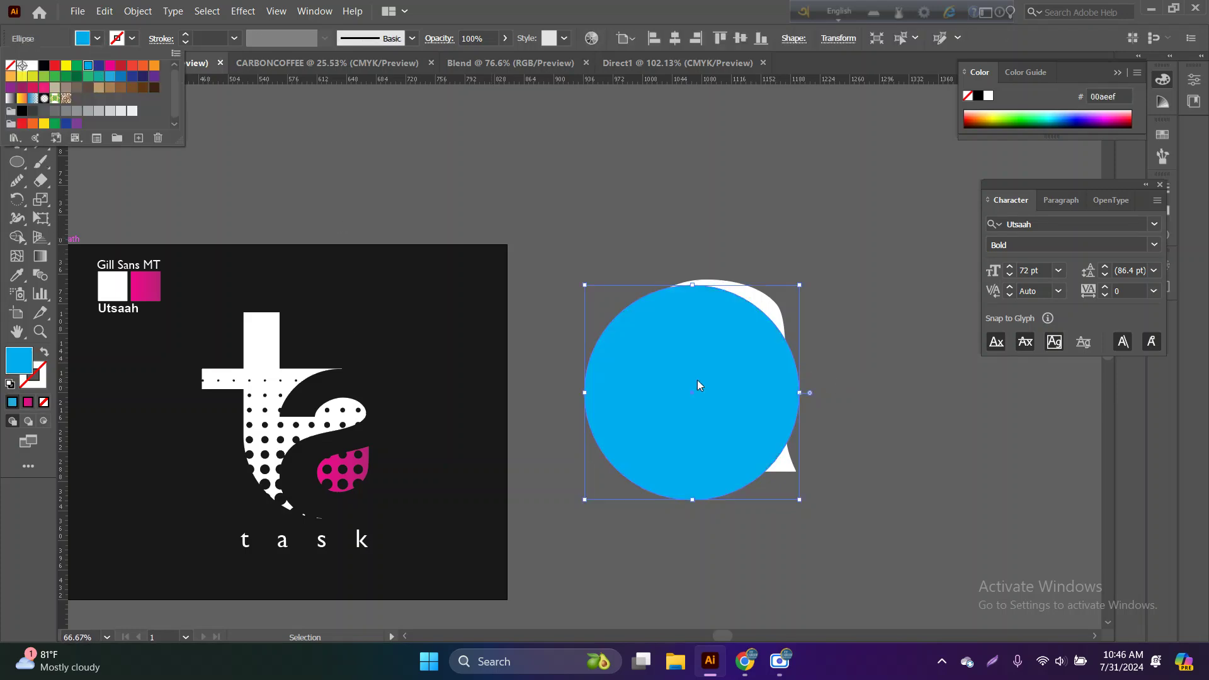
pyautogui.click(707, 388)
pyautogui.moveTo(706, 362); pyautogui.dragTo(698, 338)
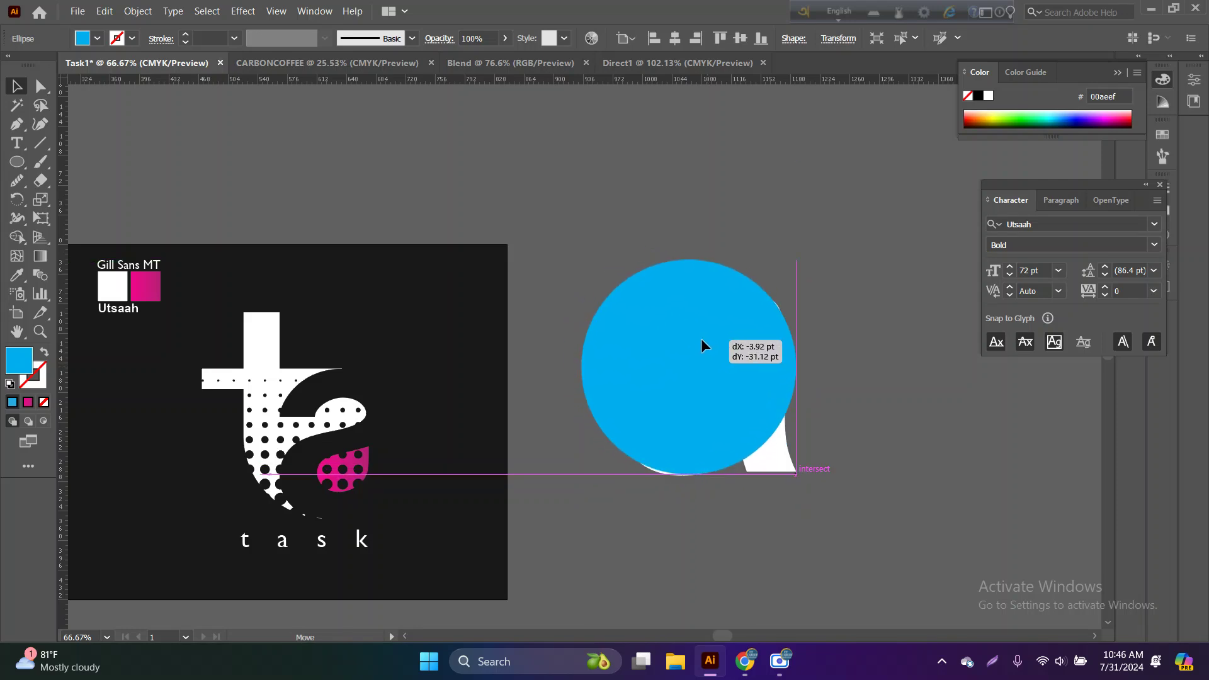
pyautogui.moveTo(697, 338); pyautogui.dragTo(699, 338)
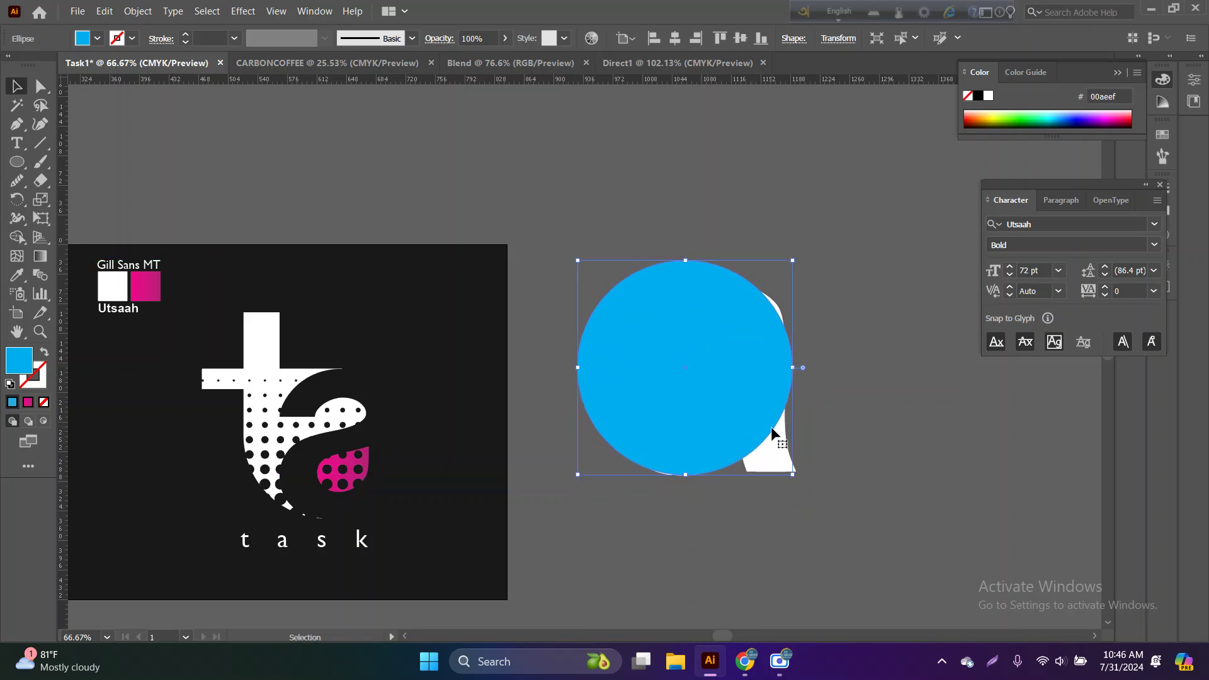
# - Bring the white 'a' to the front, above the circle
pyautogui.click(772, 437)
pyautogui.rightClick(772, 438)
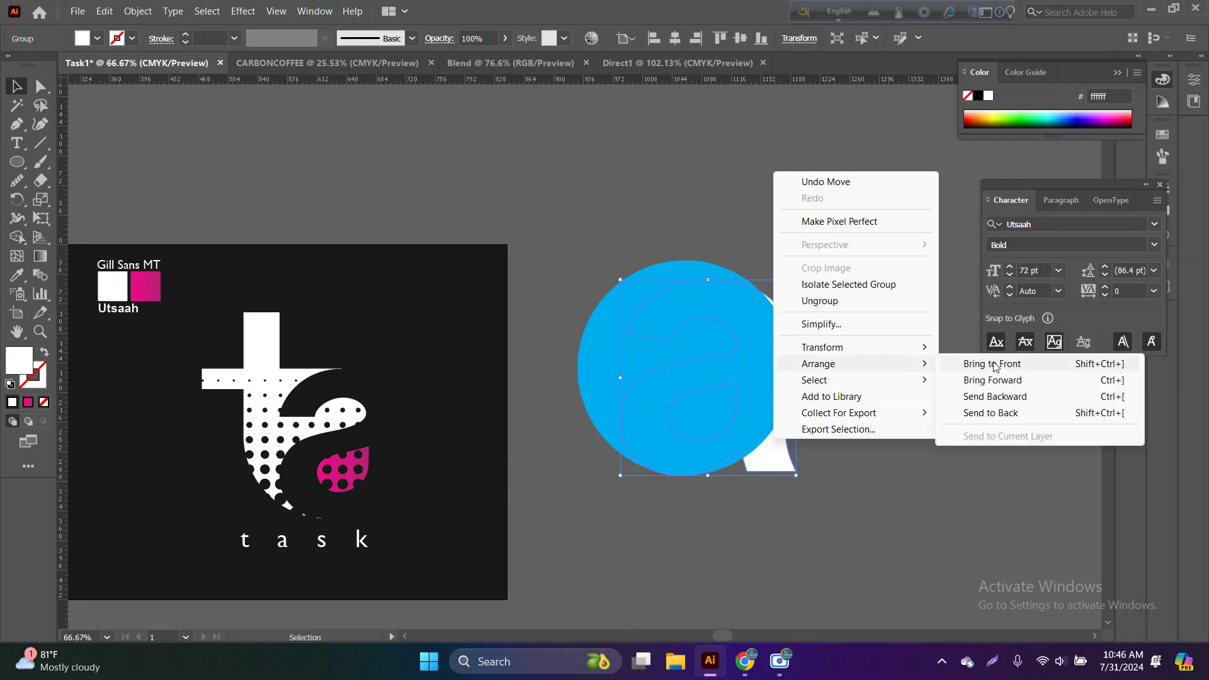
pyautogui.click(1009, 364)
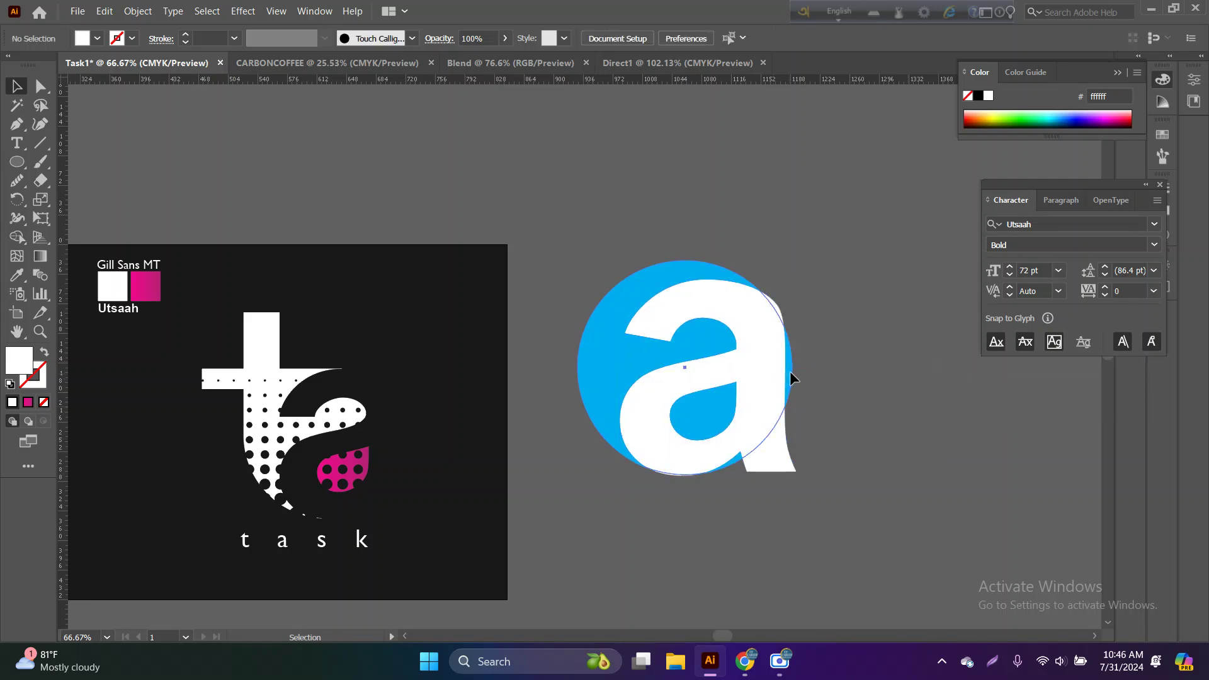
# - Nudge the cyan circle left and scale it from its centre to about 261 pt
pyautogui.moveTo(791, 374); pyautogui.dragTo(797, 378)
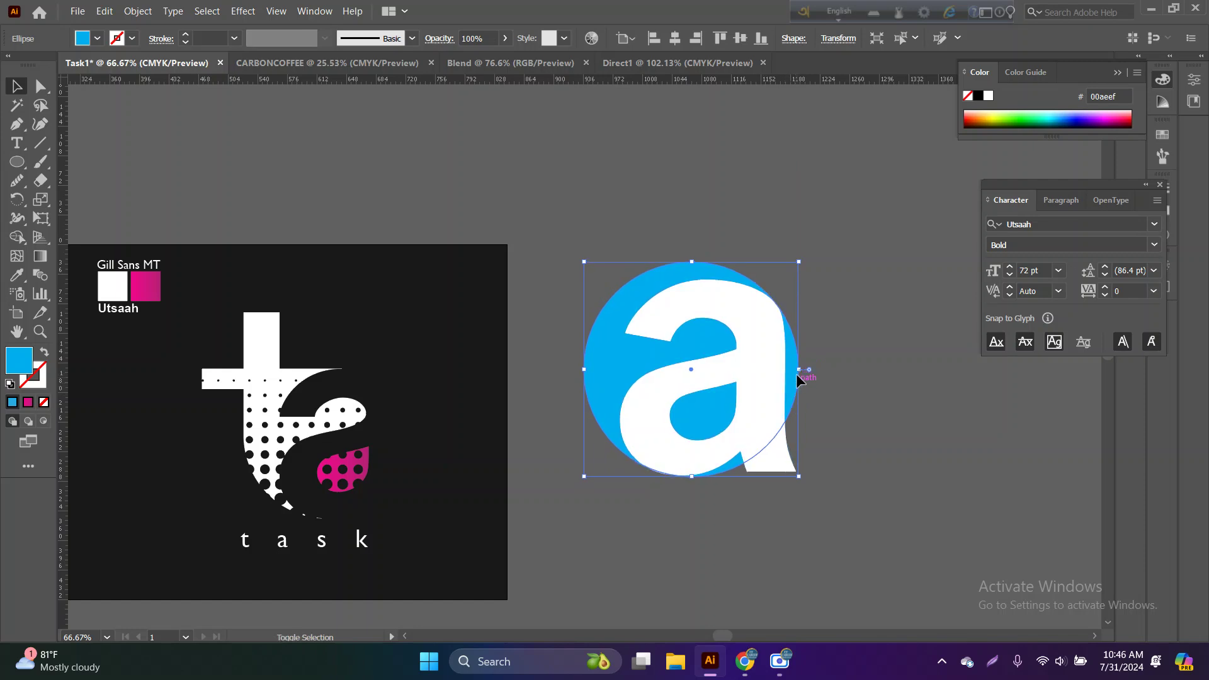
pyautogui.moveTo(799, 370); pyautogui.dragTo(795, 365)
pyautogui.click(761, 327)
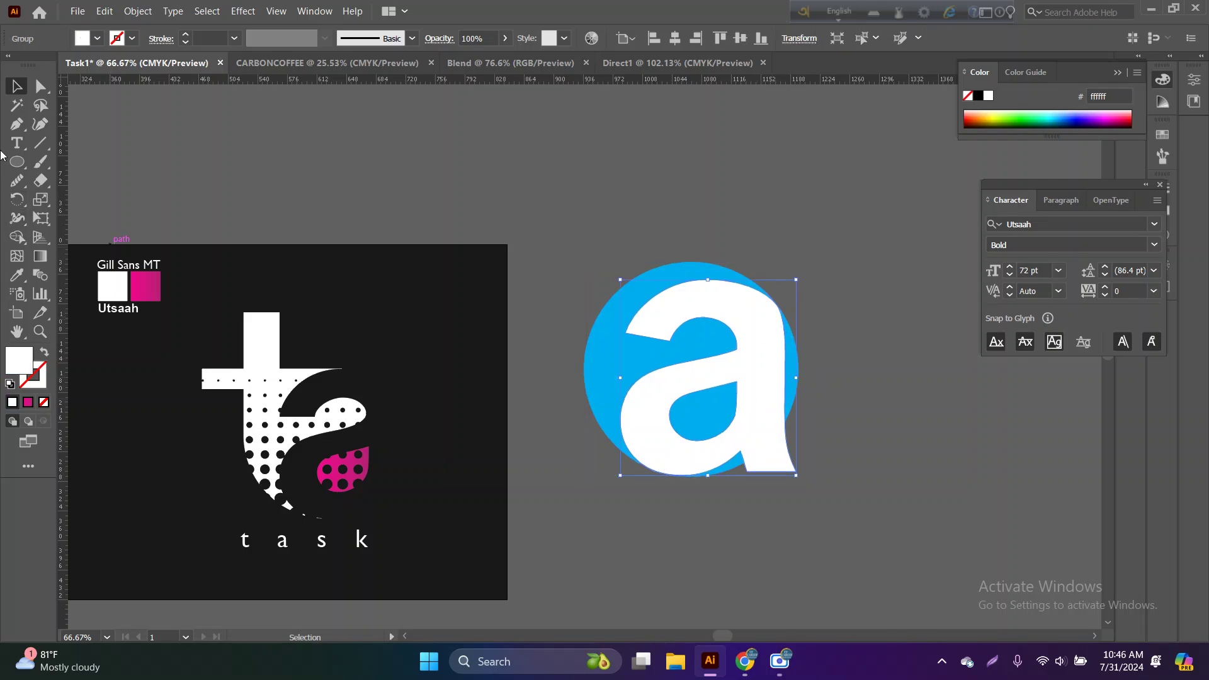
pyautogui.moveTo(20, 172); pyautogui.dragTo(57, 162)
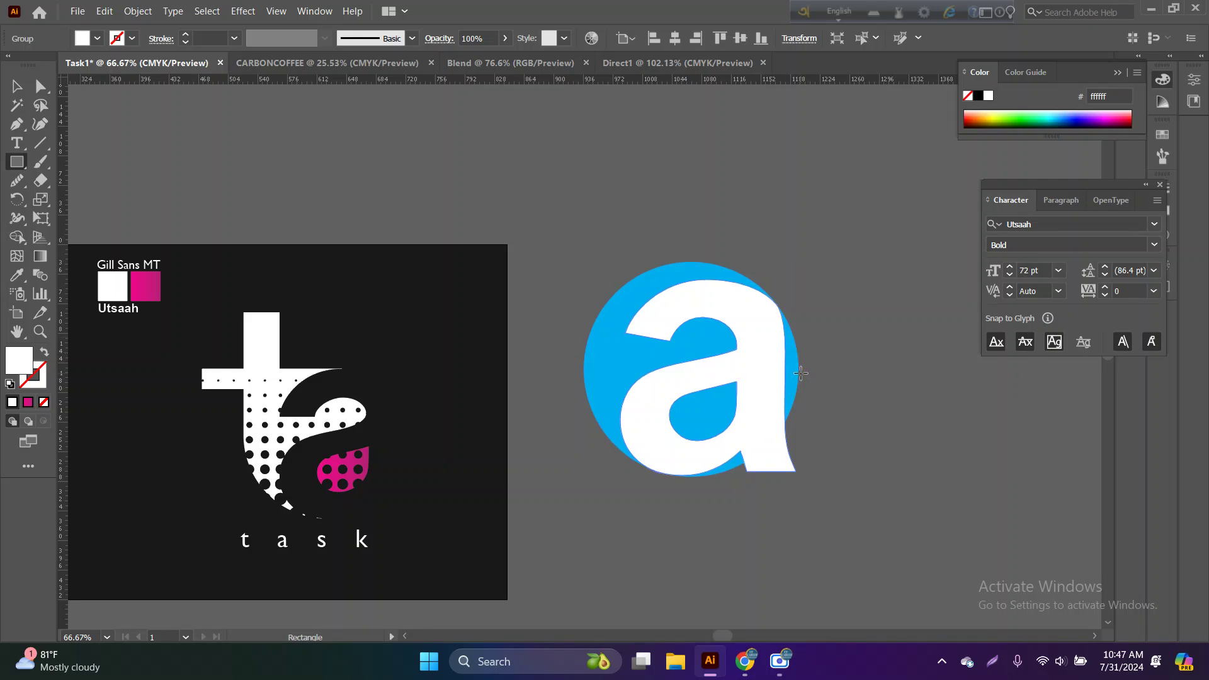
# - Draw a tall white rectangle covering the circle's top half
pyautogui.moveTo(797, 370); pyautogui.dragTo(581, 209)
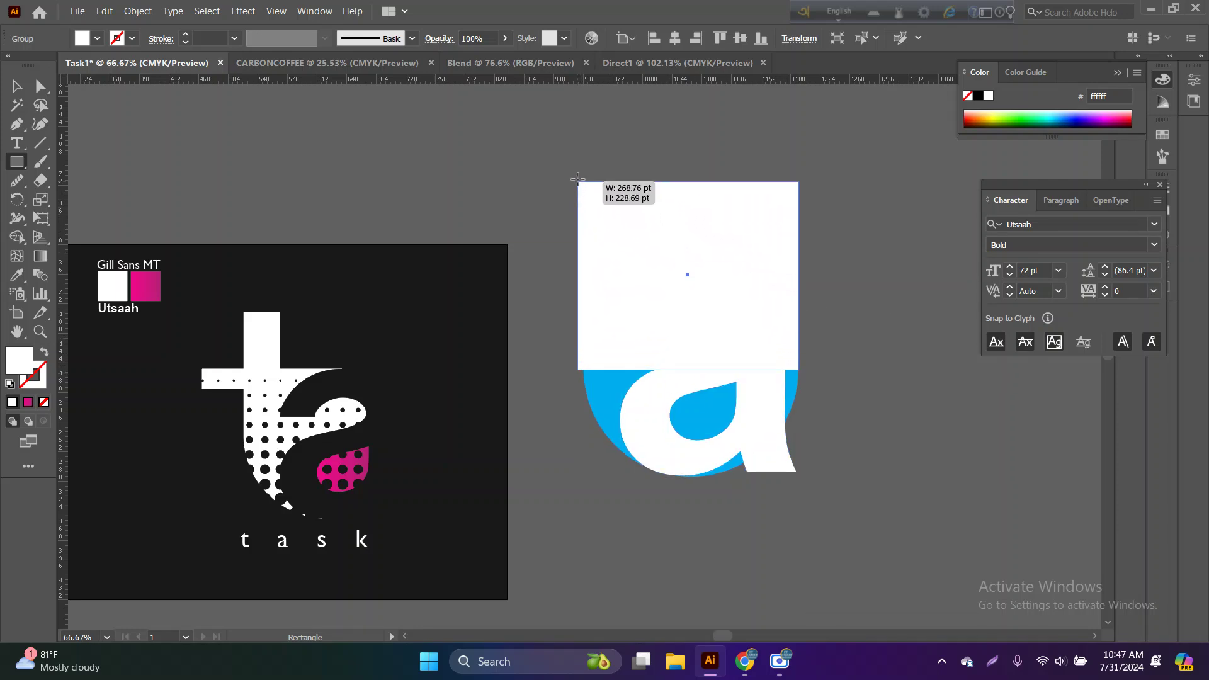
pyautogui.moveTo(581, 209); pyautogui.dragTo(585, 147)
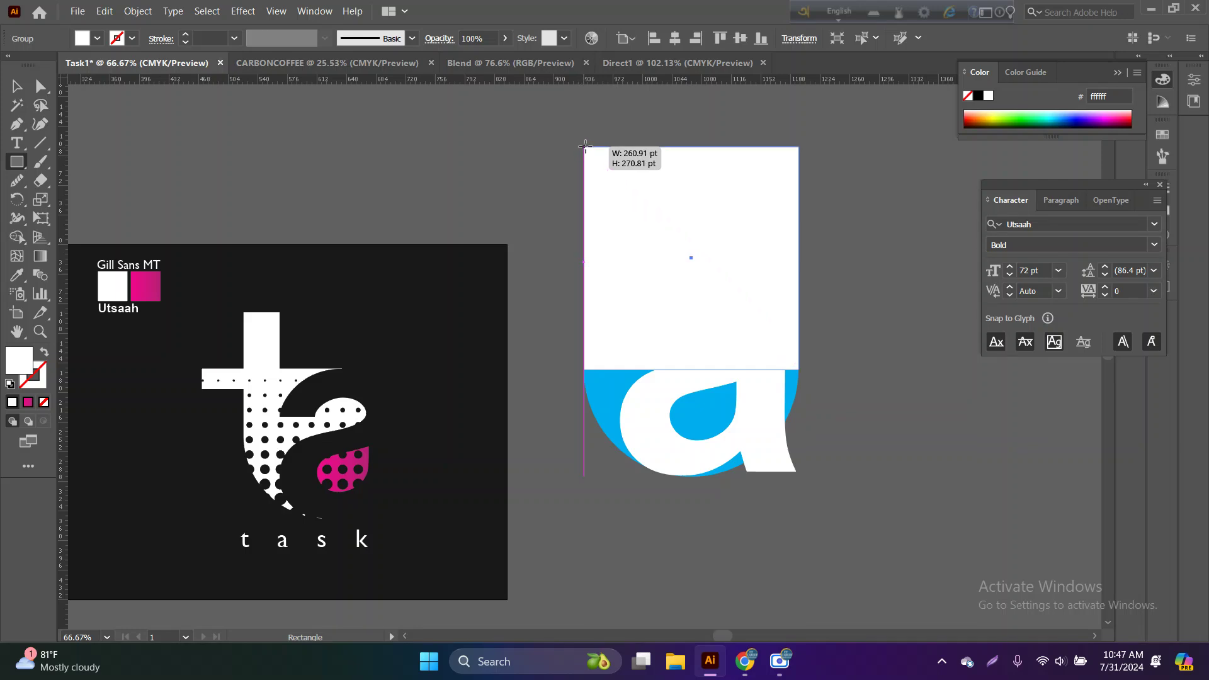
pyautogui.moveTo(585, 146); pyautogui.dragTo(585, 138)
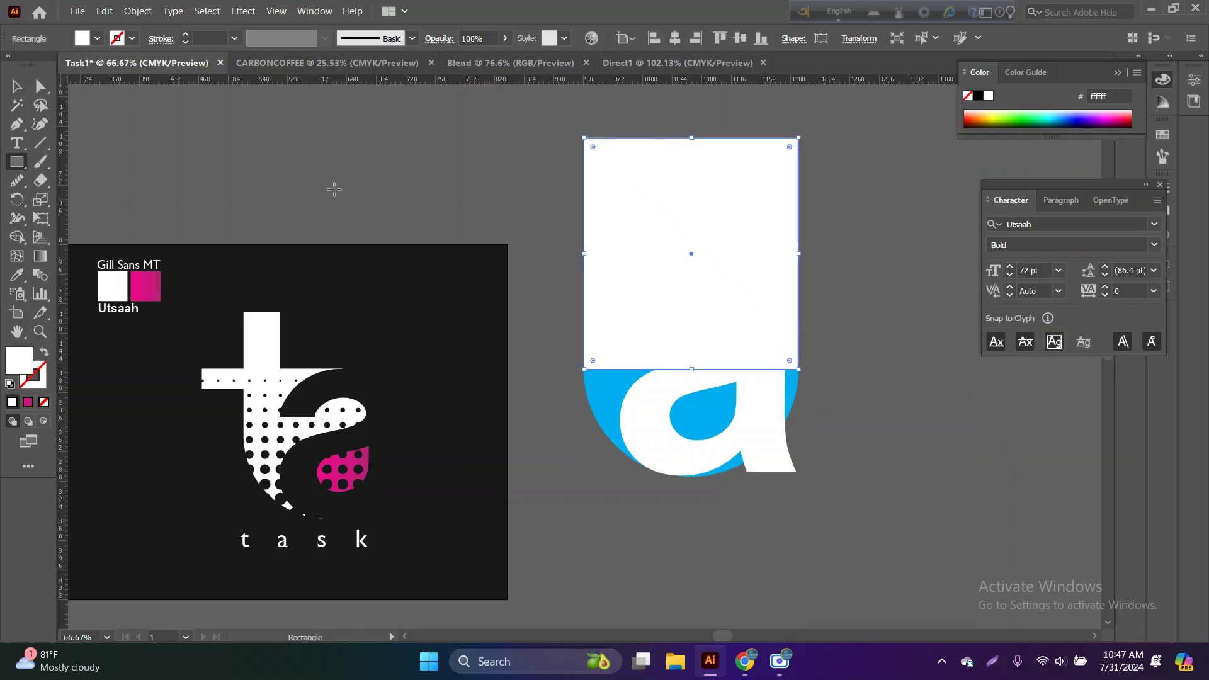
# - Merge the rectangle and circle into one shape with the Shape Builder
pyautogui.click(17, 86)
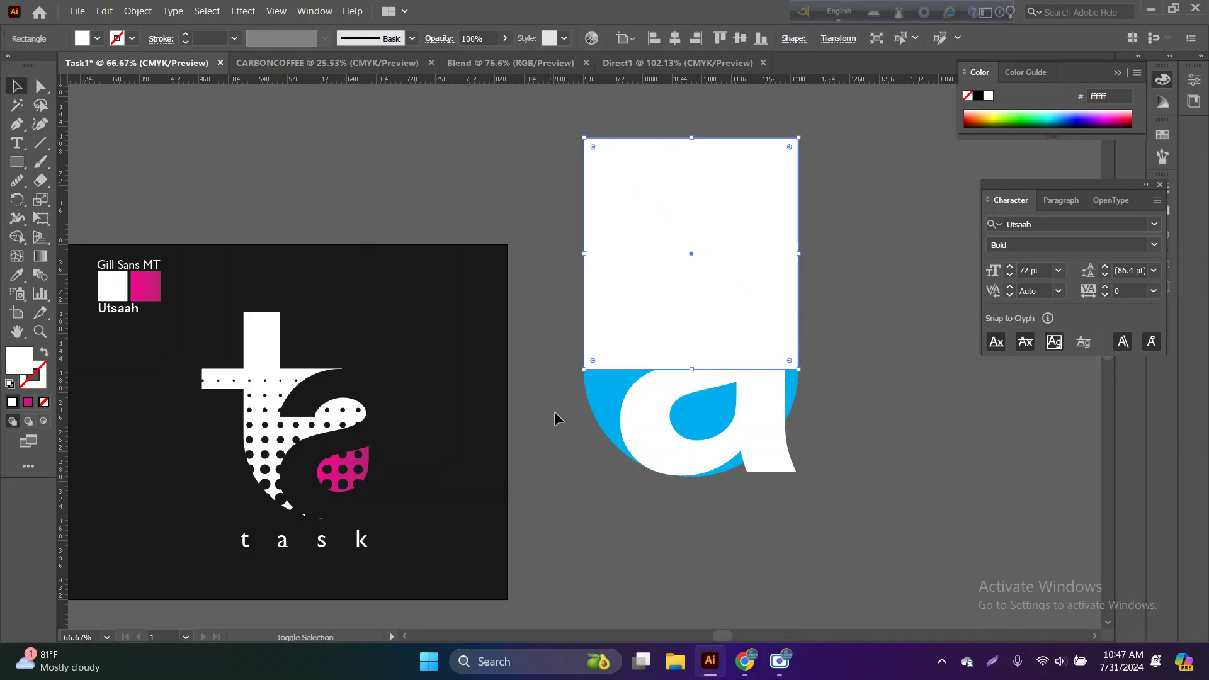
pyautogui.keyDown('shift'); pyautogui.click(595, 394); pyautogui.keyUp('shift')
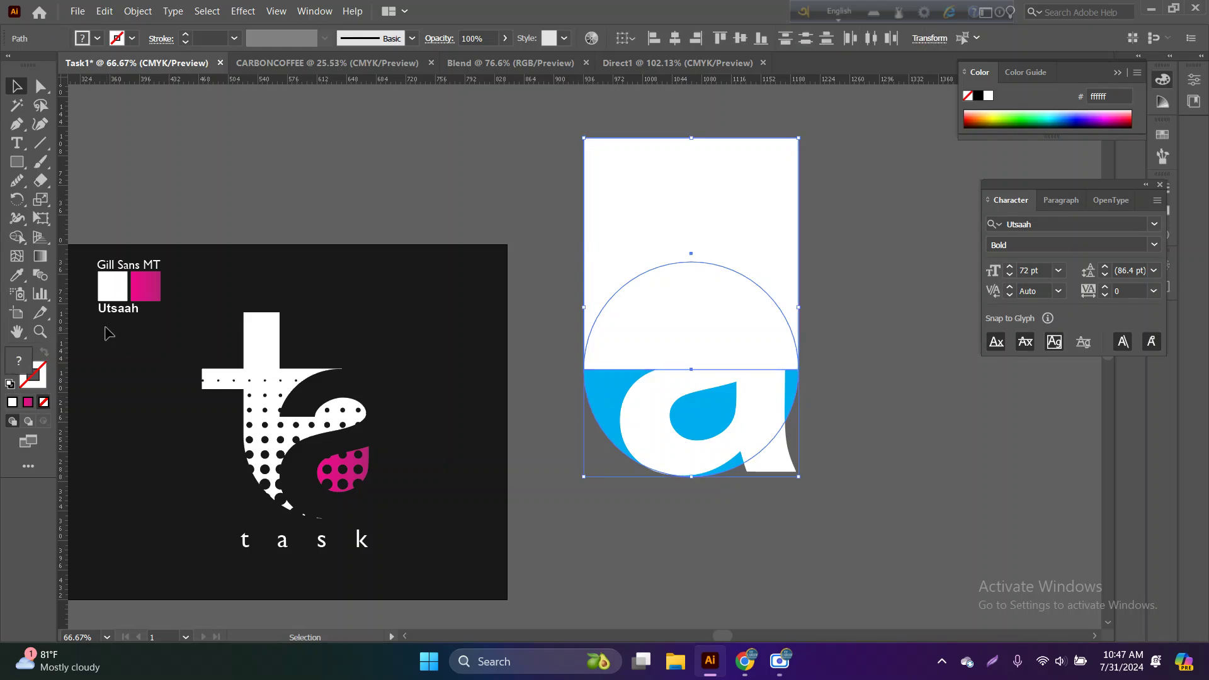
pyautogui.click(17, 237)
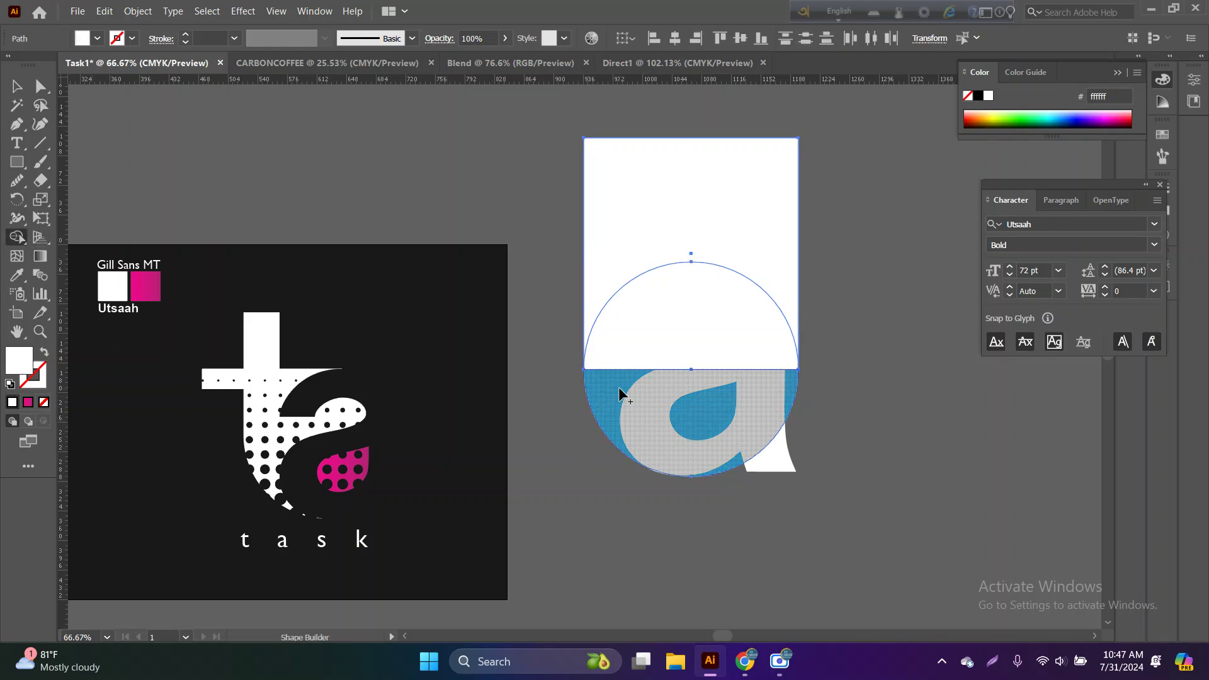
pyautogui.moveTo(620, 393); pyautogui.dragTo(615, 255)
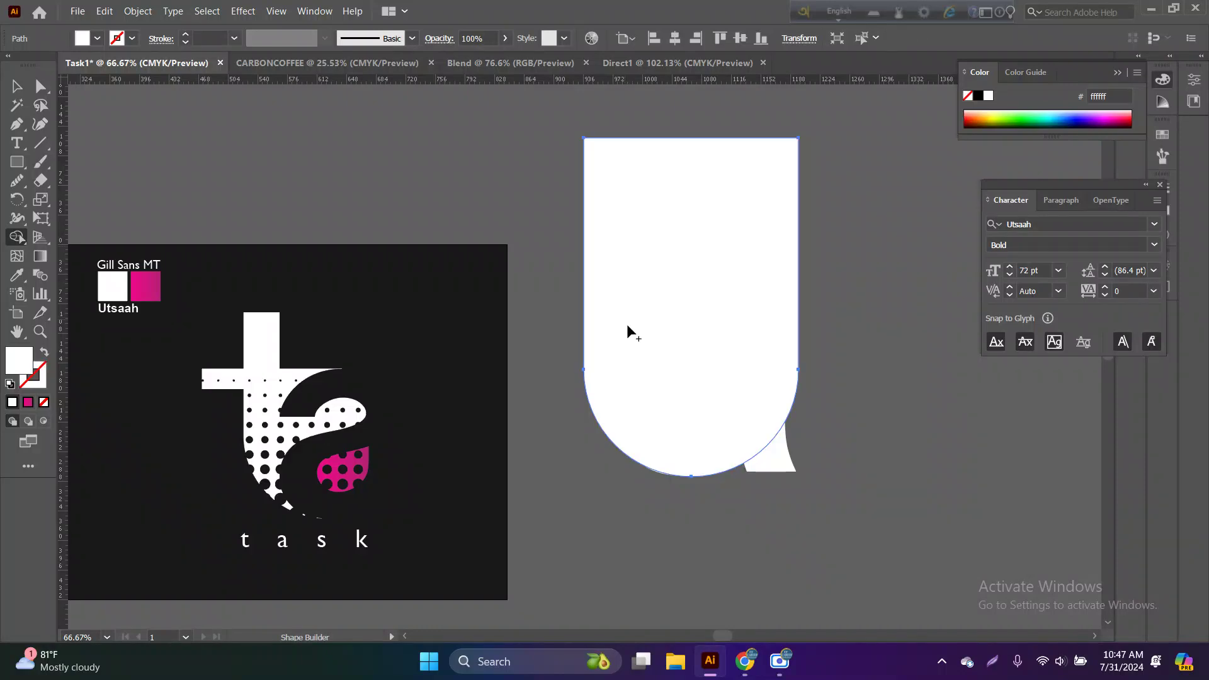
pyautogui.click(17, 87)
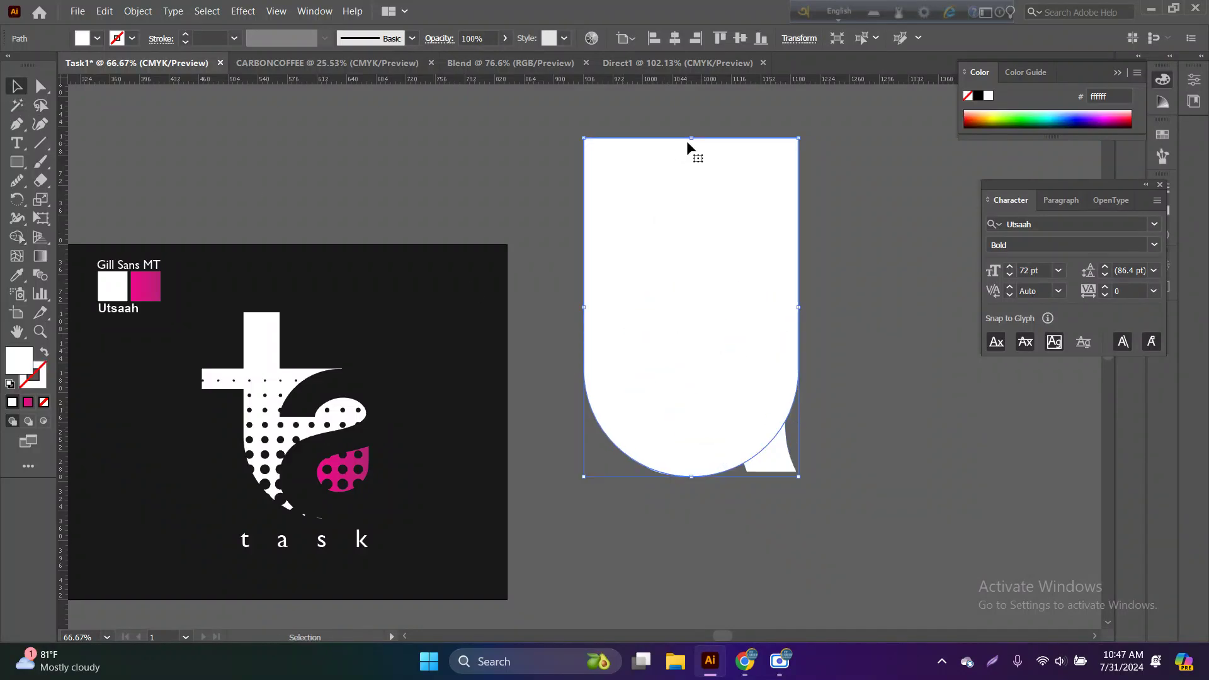
# - Undo the merge and shorten the white rectangle to about 198 pt tall
pyautogui.hotkey('ctrl', 'z')
pyautogui.hotkey('ctrl', 'z')
pyautogui.press('v')
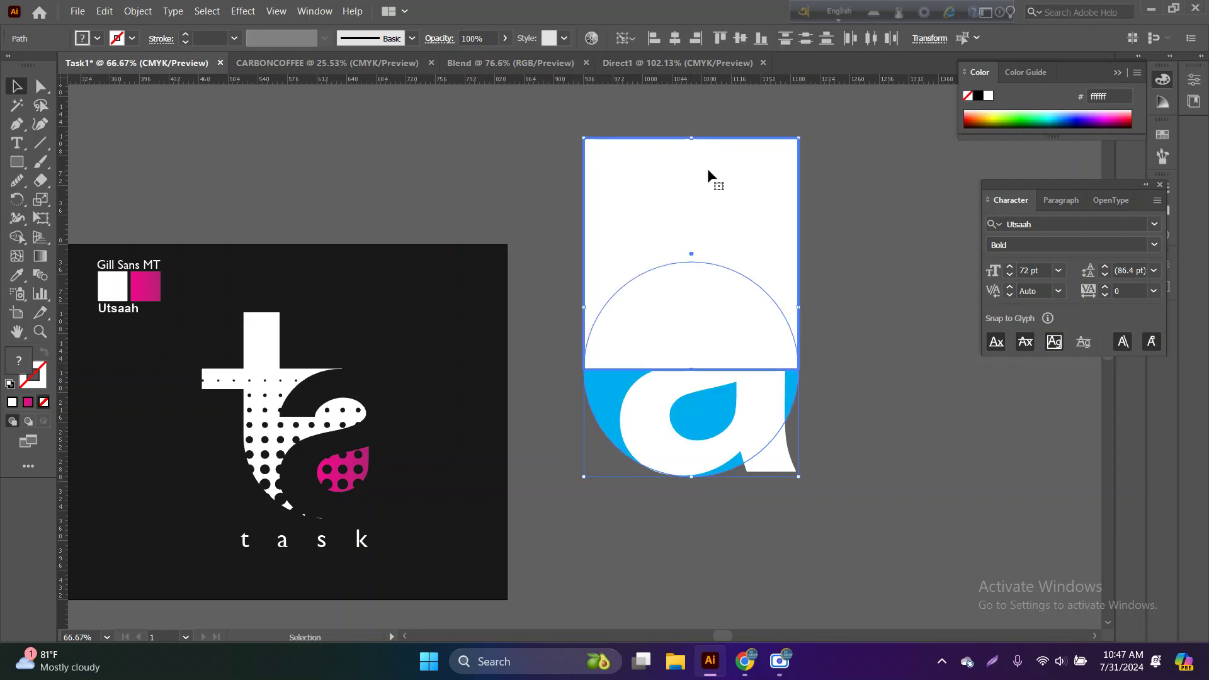
pyautogui.click(804, 256)
pyautogui.click(697, 153)
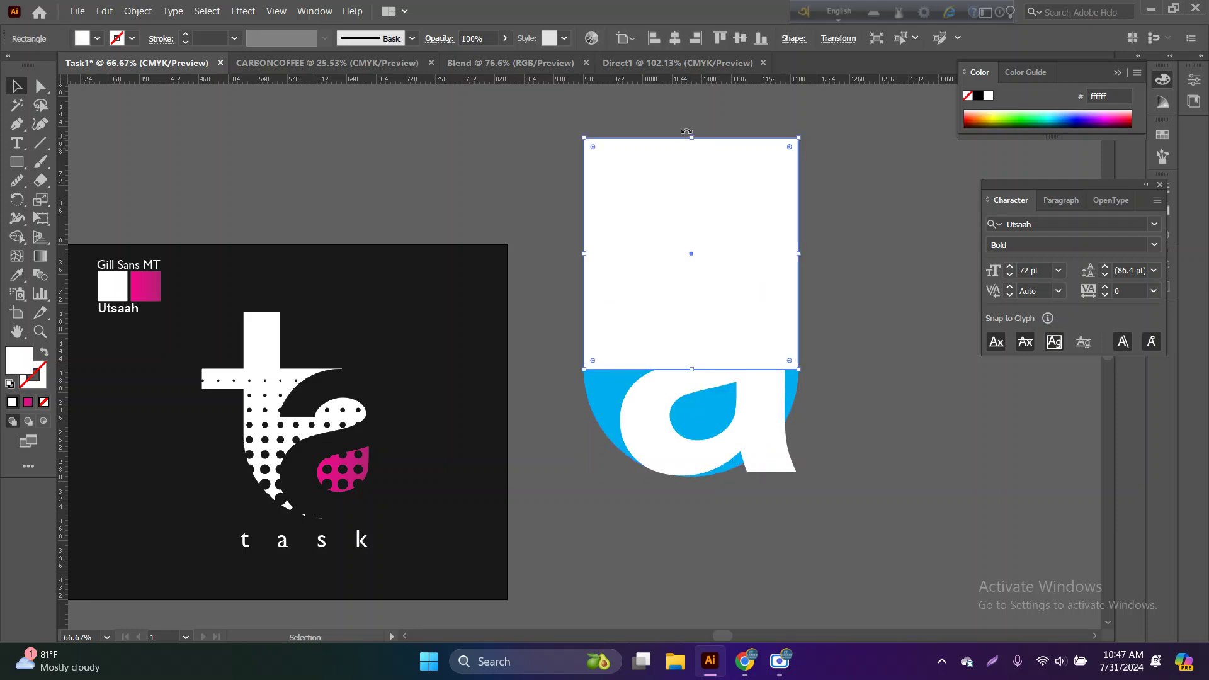
pyautogui.moveTo(694, 139); pyautogui.dragTo(689, 290)
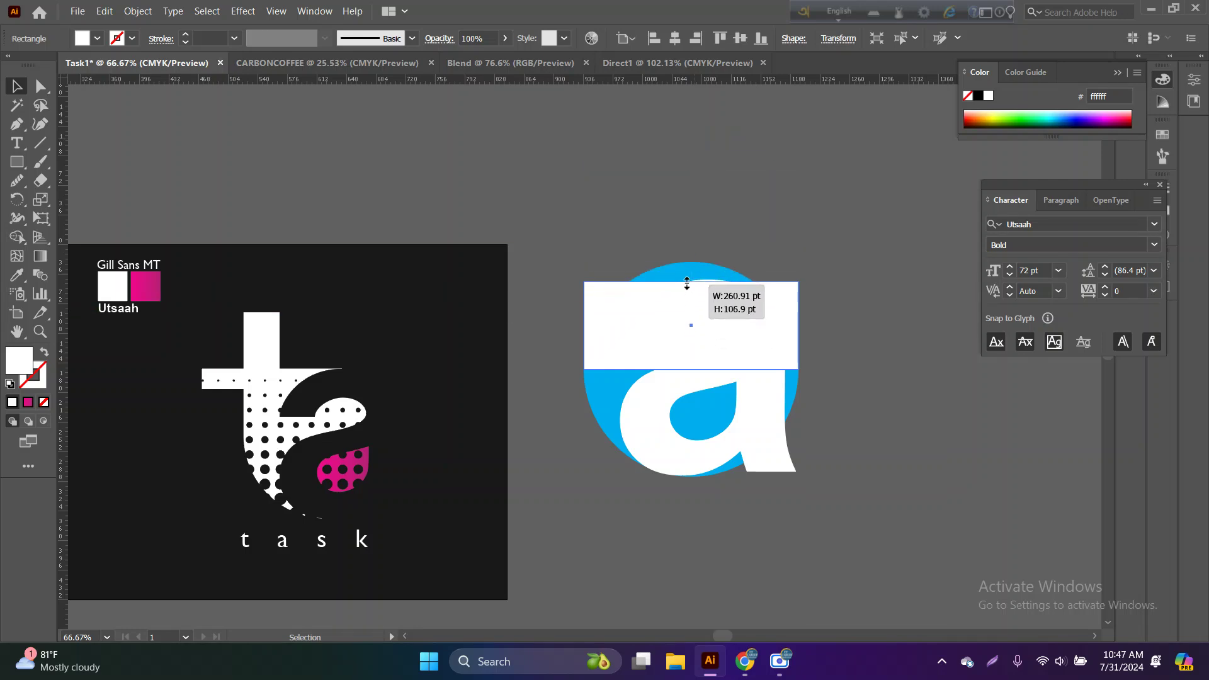
pyautogui.moveTo(690, 290)
pyautogui.mouseDown()
pyautogui.moveTo(691, 194)
pyautogui.moveTo(691, 208)
pyautogui.mouseUp()
# - Merge the shortened rectangle and the circle into one white rounded shape with Shape Builder
pyautogui.keyDown('shift'); pyautogui.click(616, 399); pyautogui.keyUp('shift')
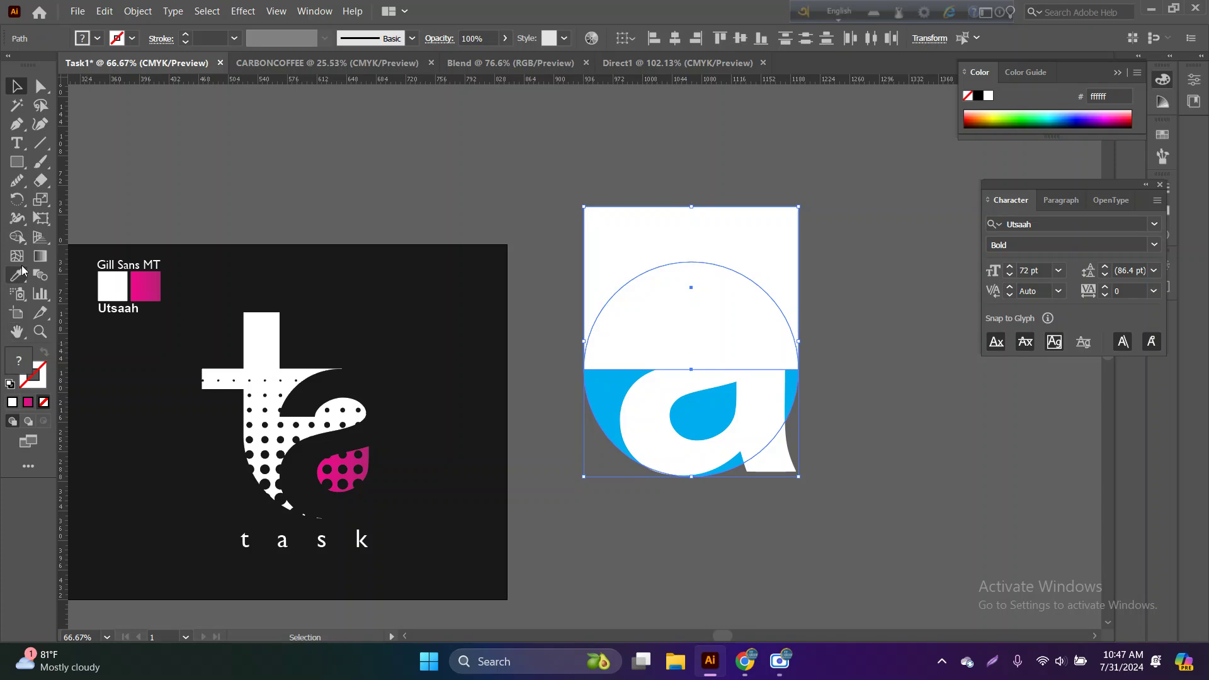
pyautogui.click(17, 237)
pyautogui.moveTo(602, 391); pyautogui.dragTo(699, 243)
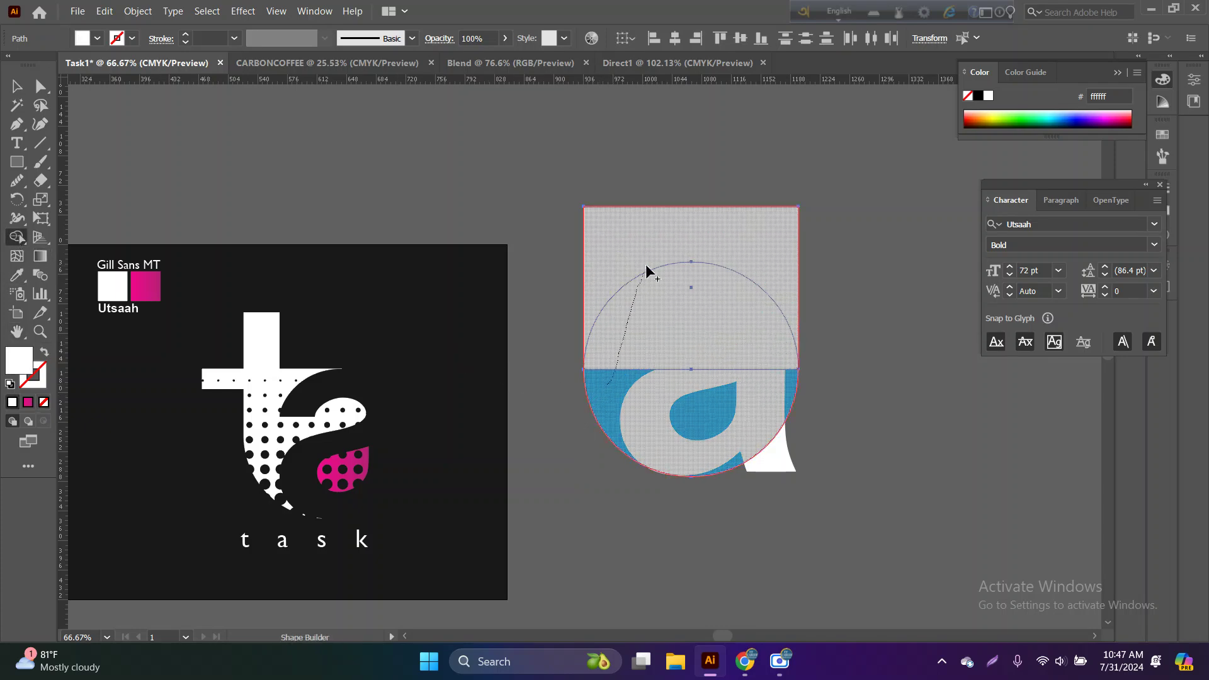
pyautogui.click(17, 86)
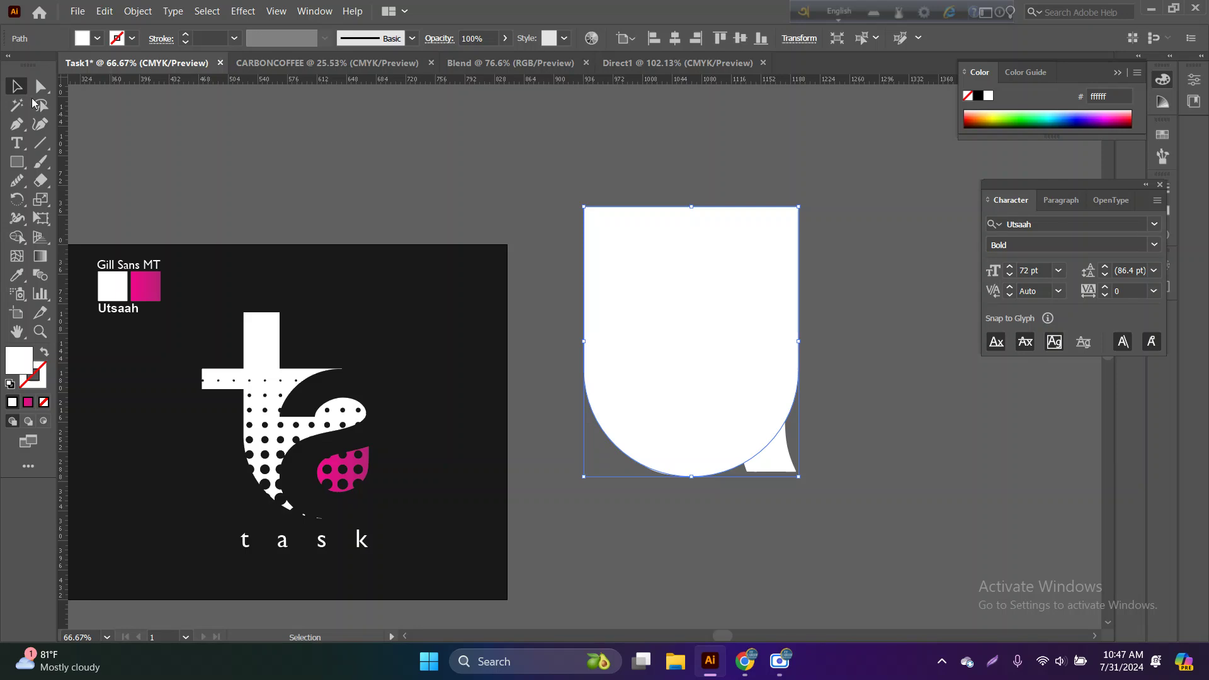
# - Lower the white shape's top edge to the top of the 'a', then select both
pyautogui.moveTo(698, 210)
pyautogui.mouseDown()
pyautogui.moveTo(699, 290)
pyautogui.moveTo(699, 279)
pyautogui.mouseUp()
pyautogui.click(856, 489)
pyautogui.click(734, 449)
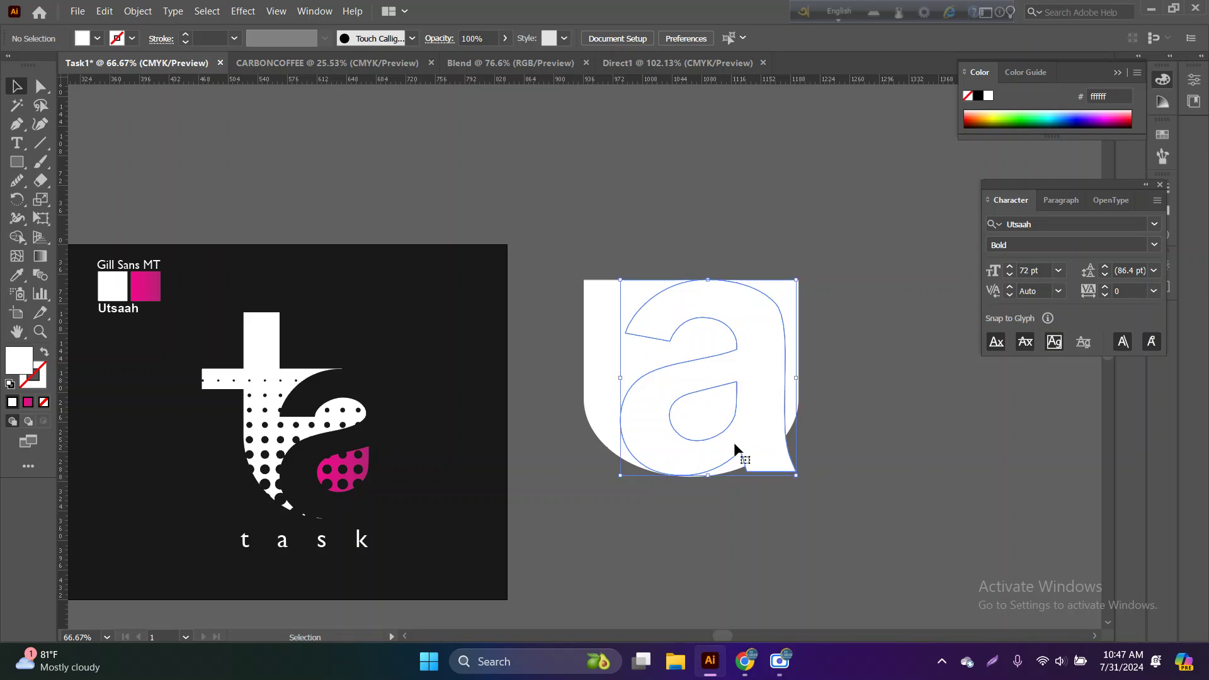
pyautogui.keyDown('shift'); pyautogui.click(796, 426); pyautogui.keyUp('shift')
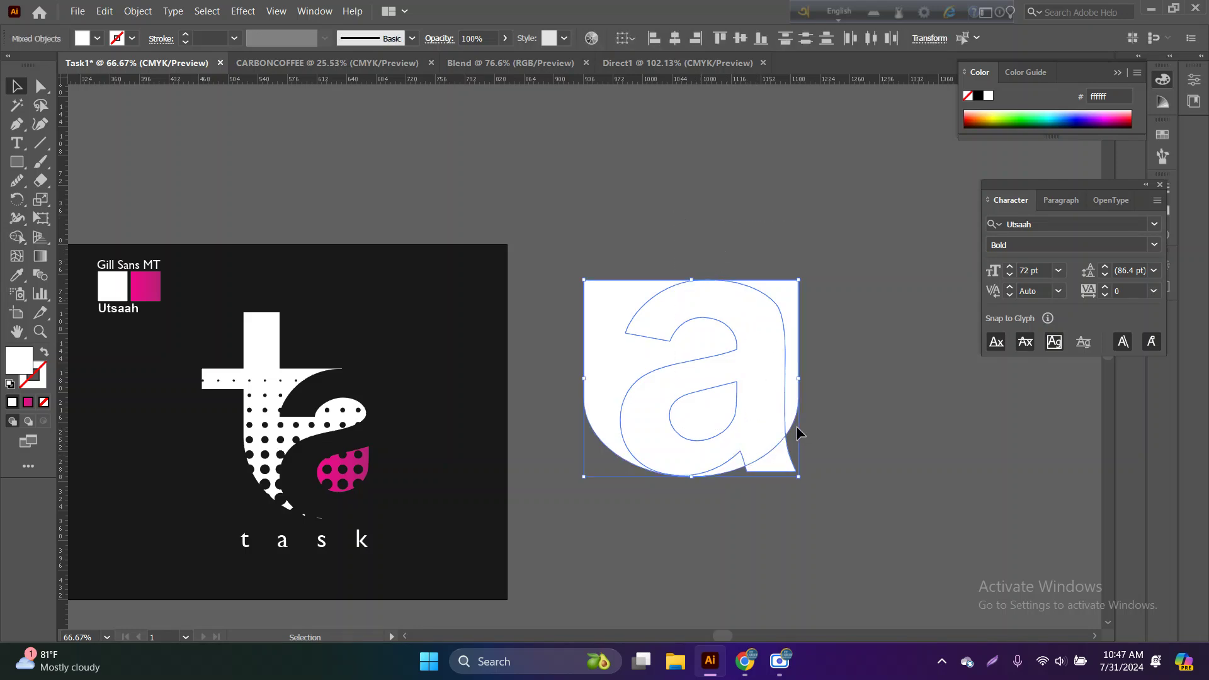
pyautogui.click(735, 564)
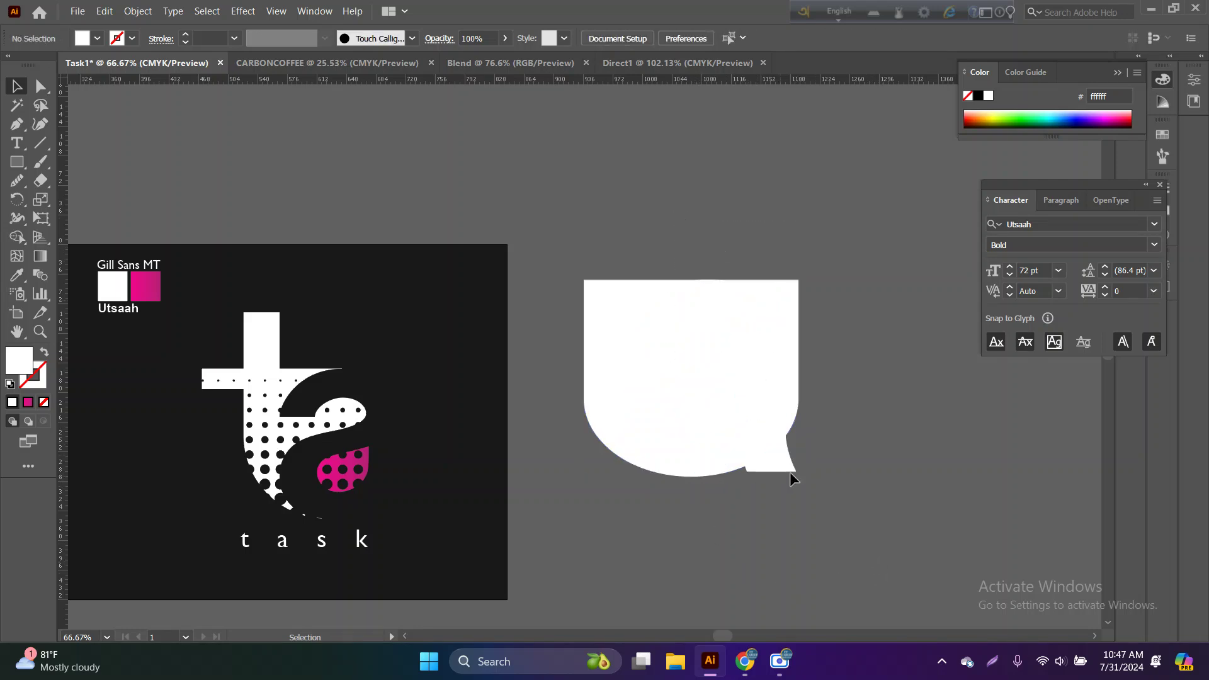
pyautogui.moveTo(791, 474); pyautogui.dragTo(784, 468)
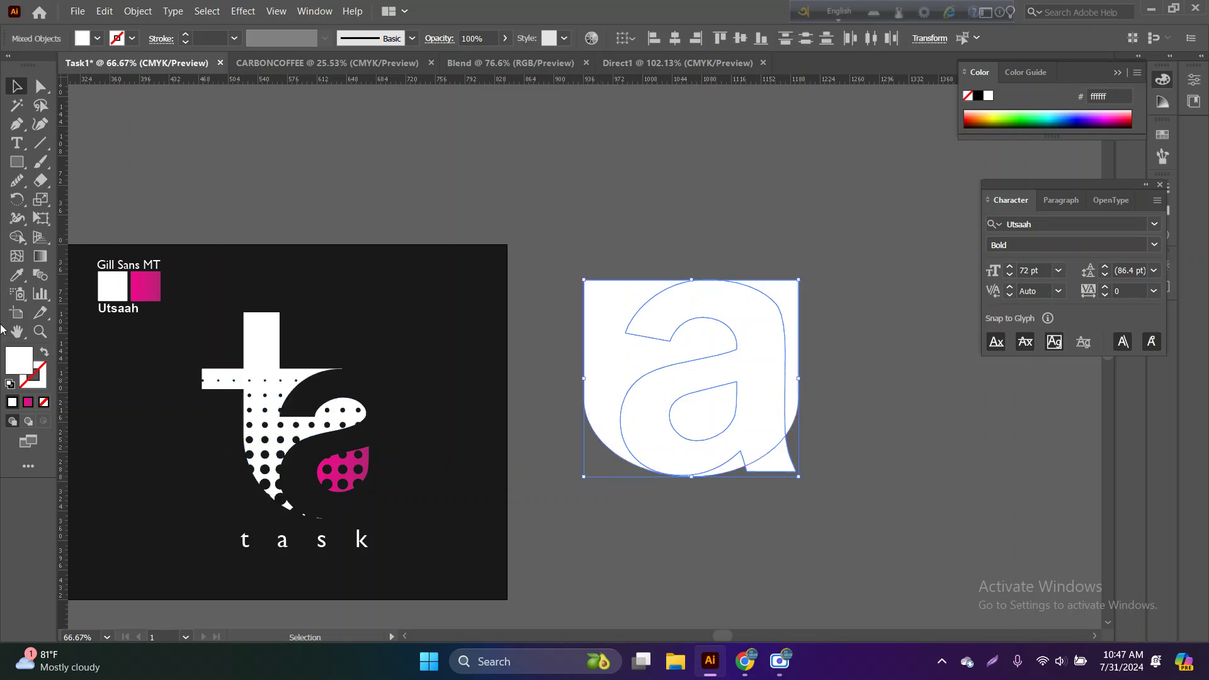
# - Merge the left outer region into the white shape with Shape Builder
pyautogui.click(17, 237)
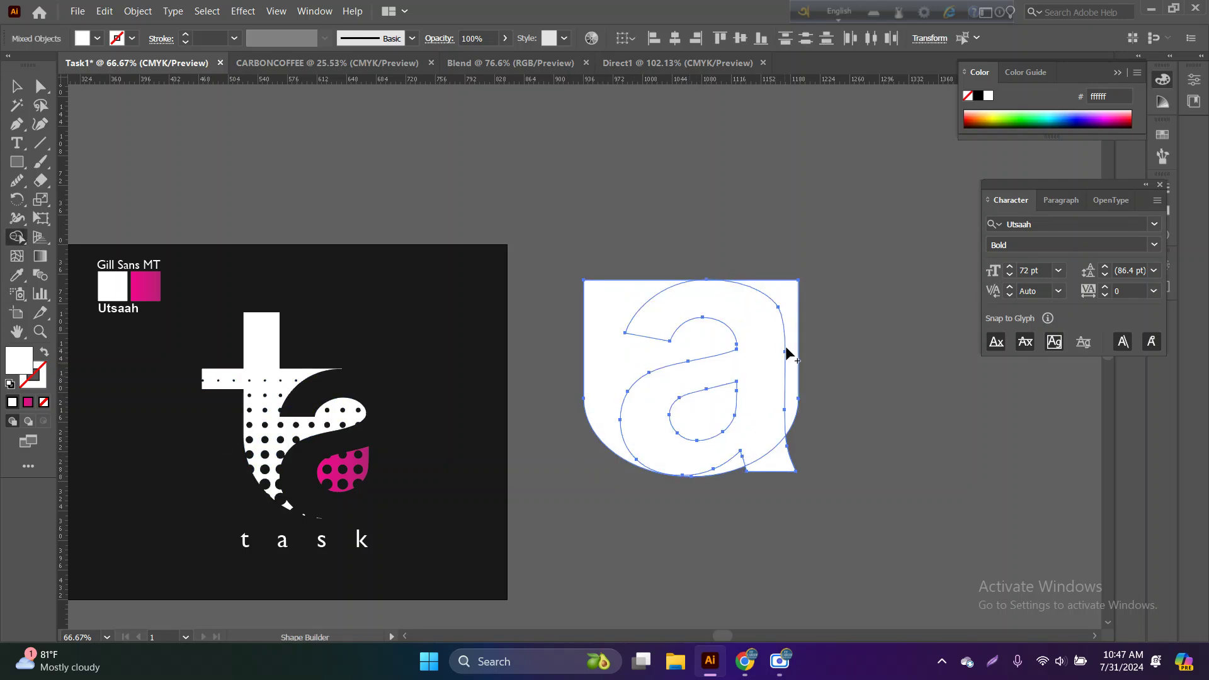
pyautogui.moveTo(769, 395); pyautogui.dragTo(729, 471)
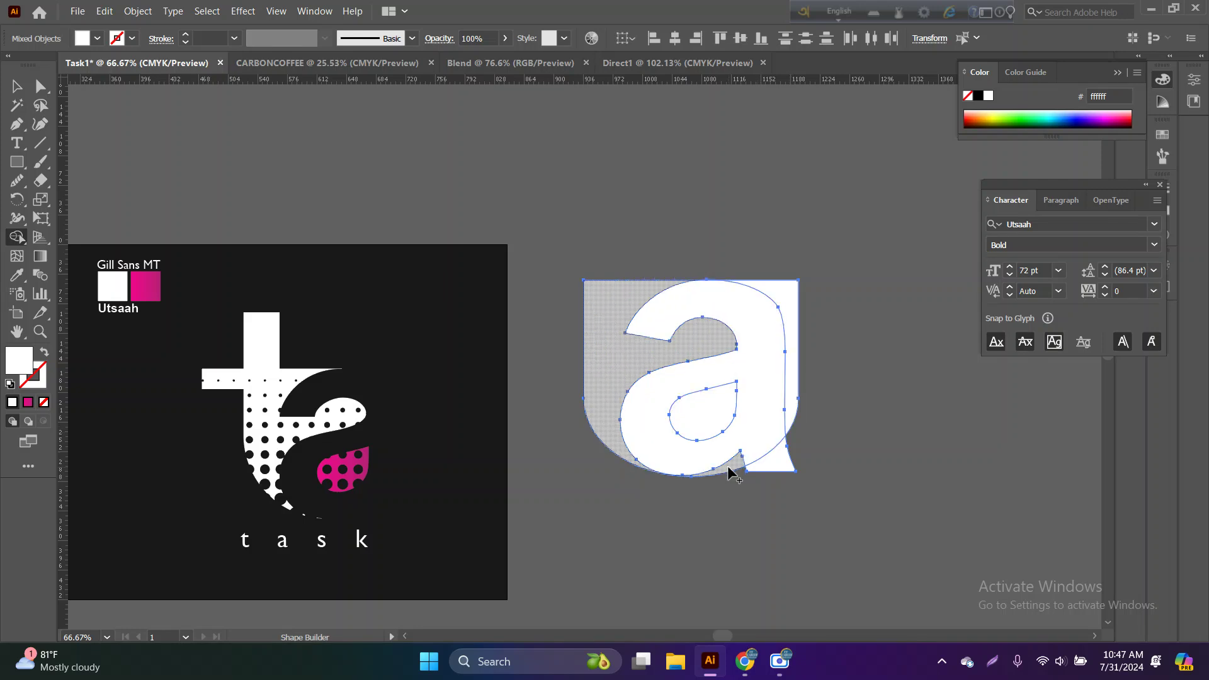
pyautogui.click(729, 471)
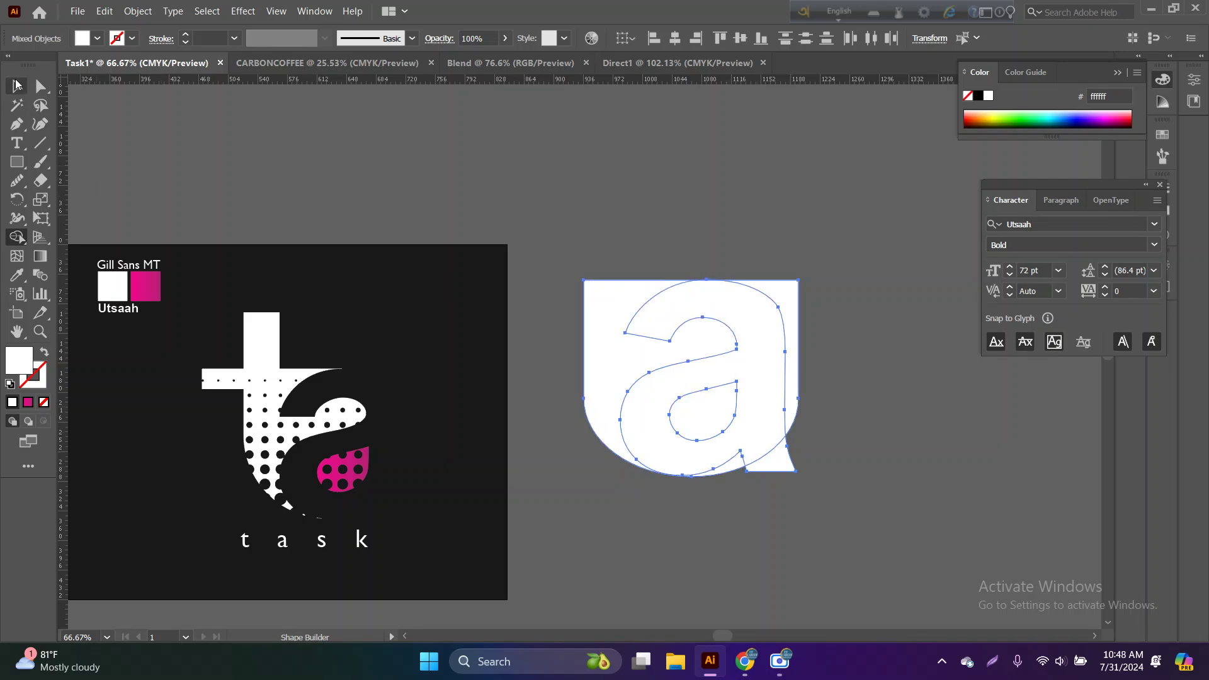
pyautogui.click(17, 86)
# - Stretch the 'a' group to match the white shape's height, then select everything
pyautogui.click(676, 532)
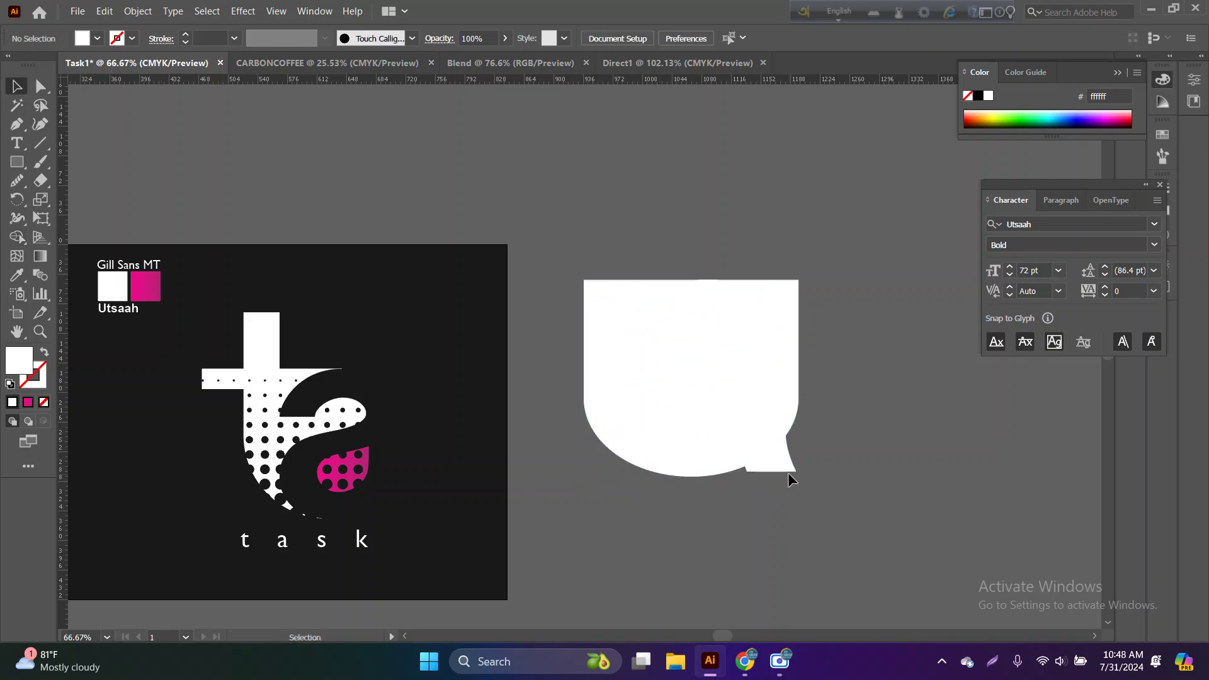
pyautogui.click(788, 473)
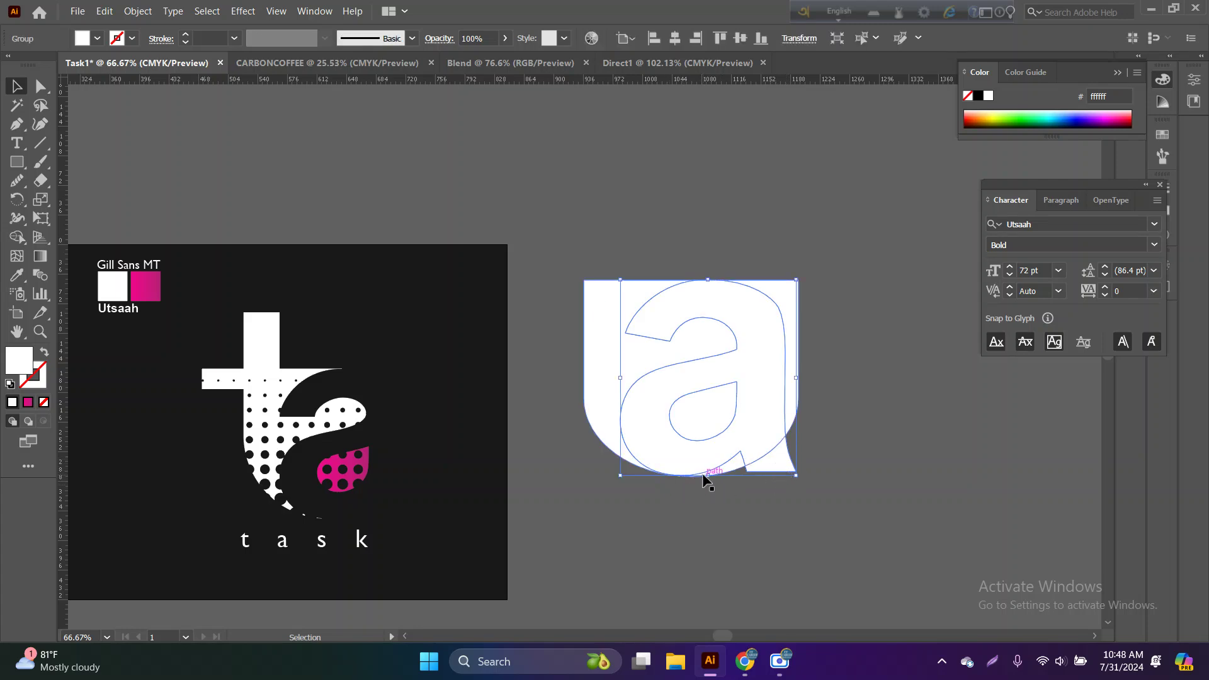
pyautogui.moveTo(710, 476); pyautogui.dragTo(704, 482)
pyautogui.click(702, 503)
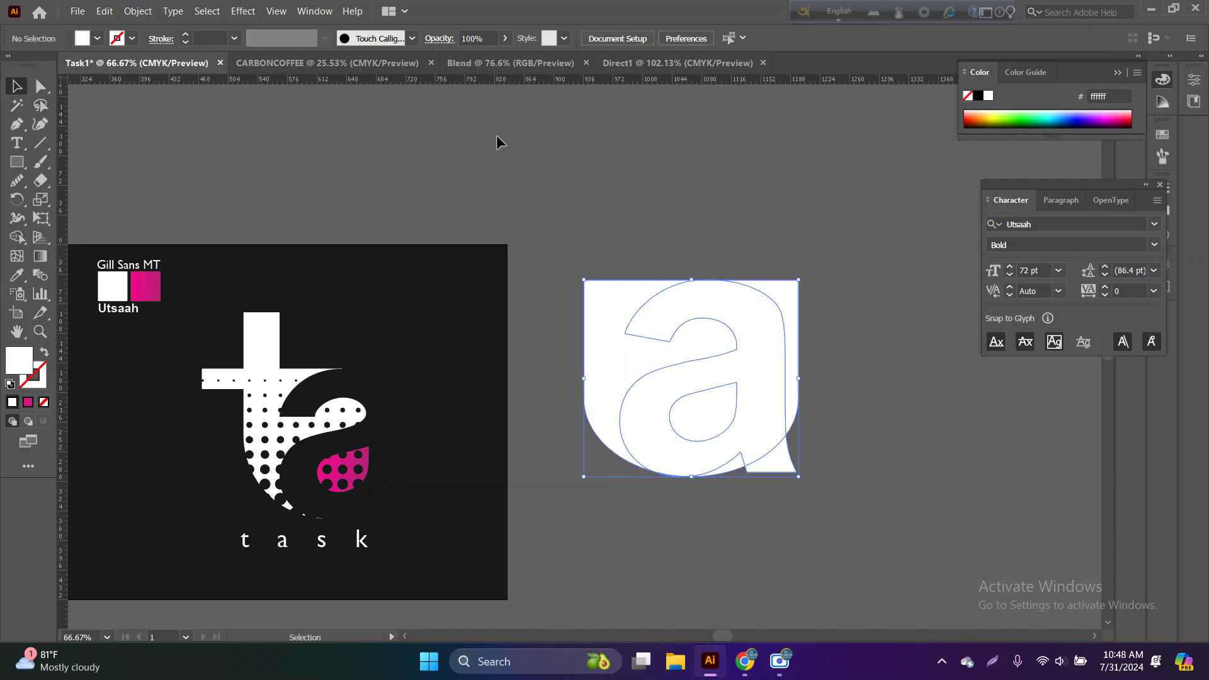
pyautogui.hotkey('ctrl', 'a')
# - Delete the 'a' region and stray tail pieces from the white shape with Shape Builder
pyautogui.click(17, 237)
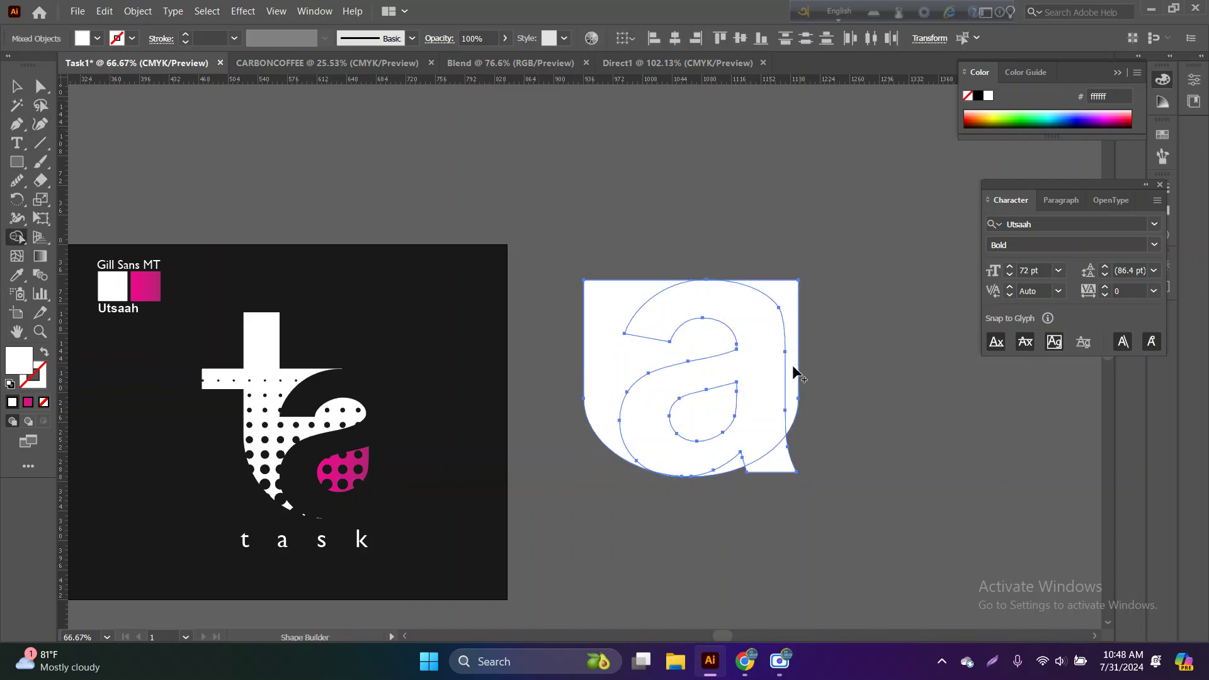
pyautogui.keyDown('alt'); pyautogui.click(779, 380); pyautogui.keyUp('alt')
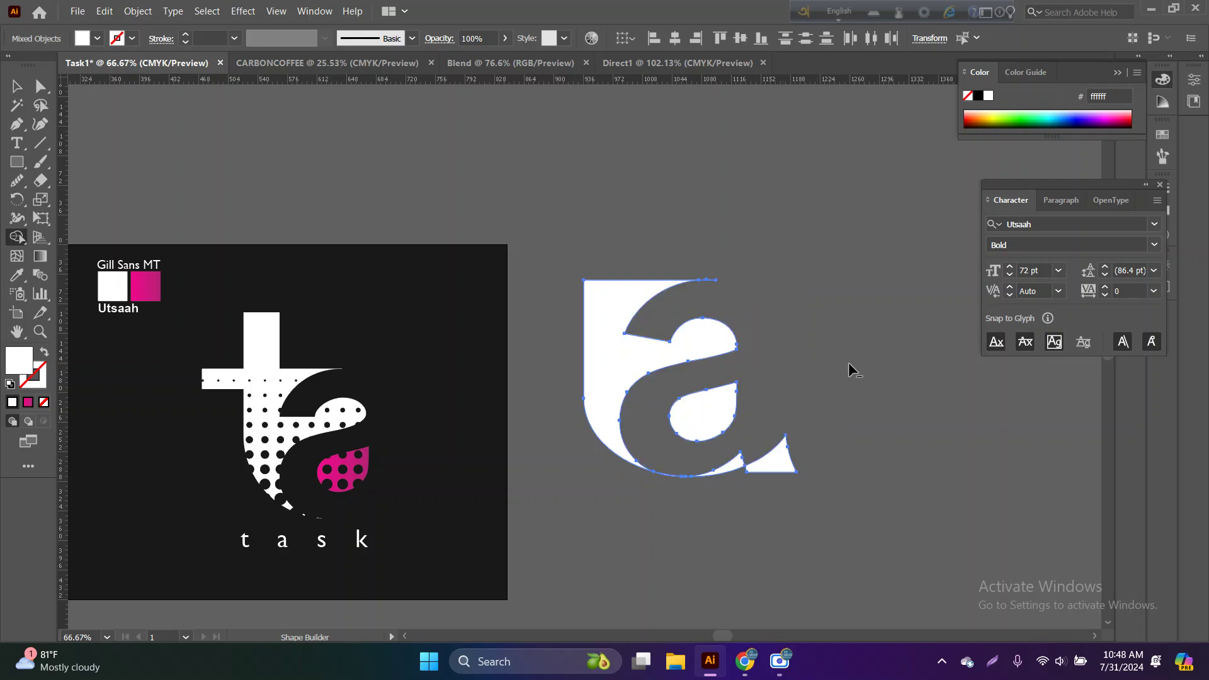
pyautogui.keyDown('alt'); pyautogui.click(775, 460); pyautogui.keyUp('alt')
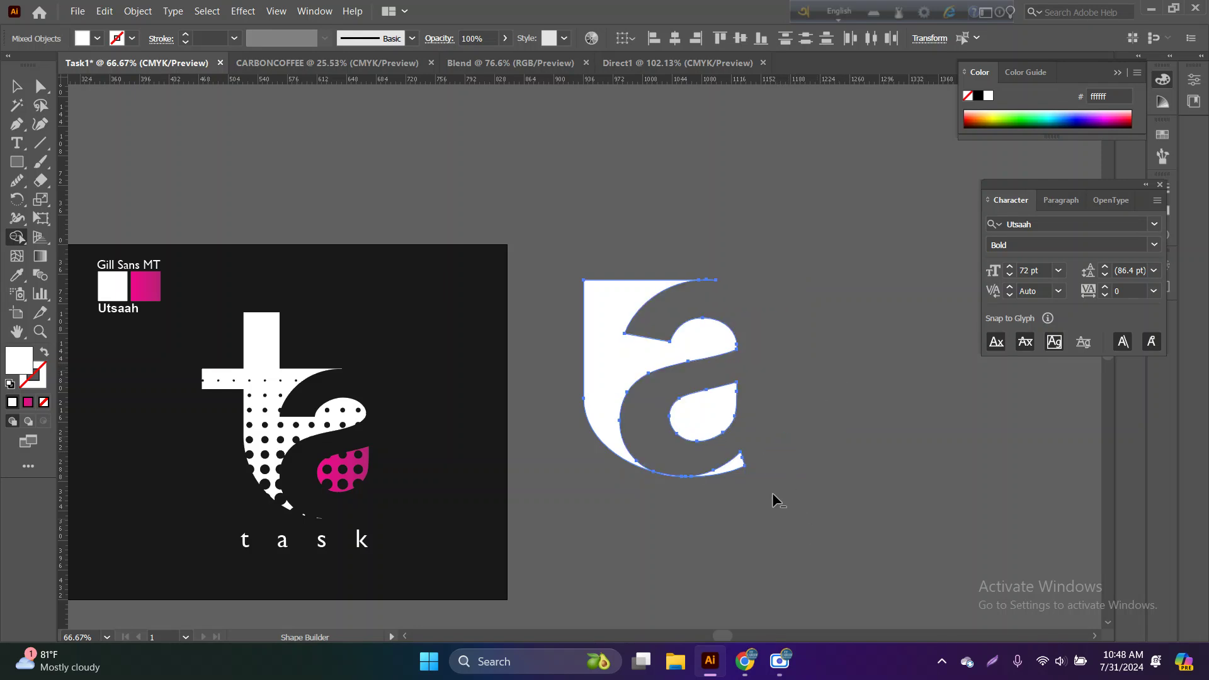
pyautogui.keyDown('alt'); pyautogui.click(716, 467); pyautogui.keyUp('alt')
pyautogui.click(666, 428)
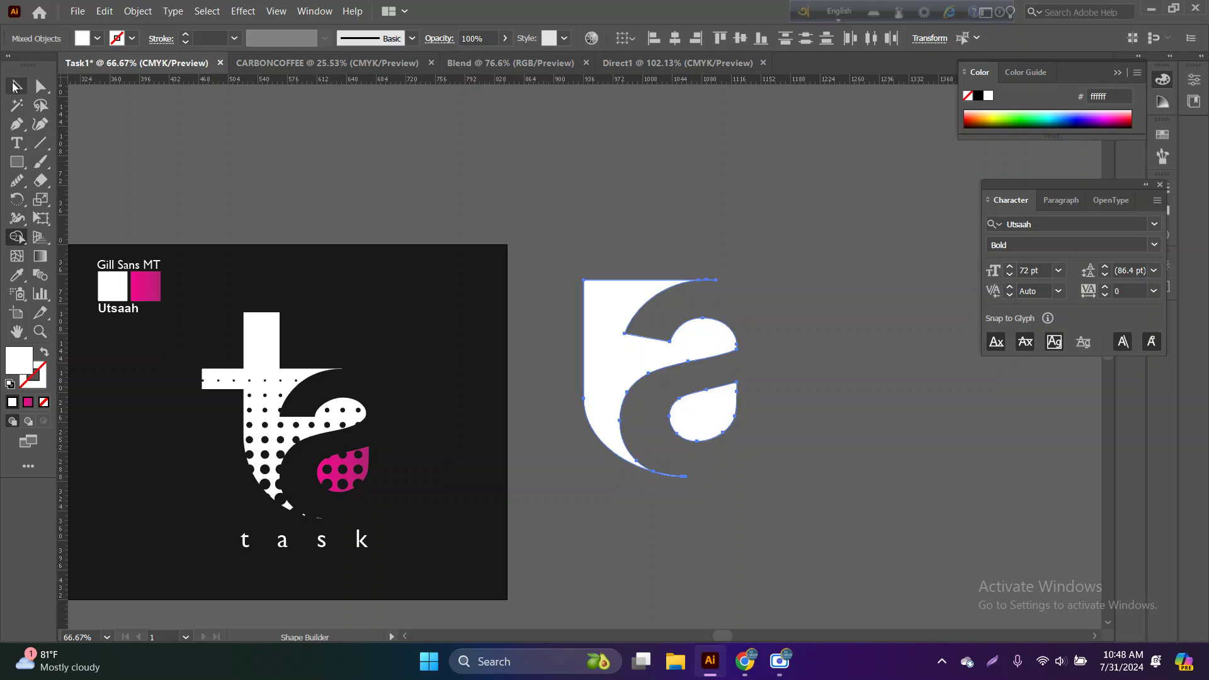
# - Move the carved white 'ta' mark slightly right and down, then reselect it
pyautogui.press('v')
pyautogui.moveTo(546, 294); pyautogui.dragTo(832, 497)
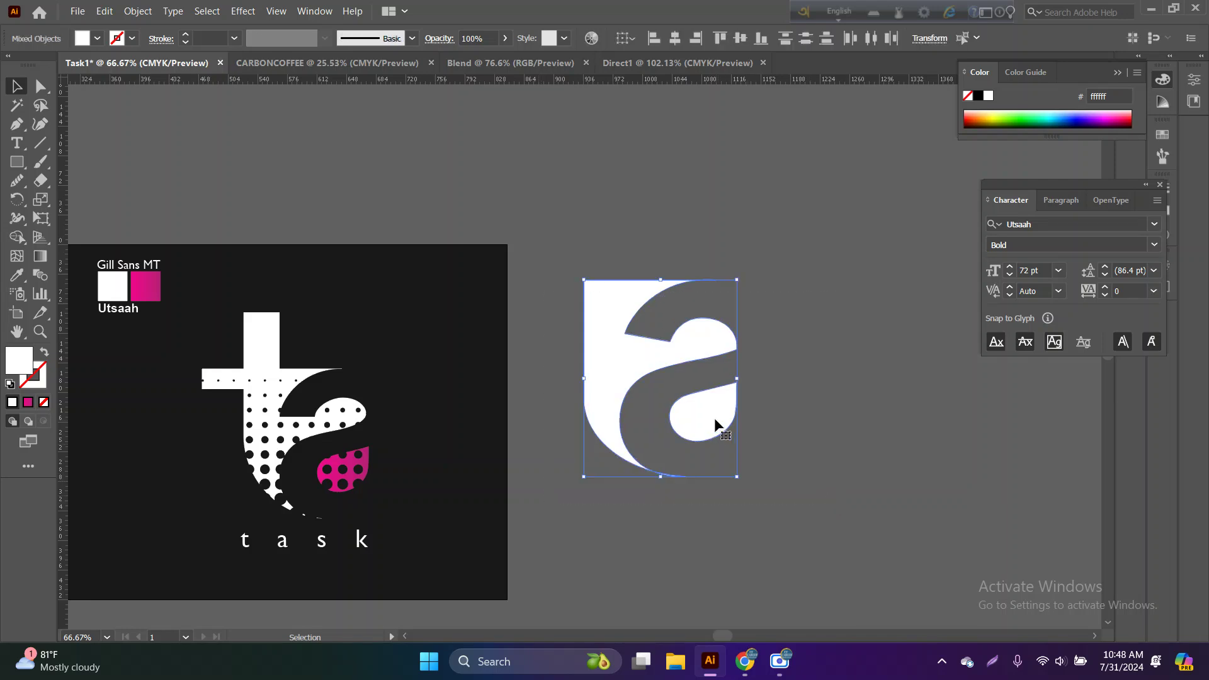
pyautogui.moveTo(712, 419); pyautogui.dragTo(812, 434)
pyautogui.click(795, 502)
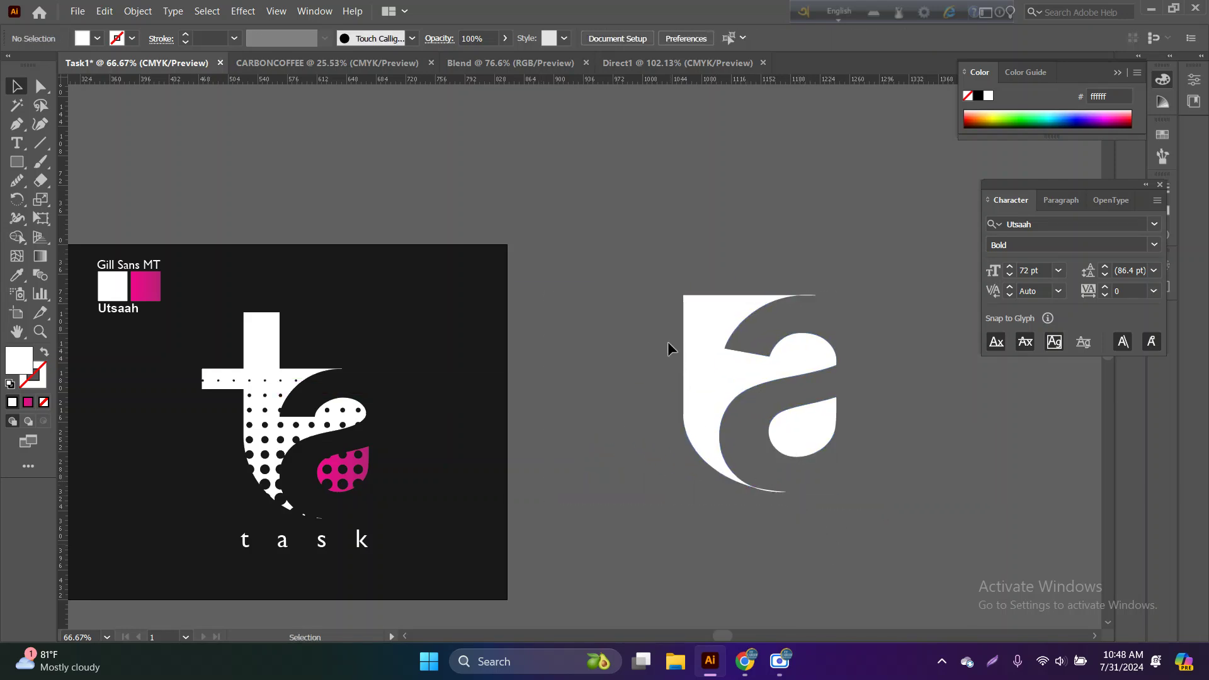
pyautogui.moveTo(668, 342); pyautogui.dragTo(843, 507)
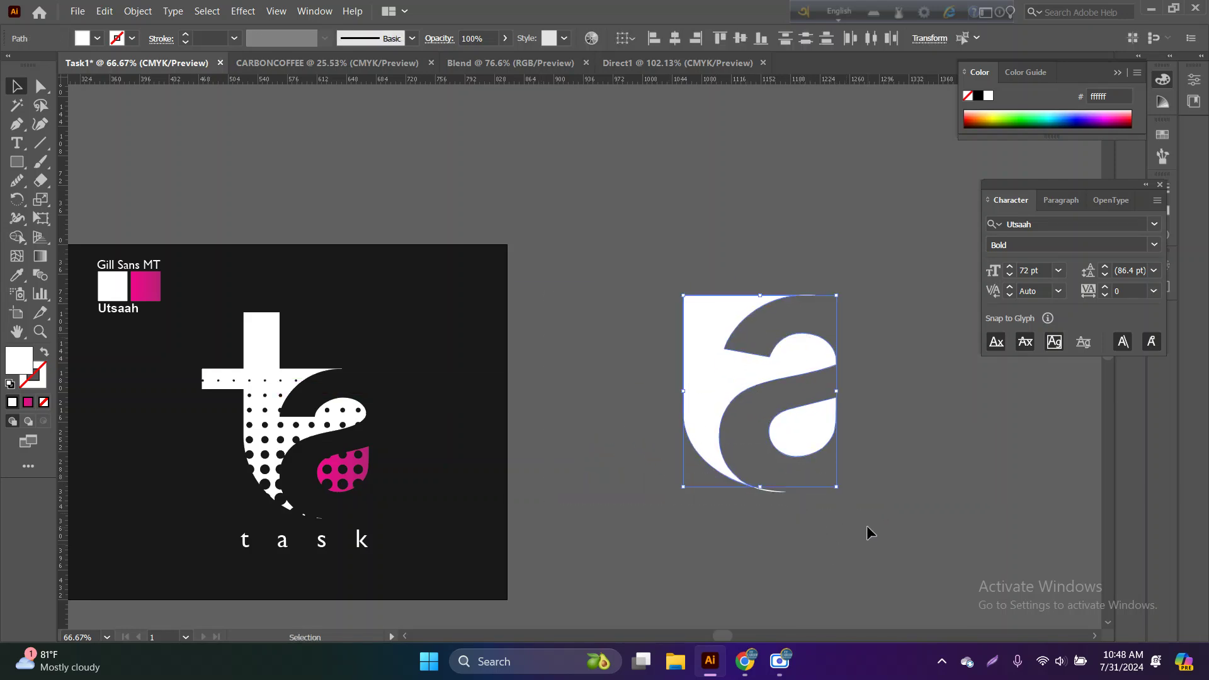
# - Draw a red rectangle about 49.6 pt wide and 157 pt tall from the mark's top-left corner
pyautogui.press('m')
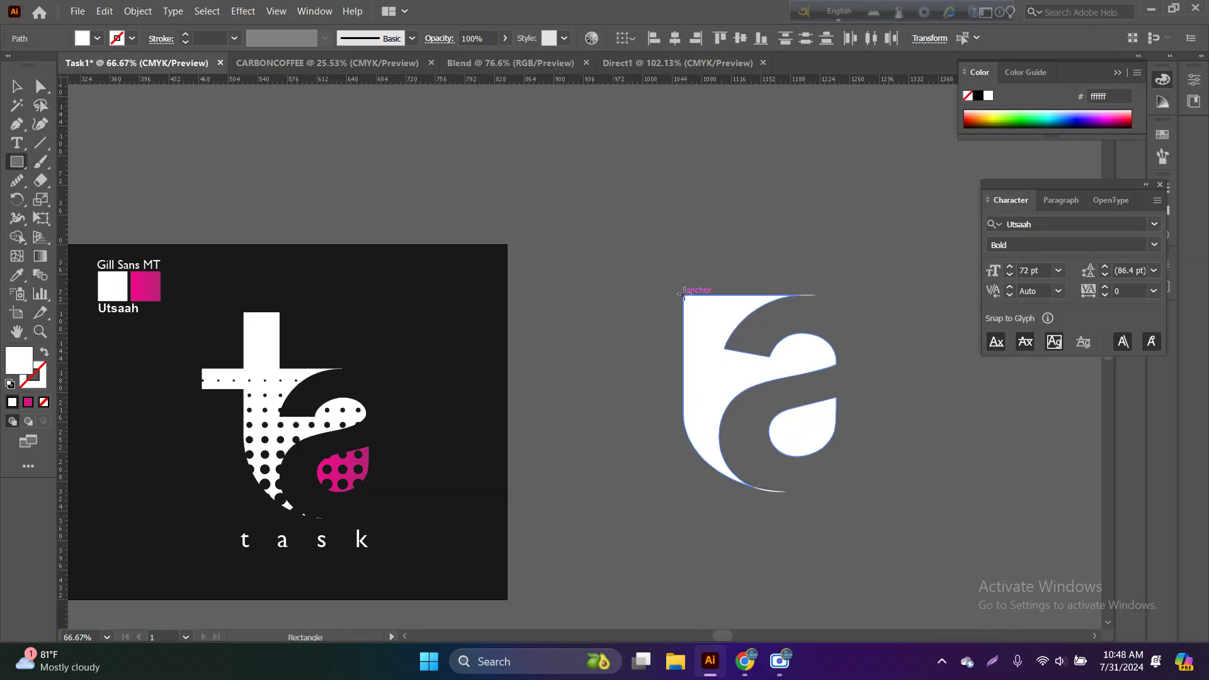
pyautogui.moveTo(684, 295)
pyautogui.mouseDown()
pyautogui.moveTo(742, 319)
pyautogui.moveTo(728, 307)
pyautogui.mouseUp()
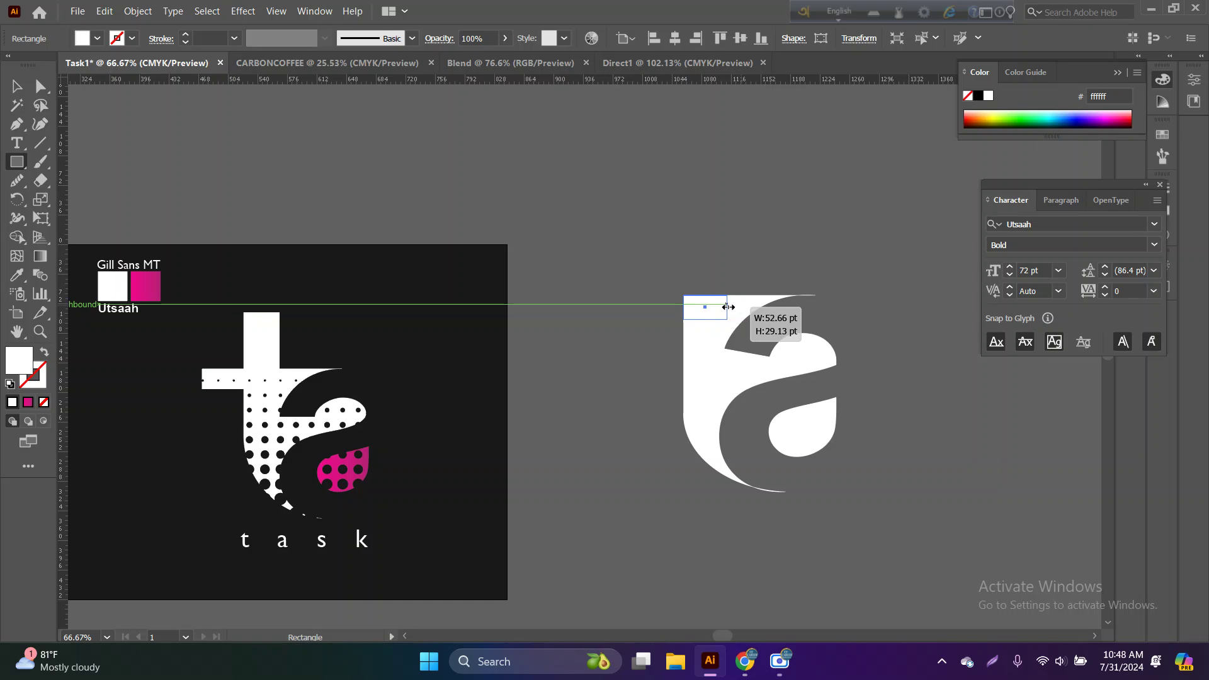
pyautogui.moveTo(728, 307); pyautogui.dragTo(707, 345)
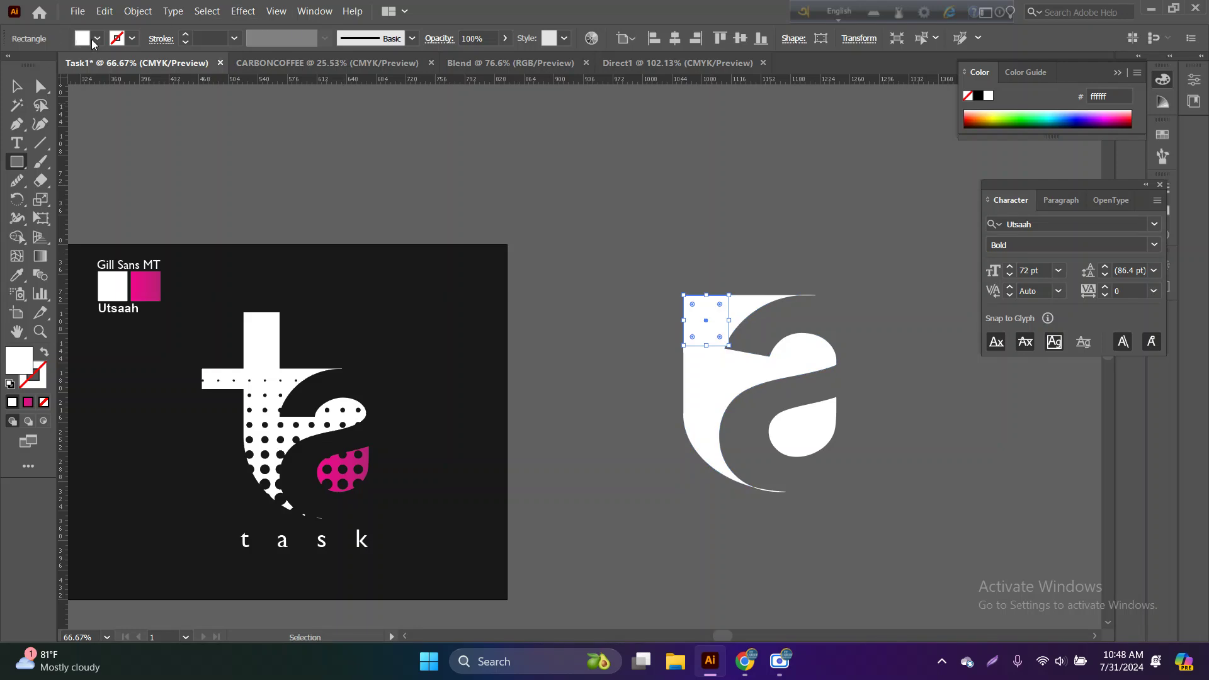
pyautogui.click(96, 39)
pyautogui.click(55, 65)
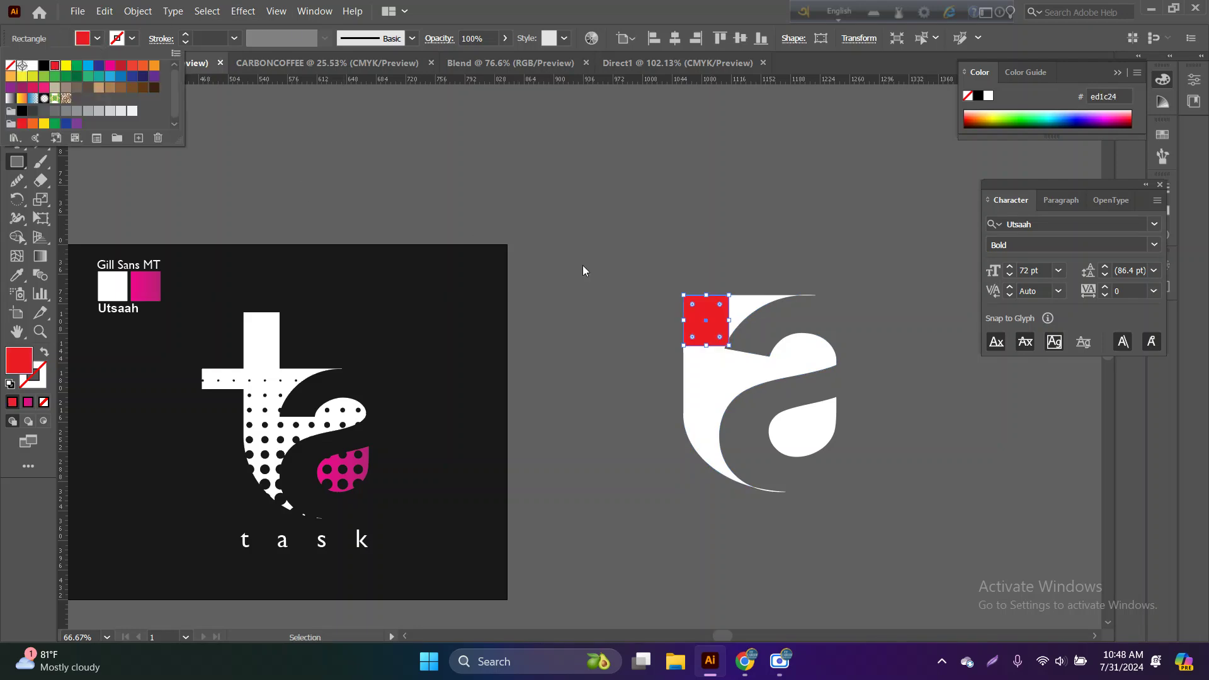
pyautogui.click(727, 324)
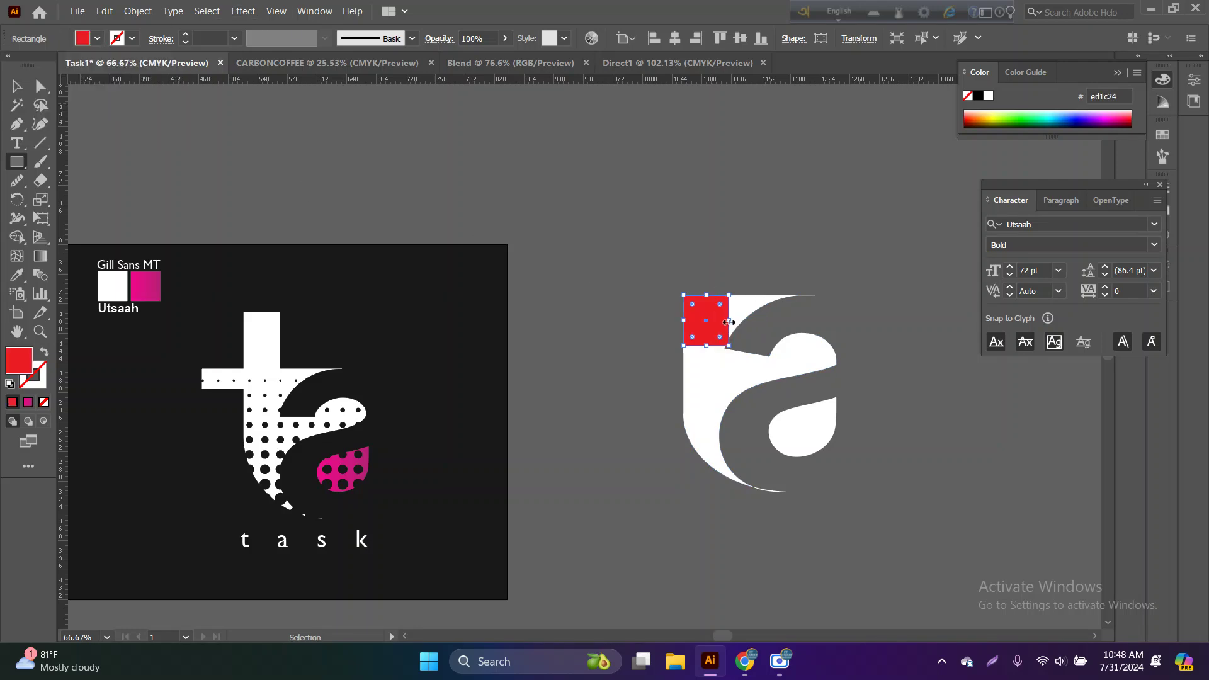
pyautogui.moveTo(731, 321); pyautogui.dragTo(716, 218)
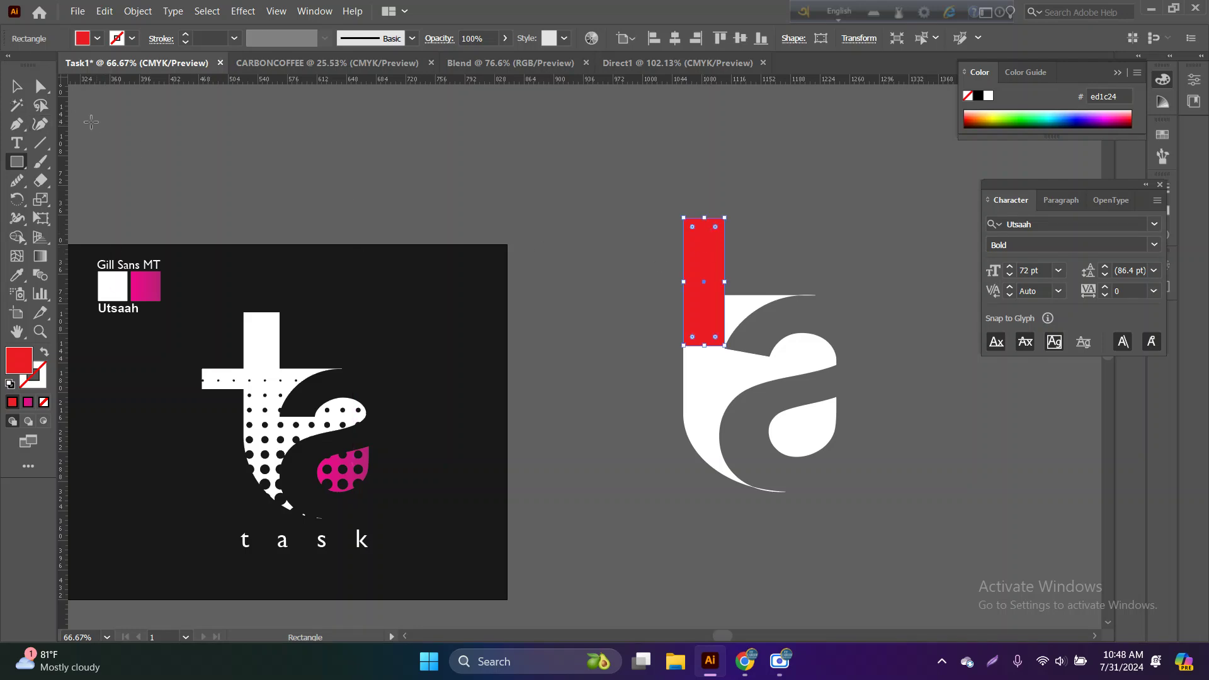
# - Rotate a copy of the red bar exactly 90° so it crosses the original
pyautogui.click(17, 86)
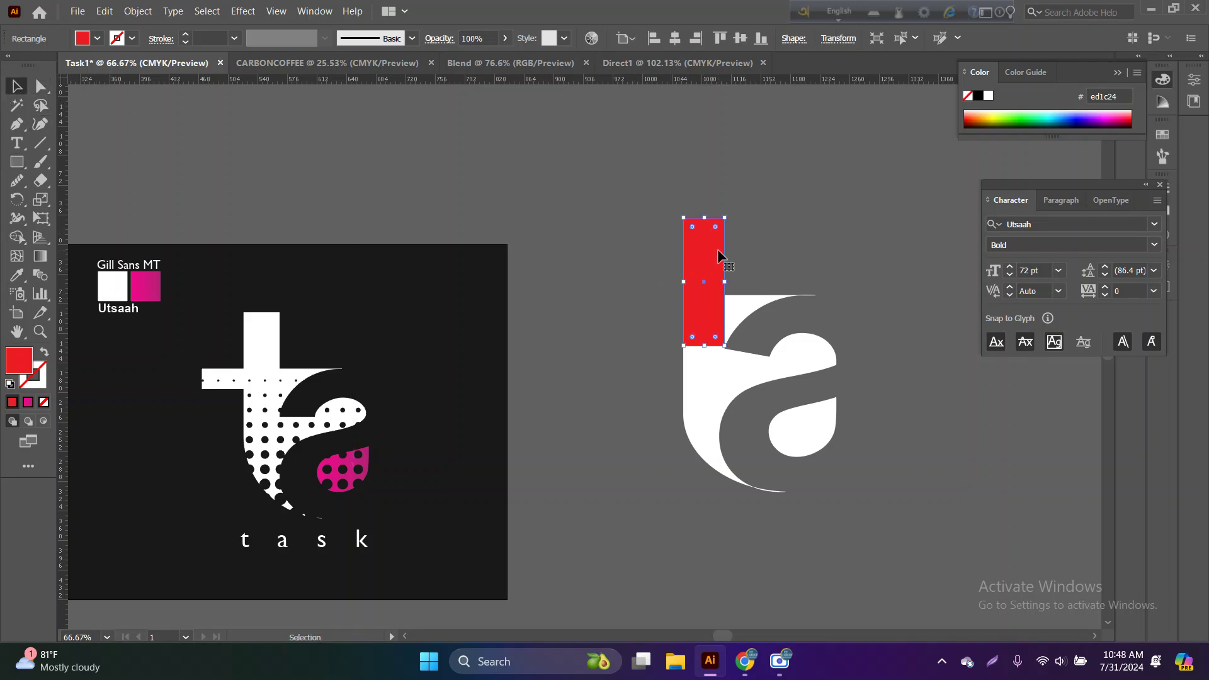
pyautogui.press('a')
pyautogui.press('v')
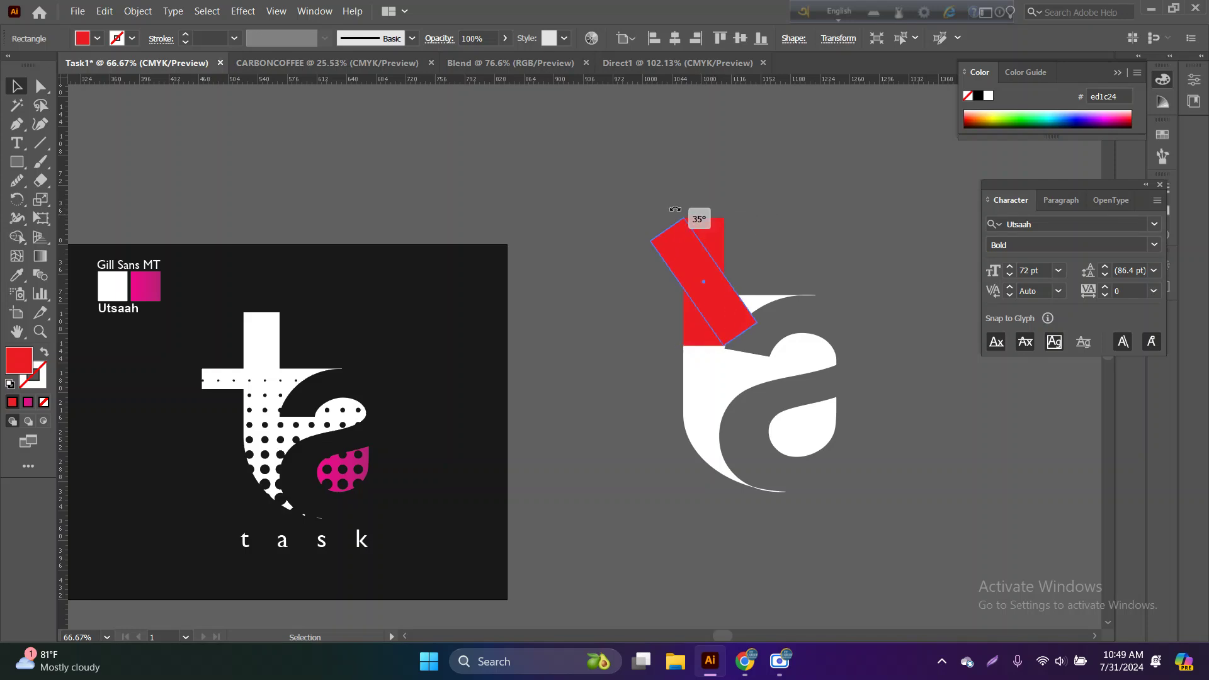
pyautogui.moveTo(732, 216); pyautogui.dragTo(665, 266)
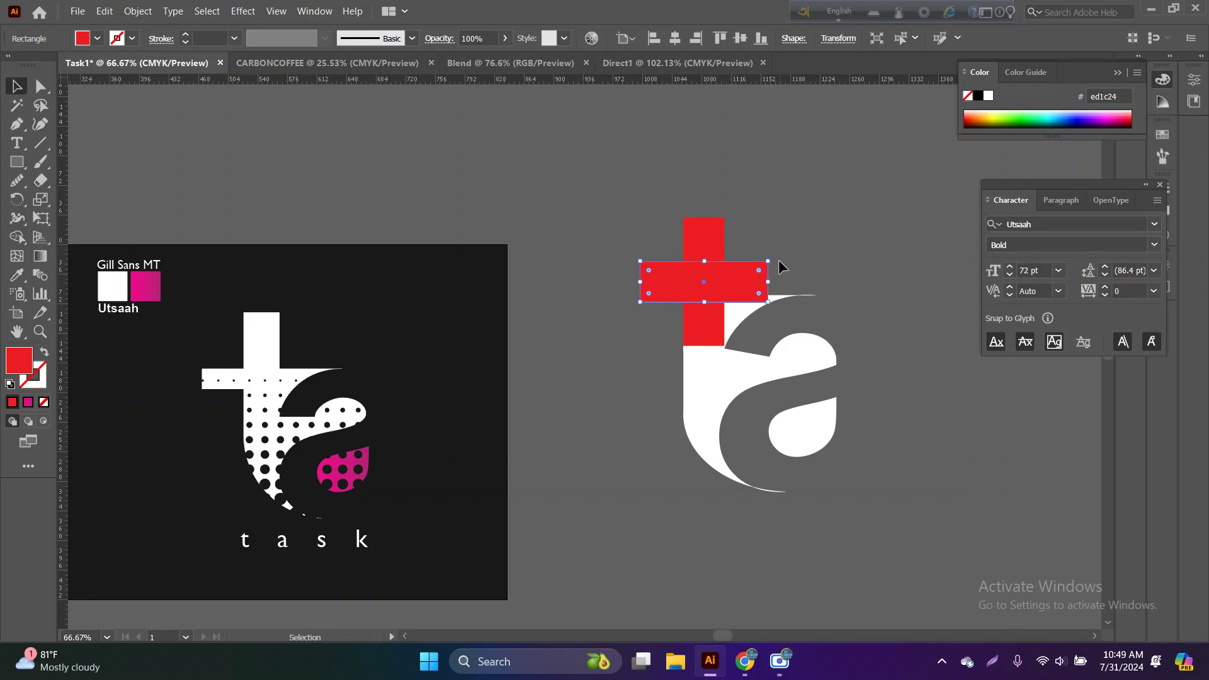
pyautogui.moveTo(773, 257); pyautogui.dragTo(778, 263)
# - Make the red crossbar thinner, nudge it down, and shorten its left end
pyautogui.moveTo(706, 303)
pyautogui.mouseDown()
pyautogui.moveTo(706, 286)
pyautogui.moveTo(728, 307)
pyautogui.mouseUp()
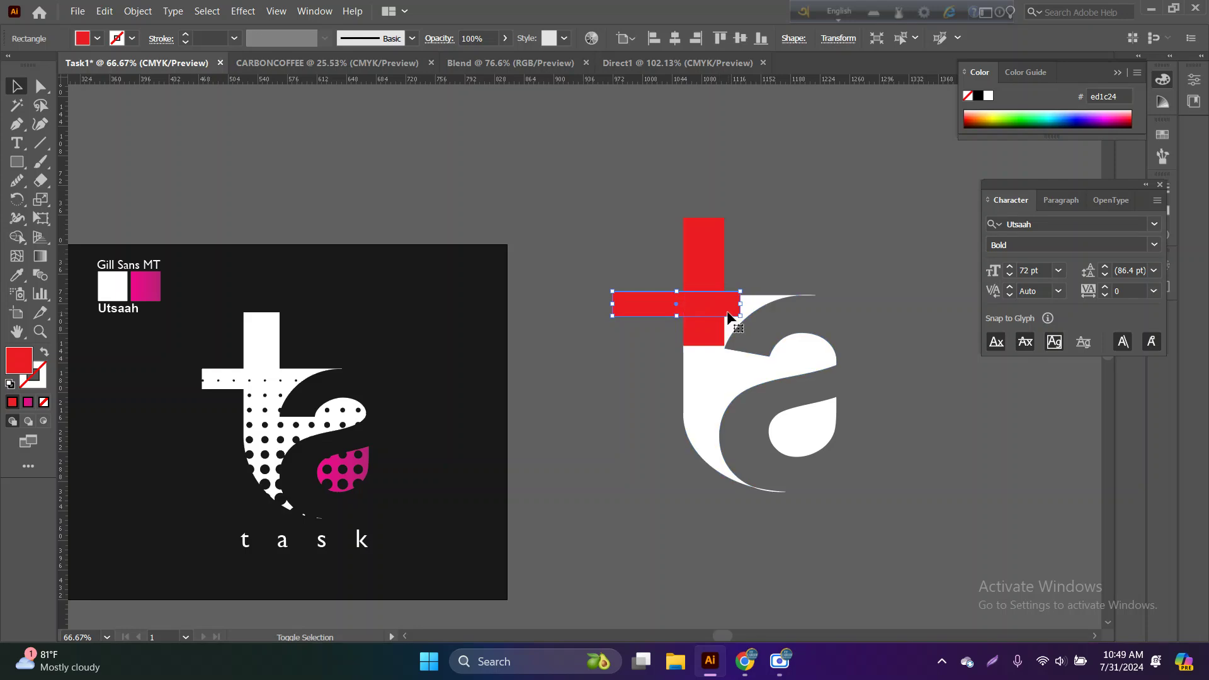
pyautogui.press('Down')
pyautogui.press('Down')
pyautogui.press('Down')
pyautogui.press('Down')
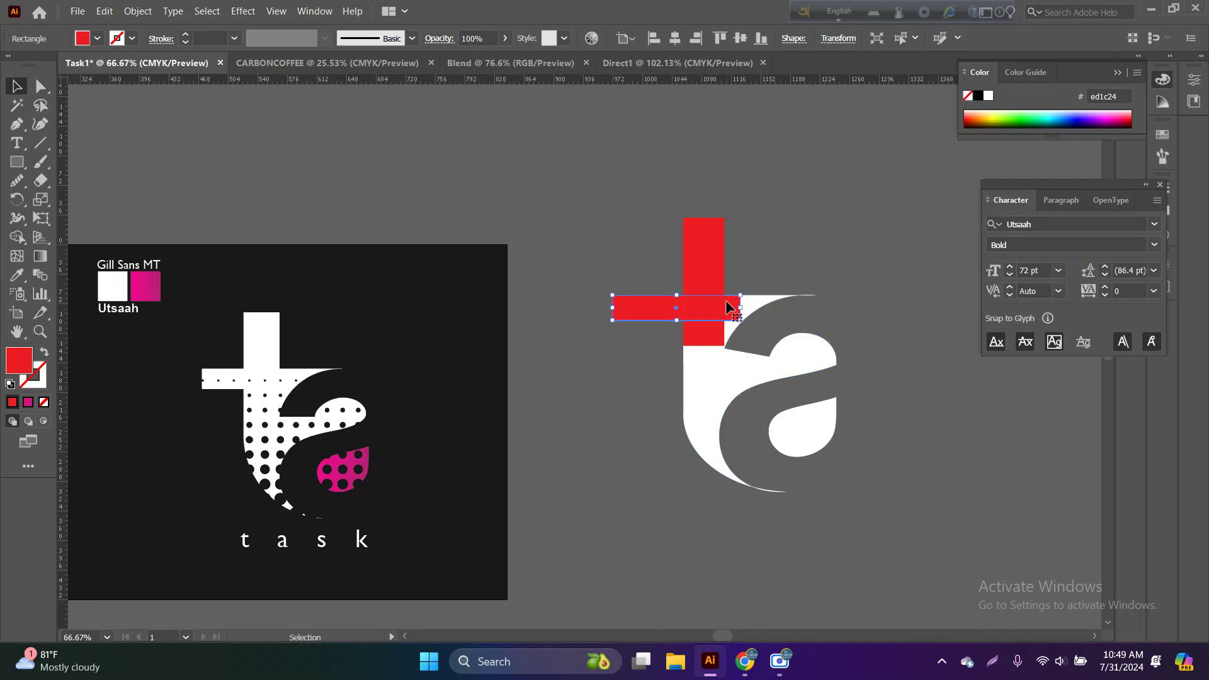
pyautogui.press('Down')
pyautogui.press('Up')
pyautogui.moveTo(613, 311); pyautogui.dragTo(637, 313)
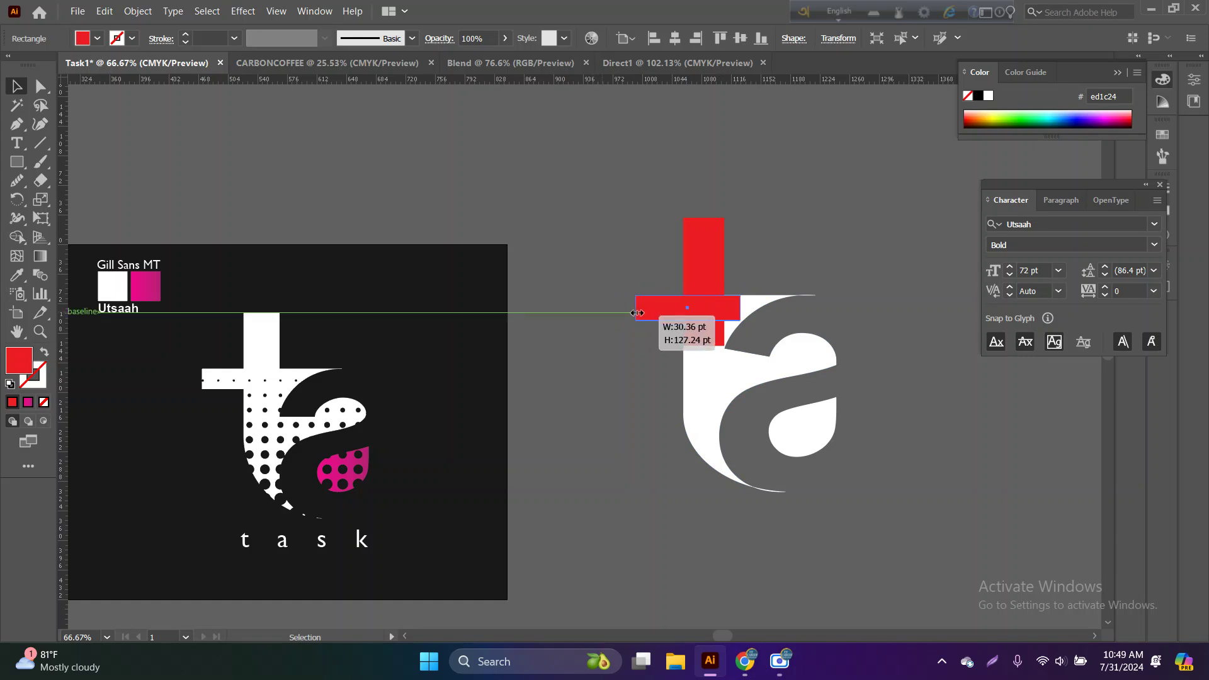
# - Merge the t stem, crossbar and 'a' body into one red shape with Shape Builder
pyautogui.click(754, 353)
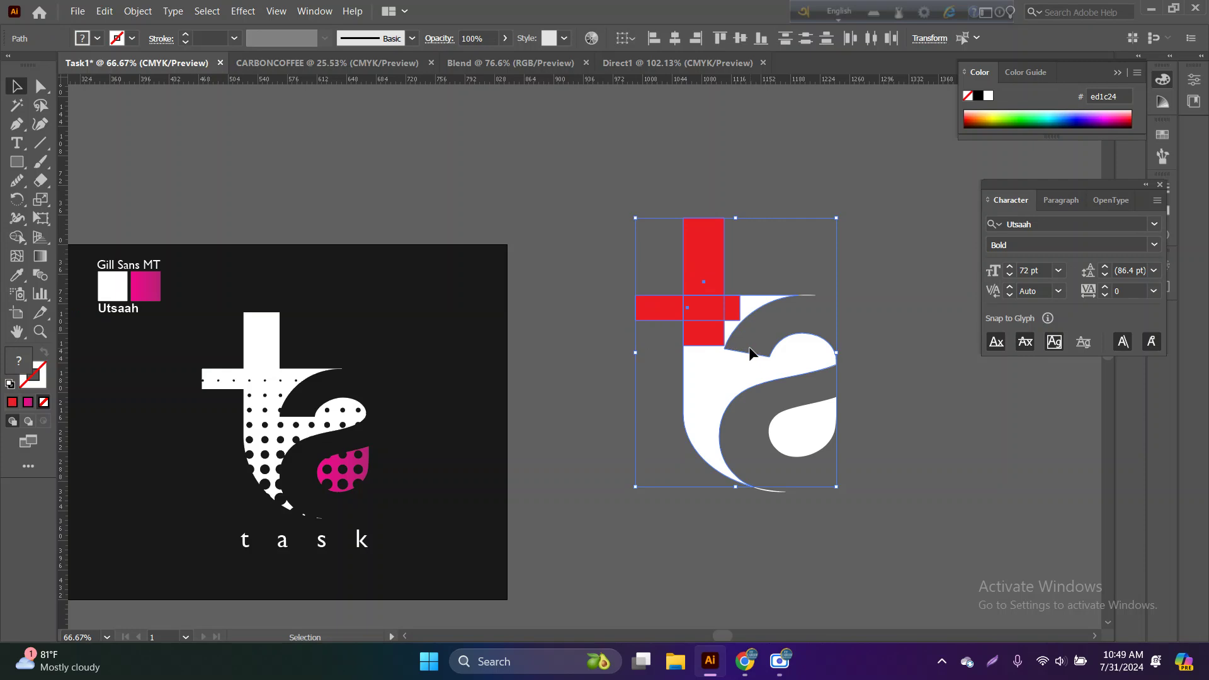
pyautogui.click(17, 237)
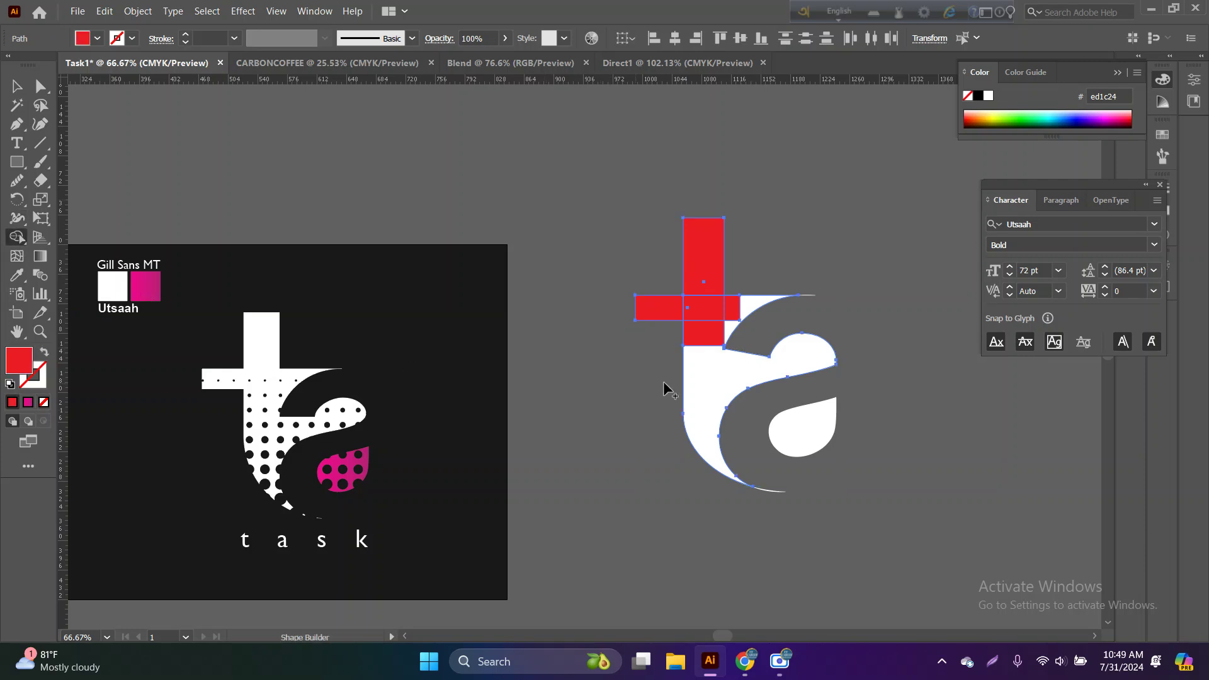
pyautogui.moveTo(700, 338); pyautogui.dragTo(699, 271)
pyautogui.moveTo(689, 316)
pyautogui.mouseDown()
pyautogui.moveTo(649, 311)
pyautogui.moveTo(767, 302)
pyautogui.mouseUp()
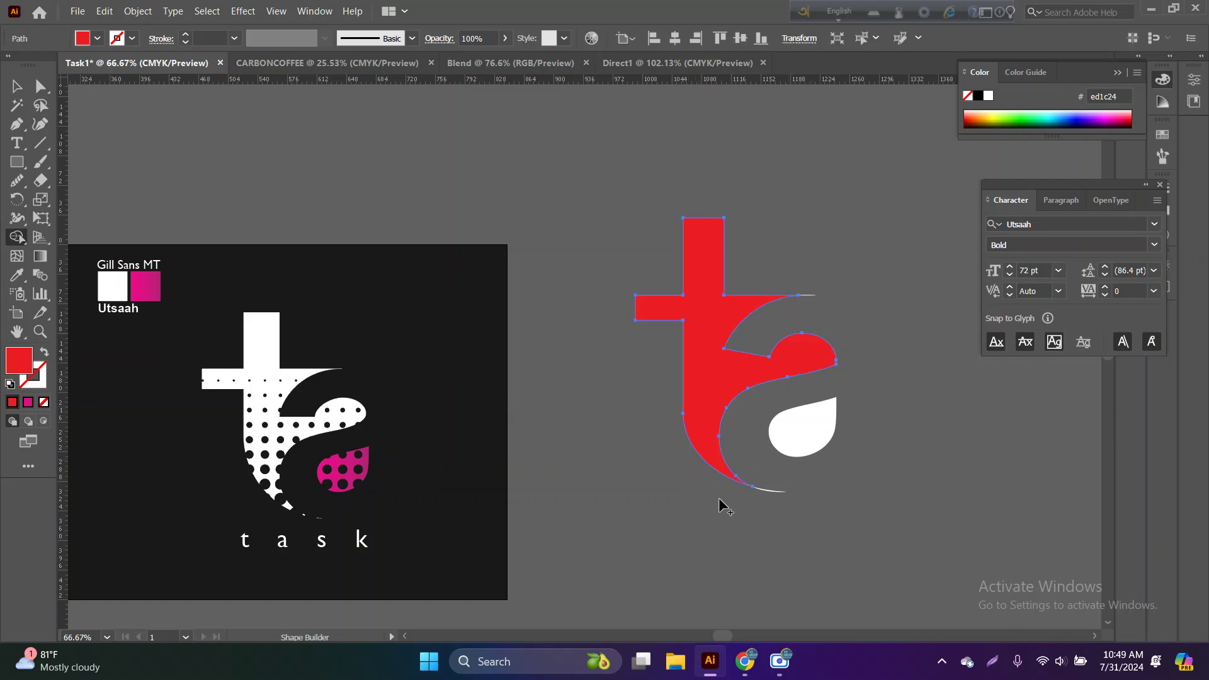
pyautogui.moveTo(765, 488); pyautogui.dragTo(826, 334)
# - Remove the top-right sliver and merge the teardrop into the red shape
pyautogui.click(17, 86)
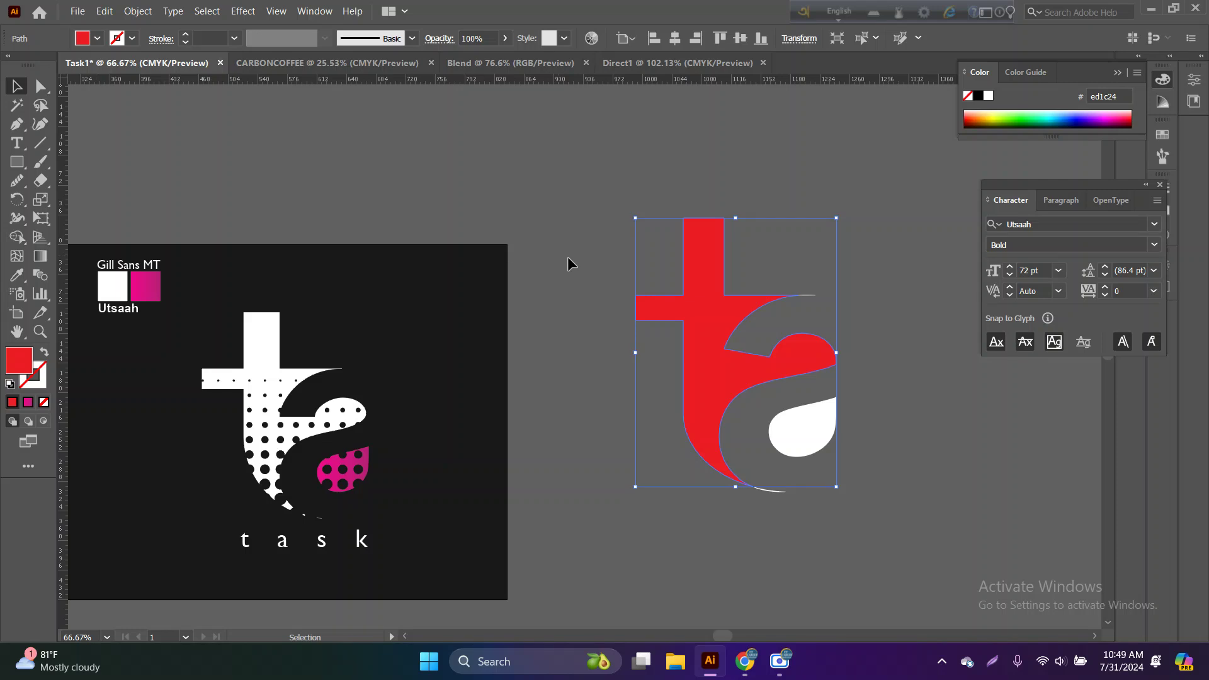
pyautogui.moveTo(611, 216); pyautogui.dragTo(890, 506)
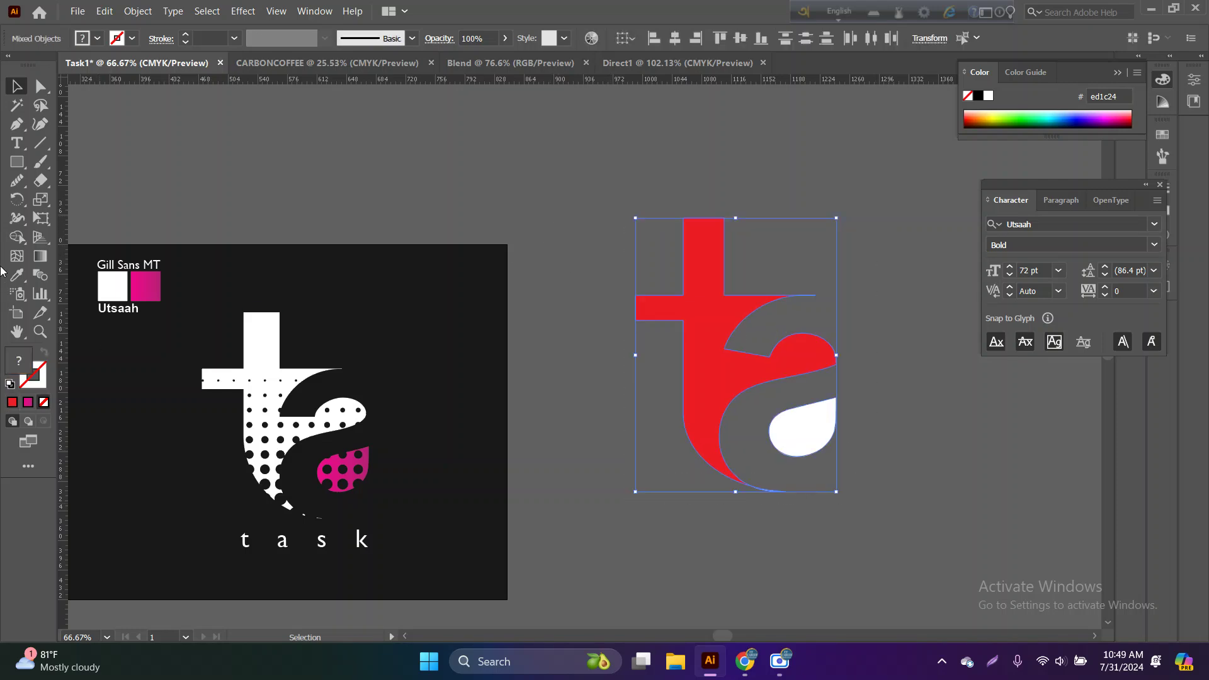
pyautogui.click(17, 237)
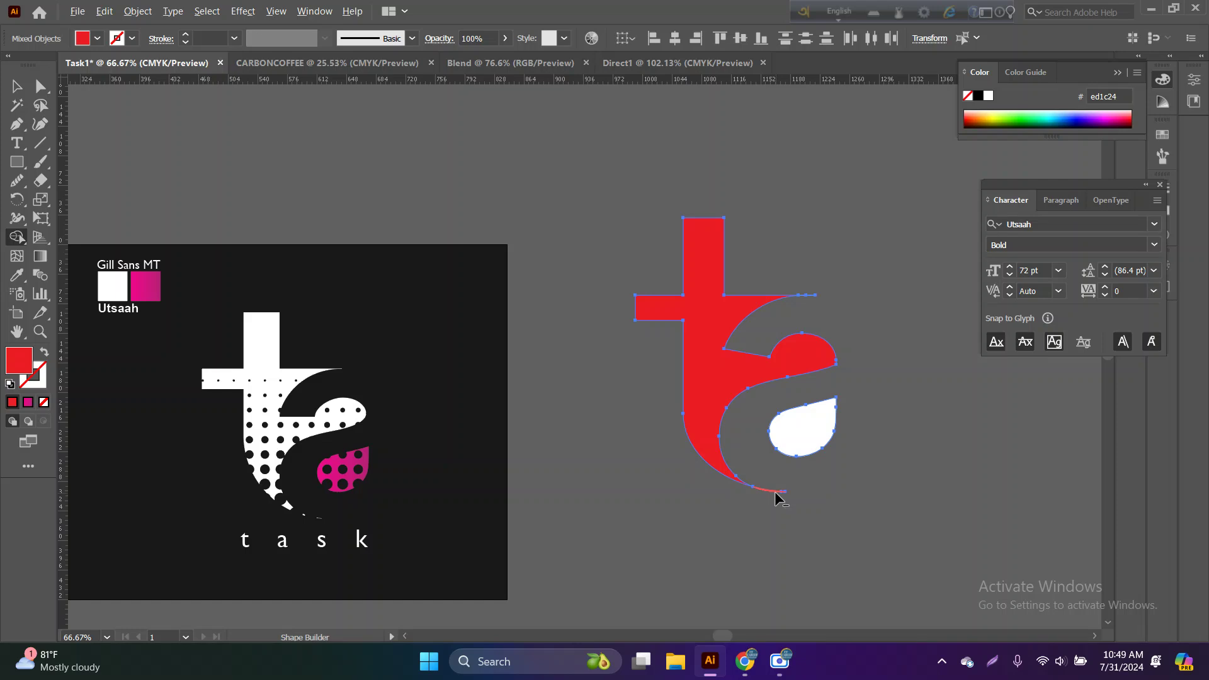
pyautogui.keyDown('alt'); pyautogui.click(811, 295); pyautogui.keyUp('alt')
pyautogui.click(814, 432)
# - Eyedrop the reference logo's white onto the red 'ta' shape
pyautogui.click(597, 237)
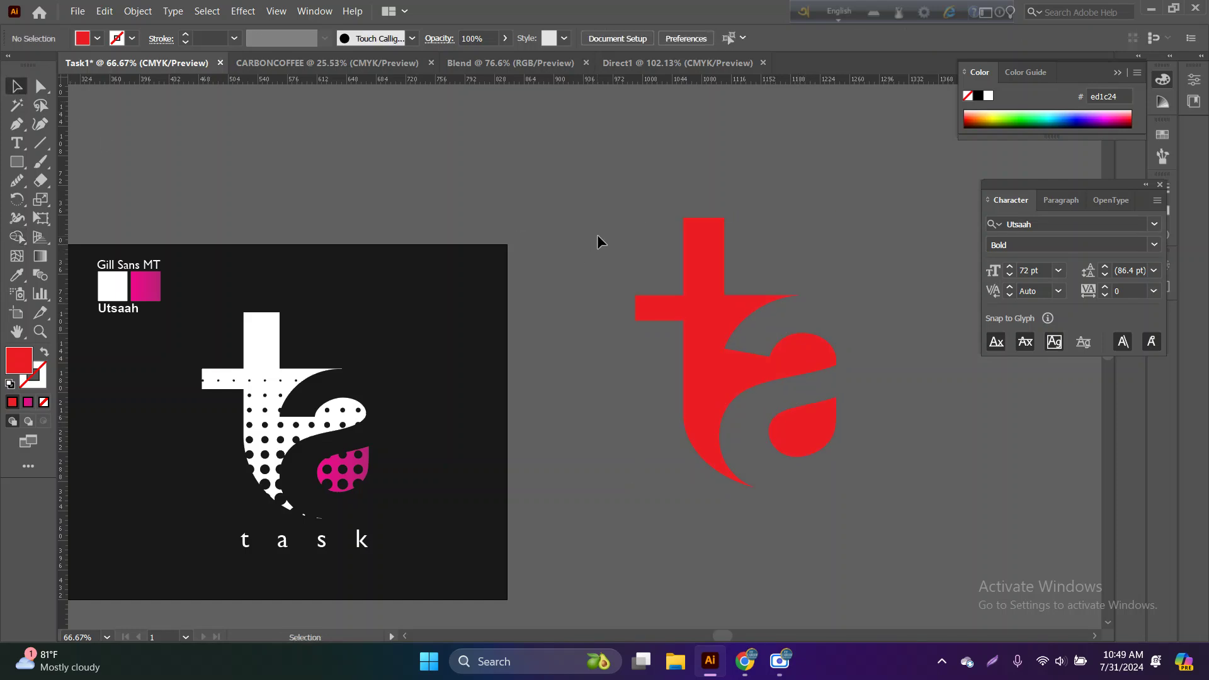
pyautogui.click(816, 465)
pyautogui.click(755, 450)
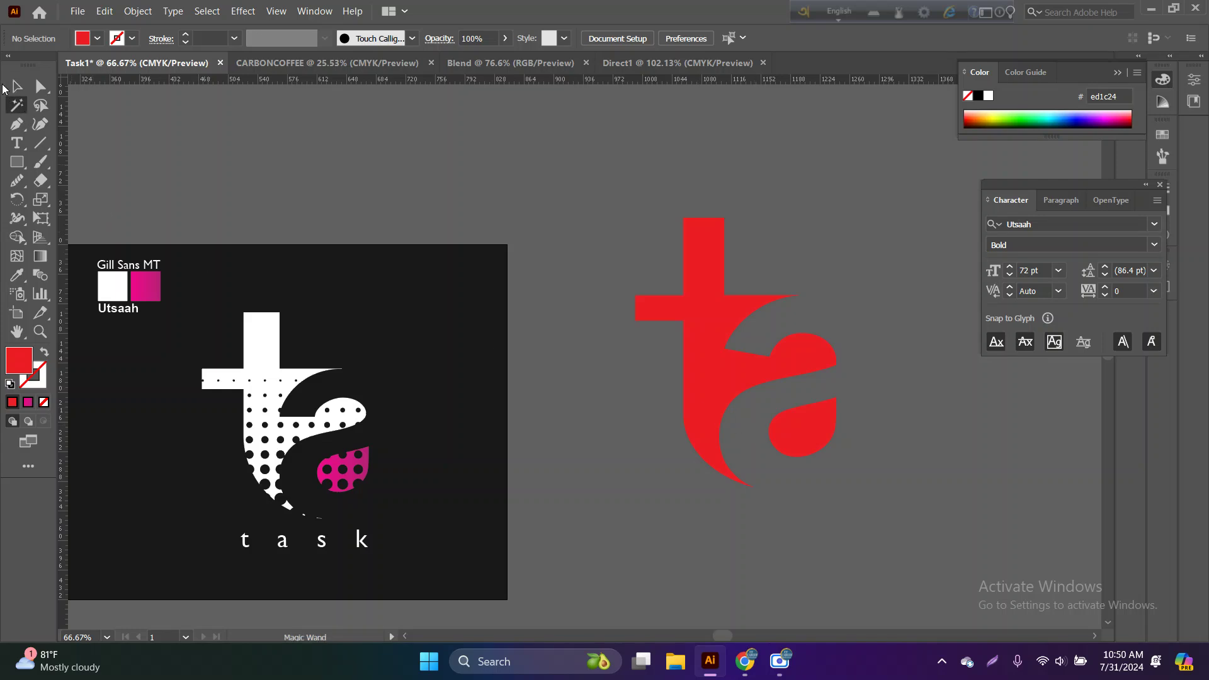
pyautogui.click(713, 417)
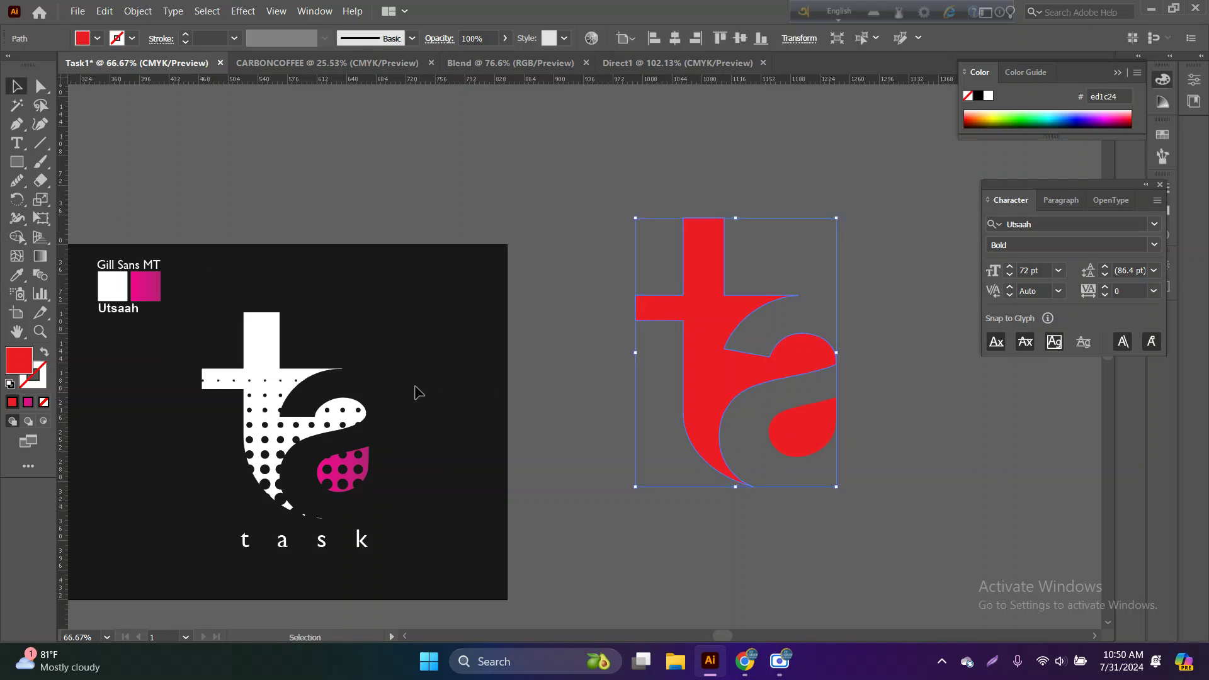
pyautogui.rightClick(621, 306)
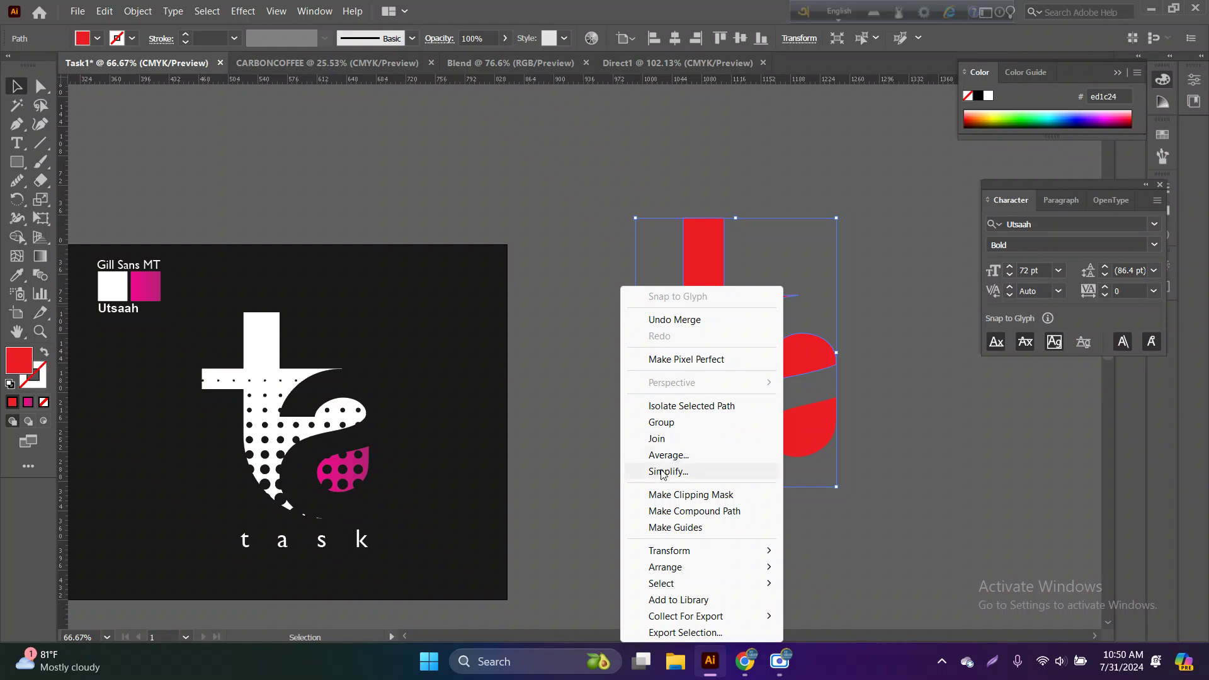
pyautogui.click(749, 372)
pyautogui.press('i')
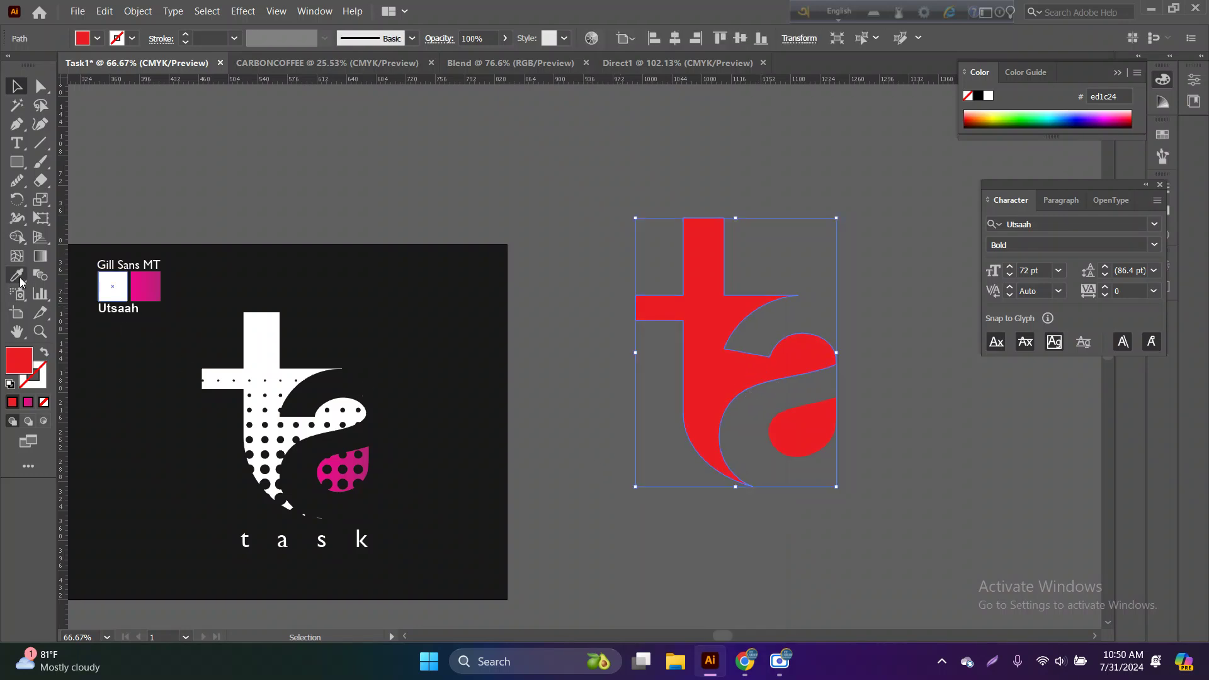
pyautogui.click(247, 332)
pyautogui.click(16, 86)
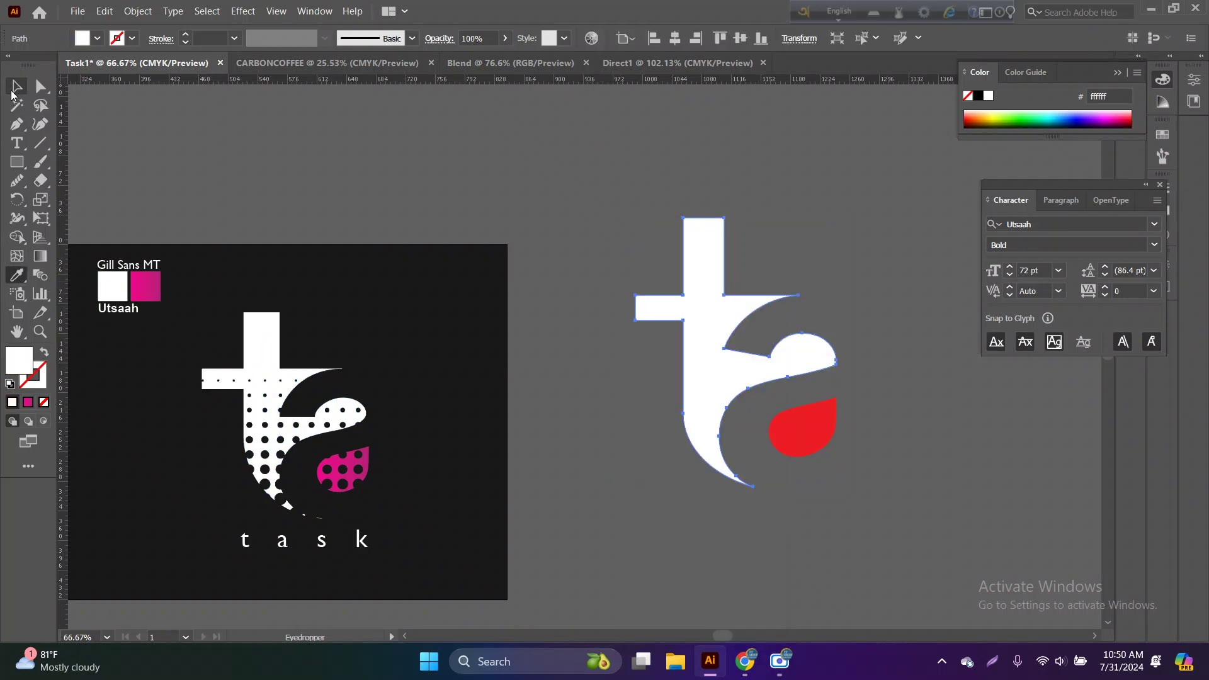
# - Eyedrop the magenta colour onto the teardrop
pyautogui.click(813, 428)
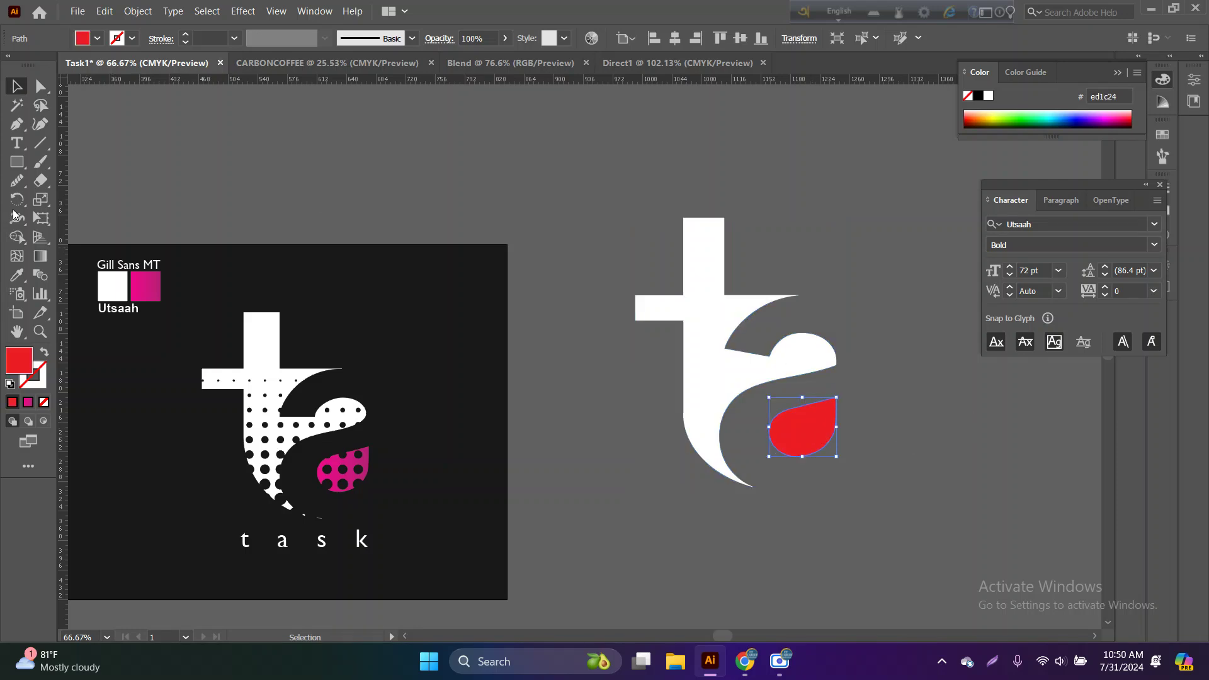
pyautogui.click(17, 275)
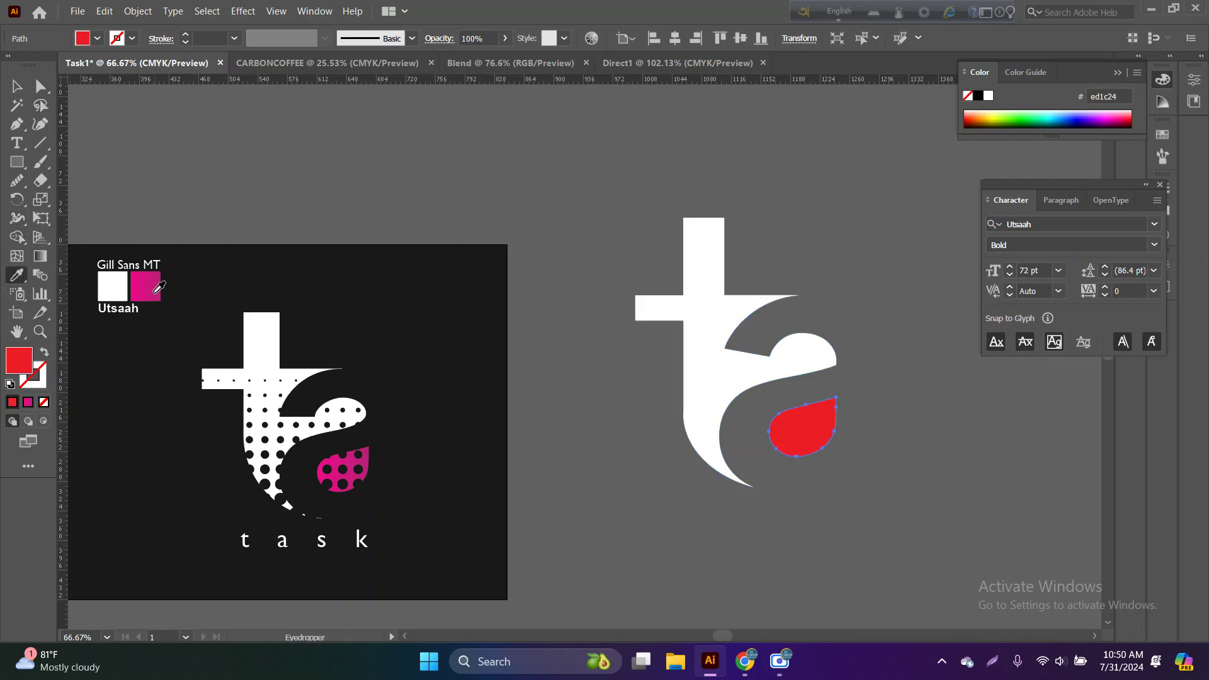
pyautogui.click(157, 288)
pyautogui.click(17, 85)
pyautogui.click(307, 165)
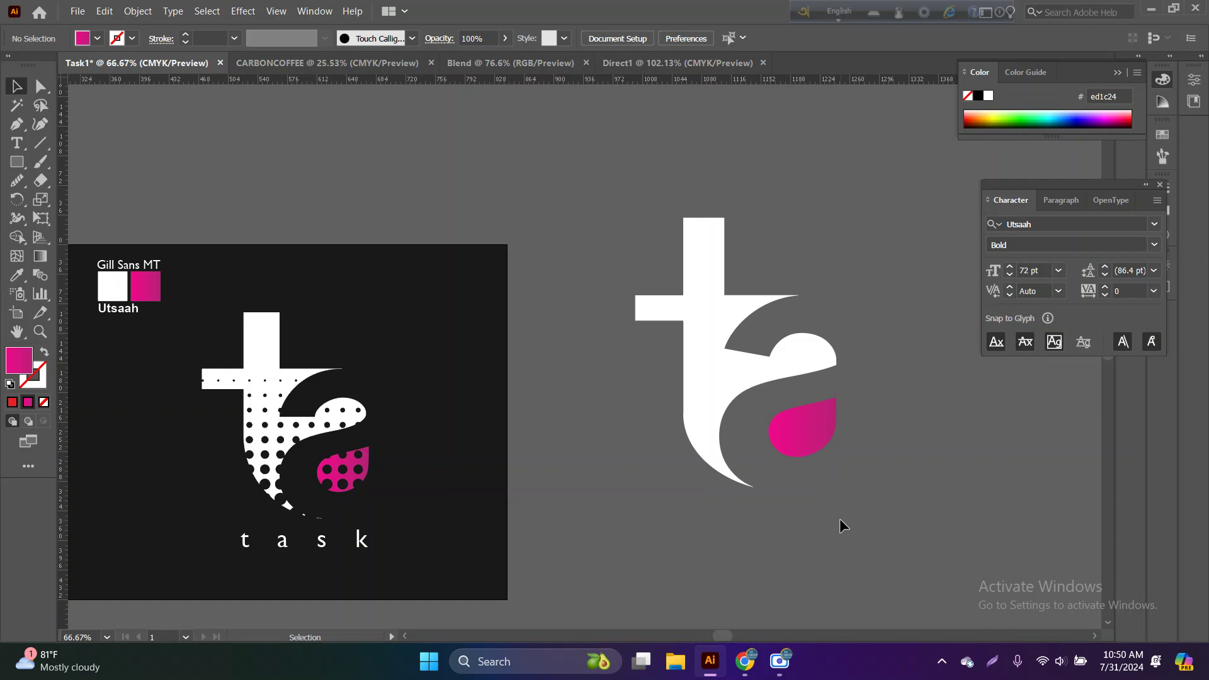
# - Draw a small white-filled circle on empty canvas right of the logo
pyautogui.moveTo(900, 461); pyautogui.dragTo(622, 427)
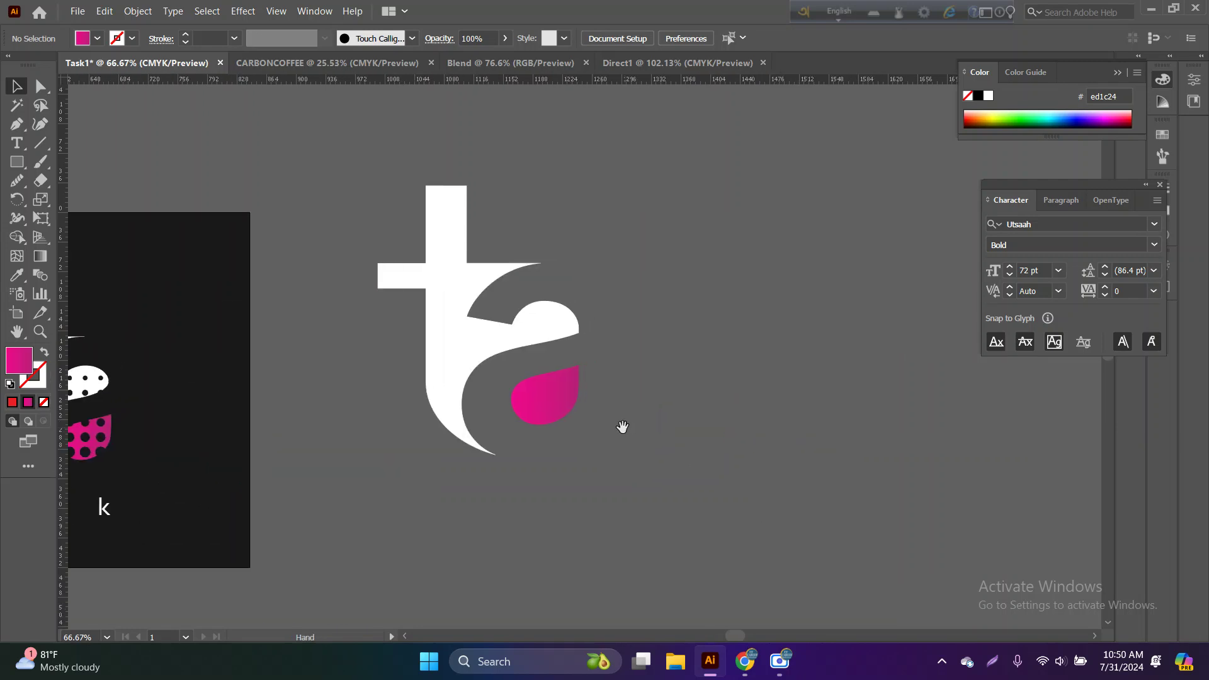
pyautogui.moveTo(17, 162); pyautogui.dragTo(63, 200)
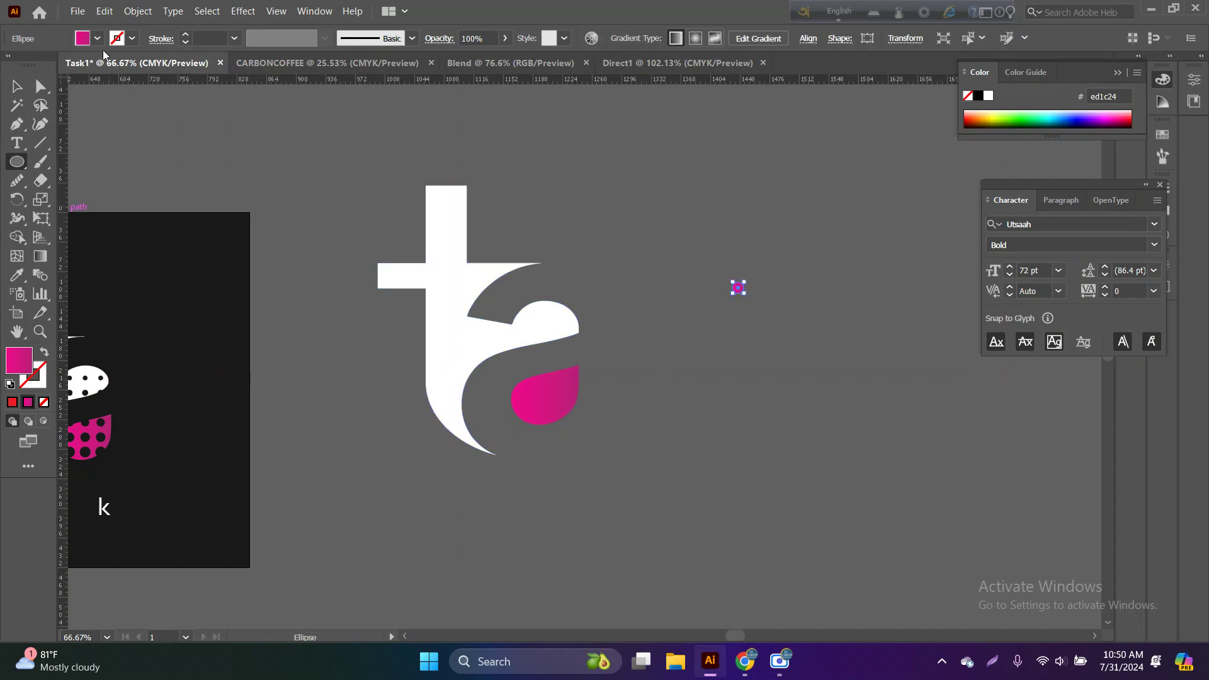
pyautogui.click(98, 38)
pyautogui.click(33, 66)
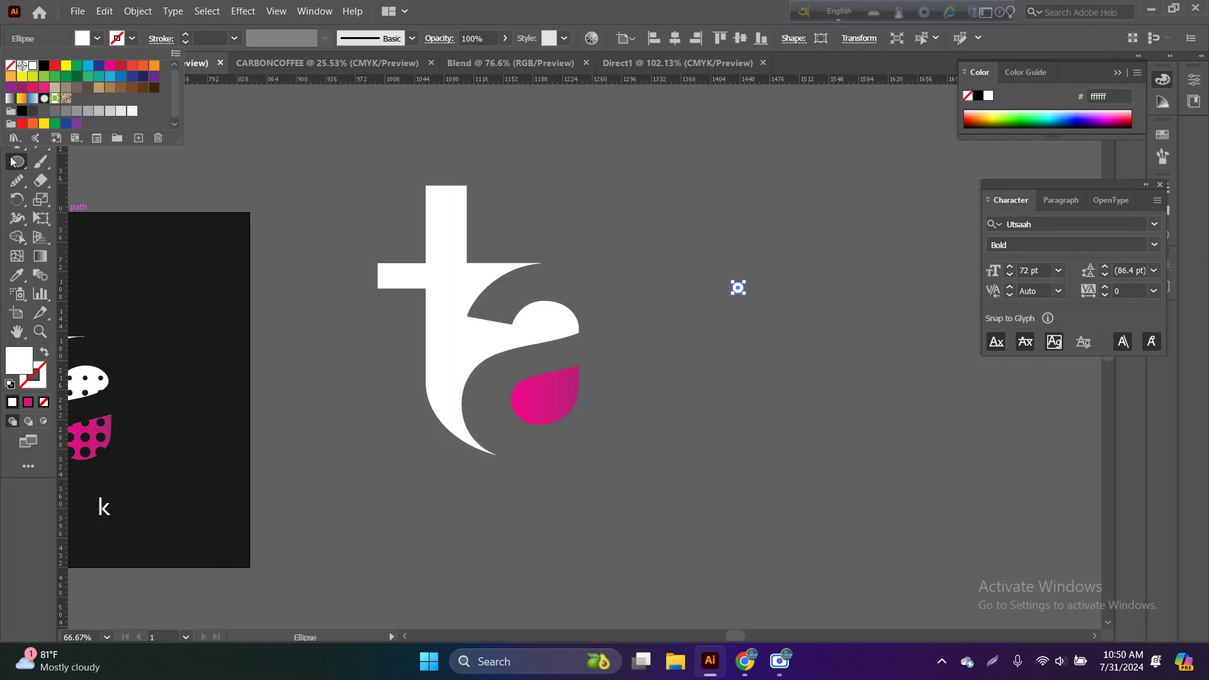
pyautogui.press('Escape')
pyautogui.press('v')
# - Duplicate the circle straight below, enlarge the copy, and select both circles
pyautogui.moveTo(738, 288); pyautogui.dragTo(743, 364)
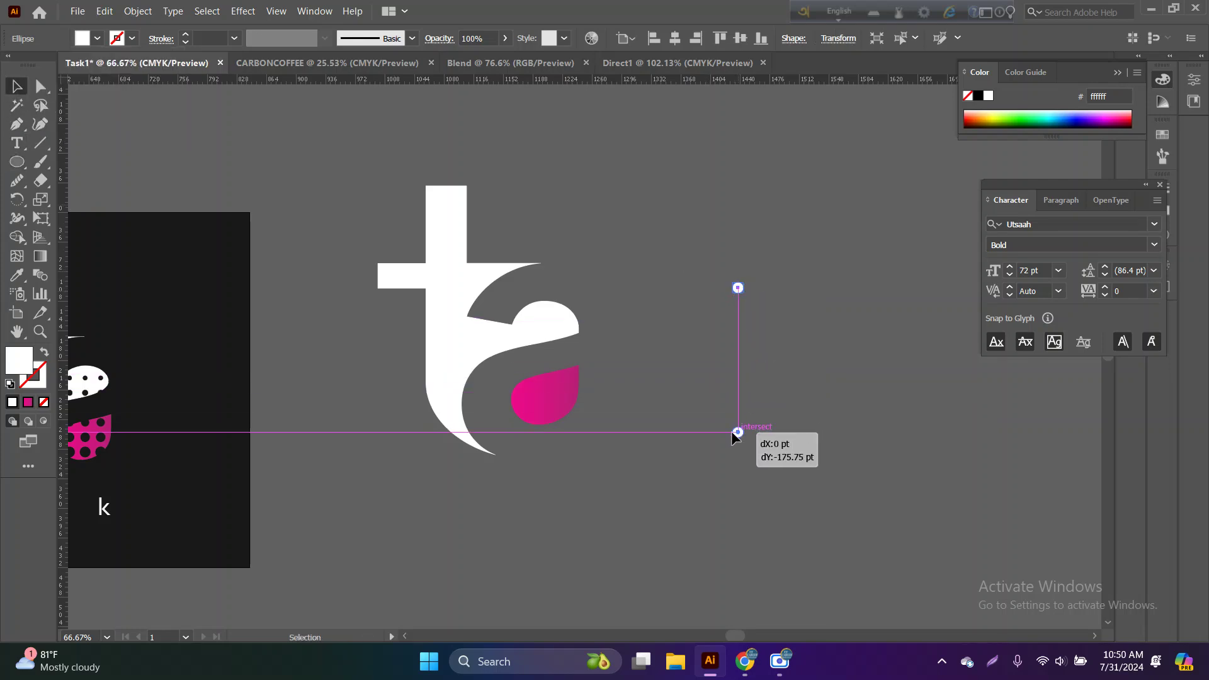
pyautogui.moveTo(741, 363)
pyautogui.mouseDown()
pyautogui.moveTo(744, 519)
pyautogui.moveTo(751, 502)
pyautogui.mouseUp()
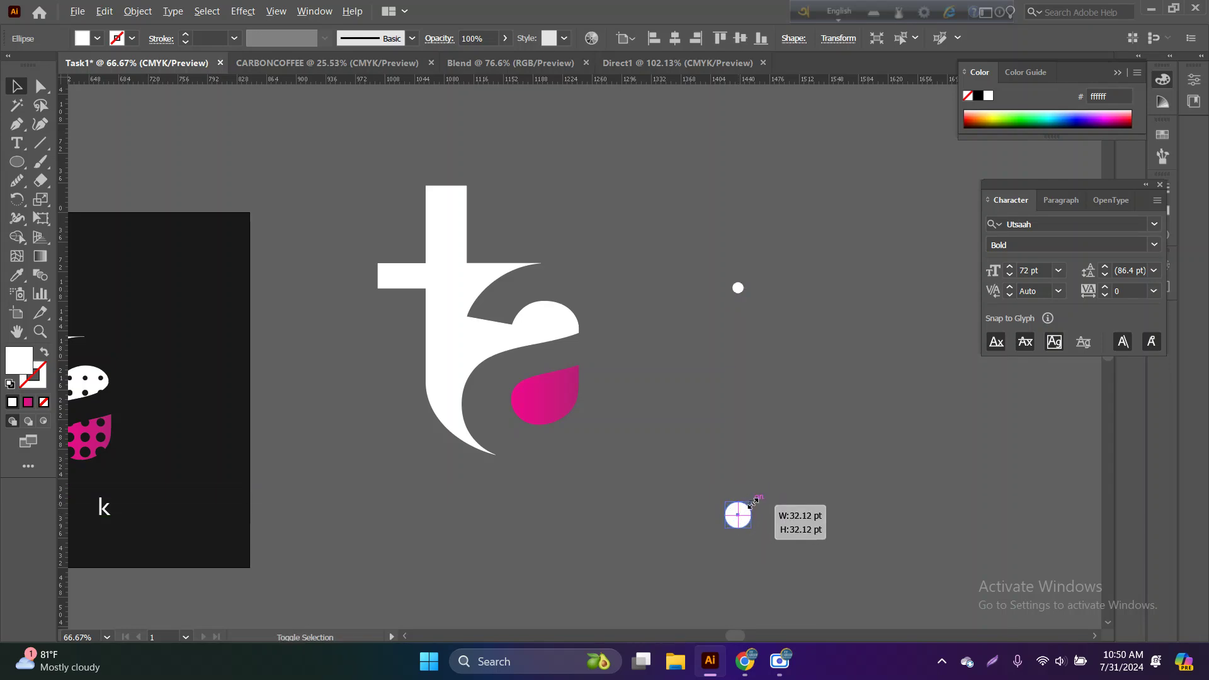
pyautogui.moveTo(693, 266); pyautogui.dragTo(808, 523)
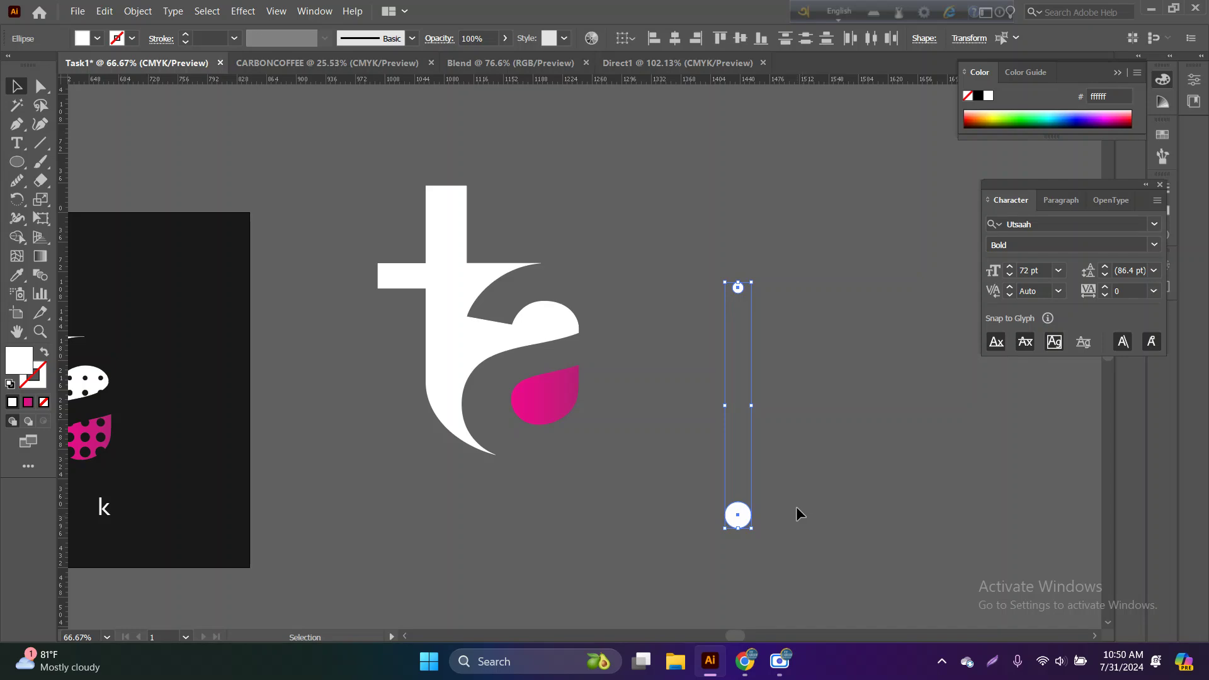
pyautogui.click(40, 275)
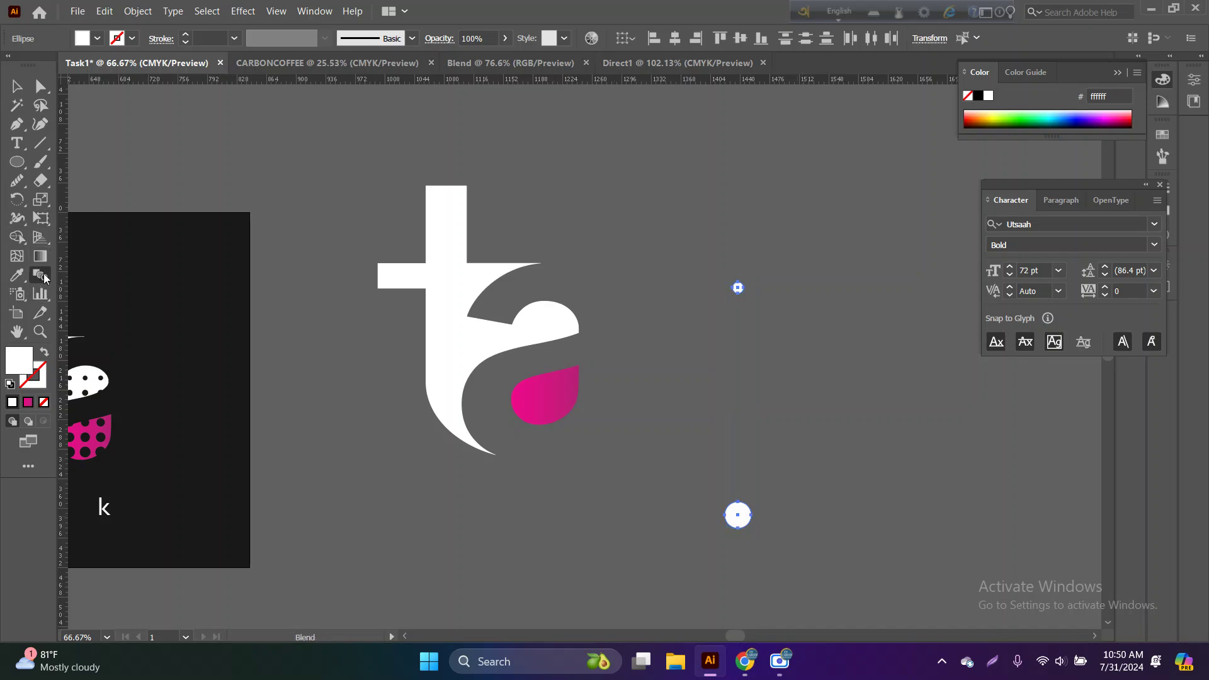
# - Blend the two circles into a dot column using 10 Specified Steps
pyautogui.doubleClick(40, 277)
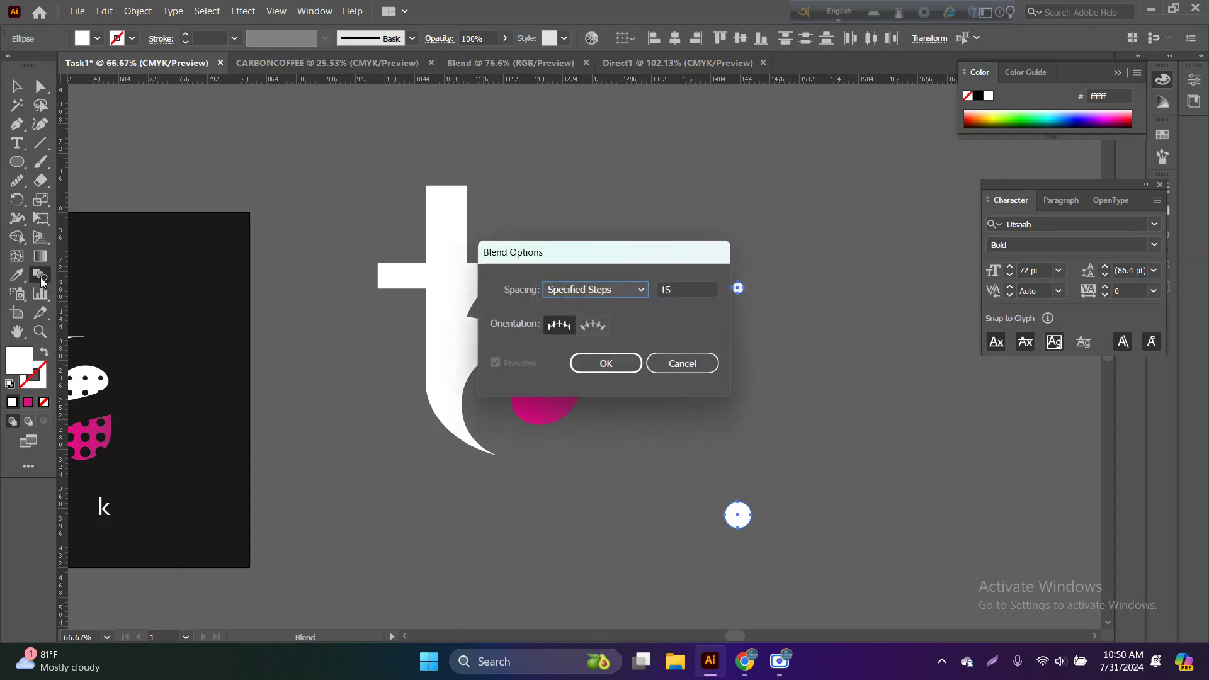
pyautogui.click(595, 289)
pyautogui.click(612, 321)
pyautogui.doubleClick(666, 289)
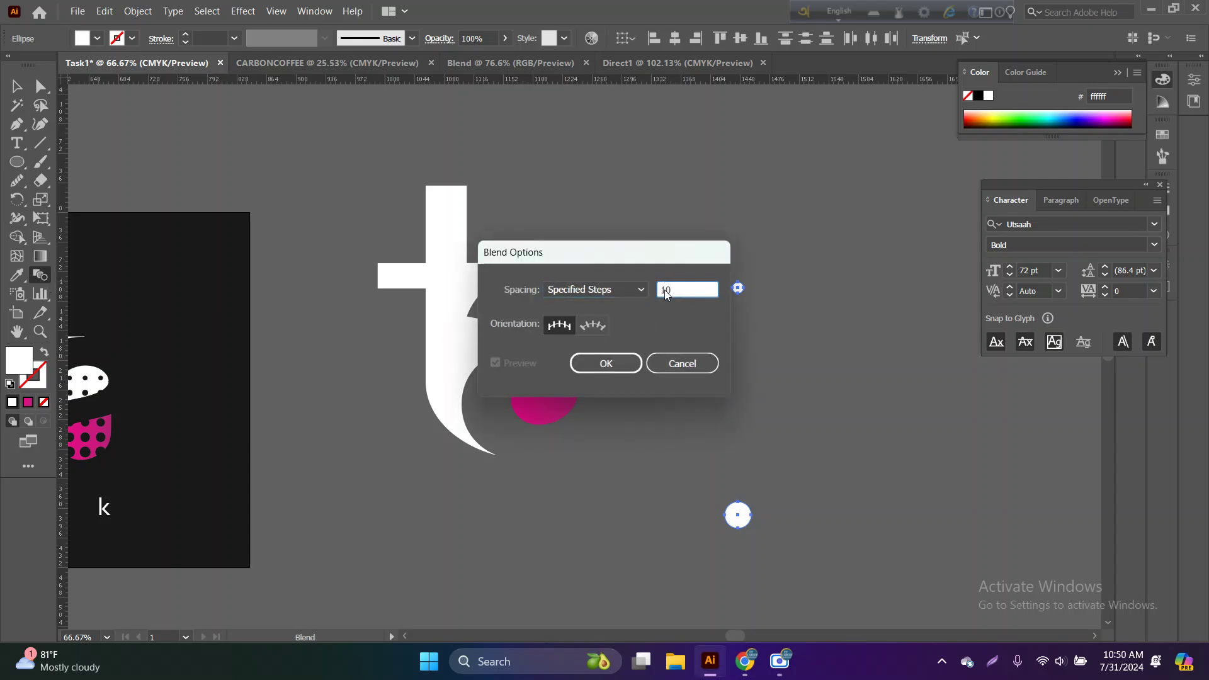
pyautogui.press('Return')
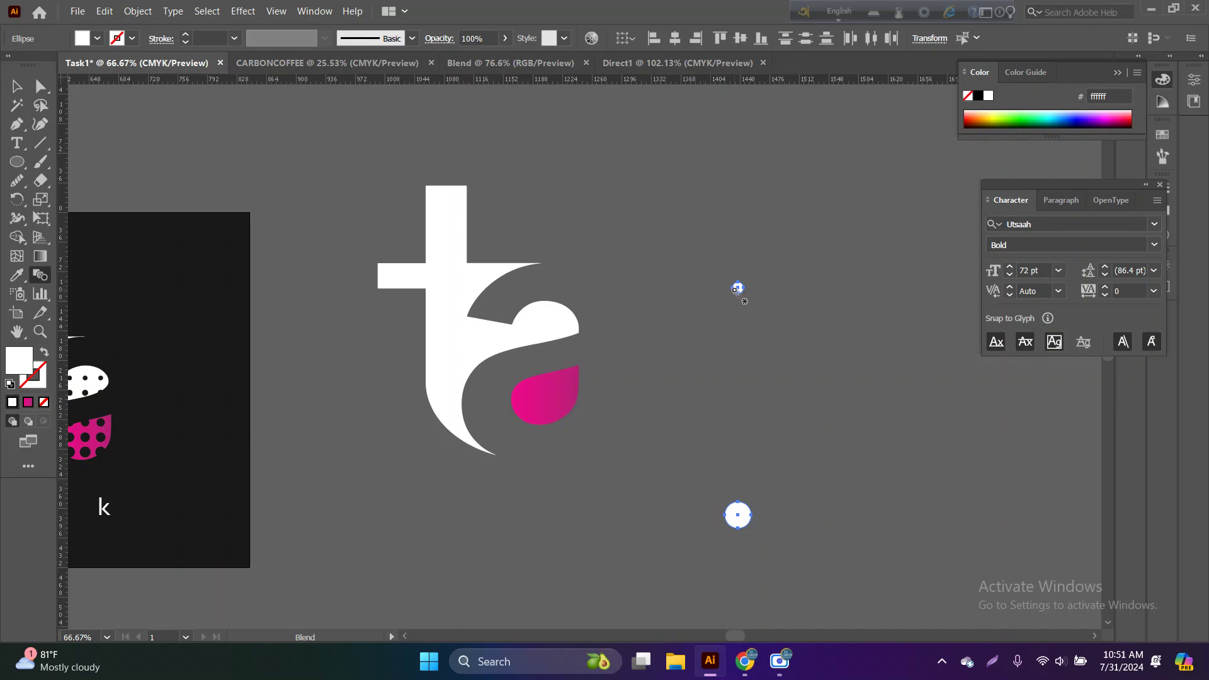
pyautogui.click(739, 516)
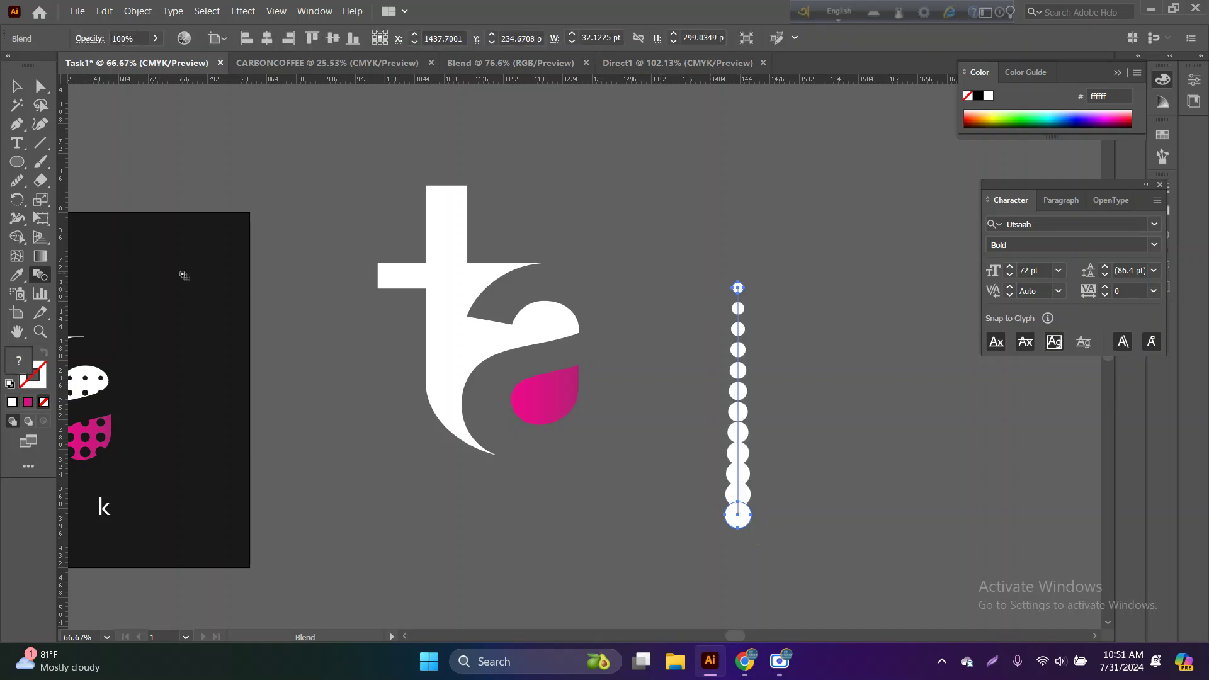
# - Copy the dot column to the right and repeat it with Ctrl+D into more columns
pyautogui.click(17, 86)
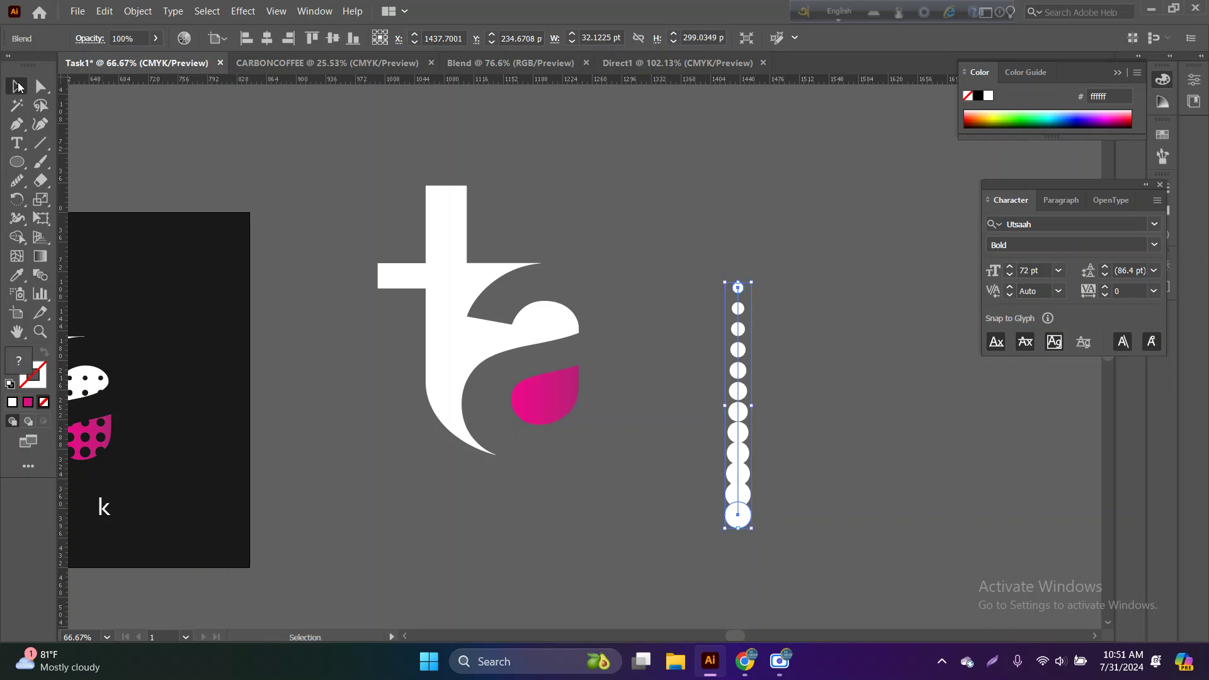
pyautogui.click(567, 459)
pyautogui.moveTo(743, 500); pyautogui.dragTo(766, 495)
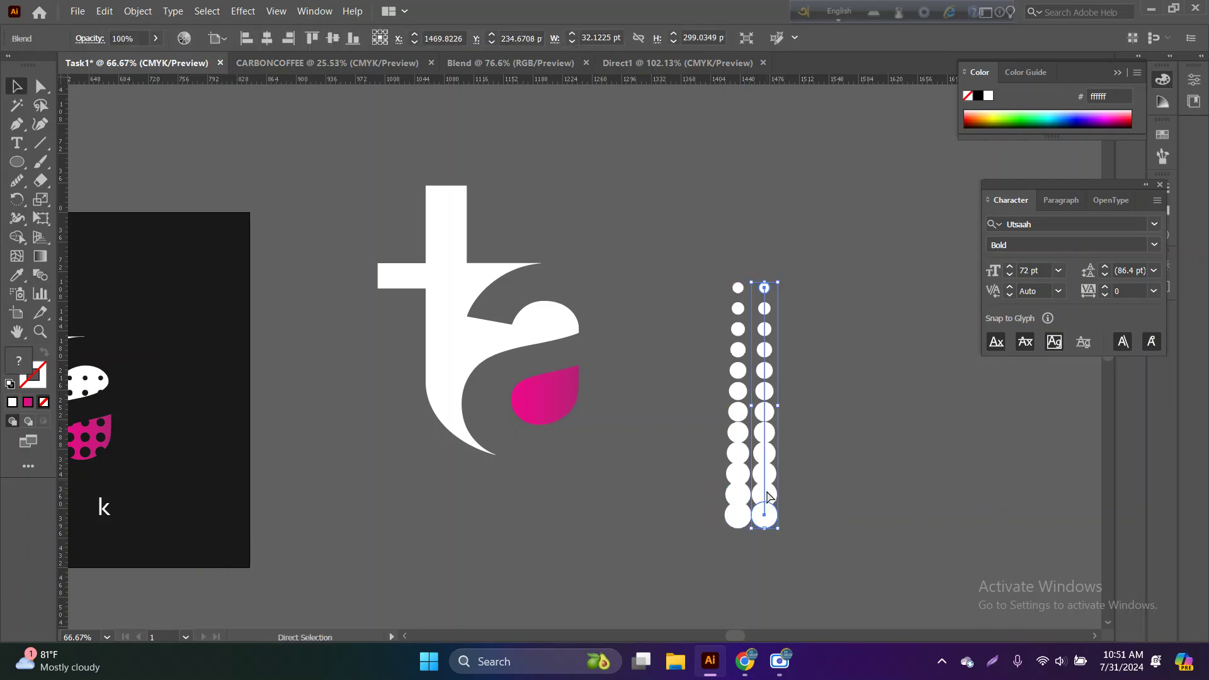
pyautogui.hotkey('ctrl', 'd')
pyautogui.hotkey('ctrl', 'd')
pyautogui.hotkey('ctrl', 'd')
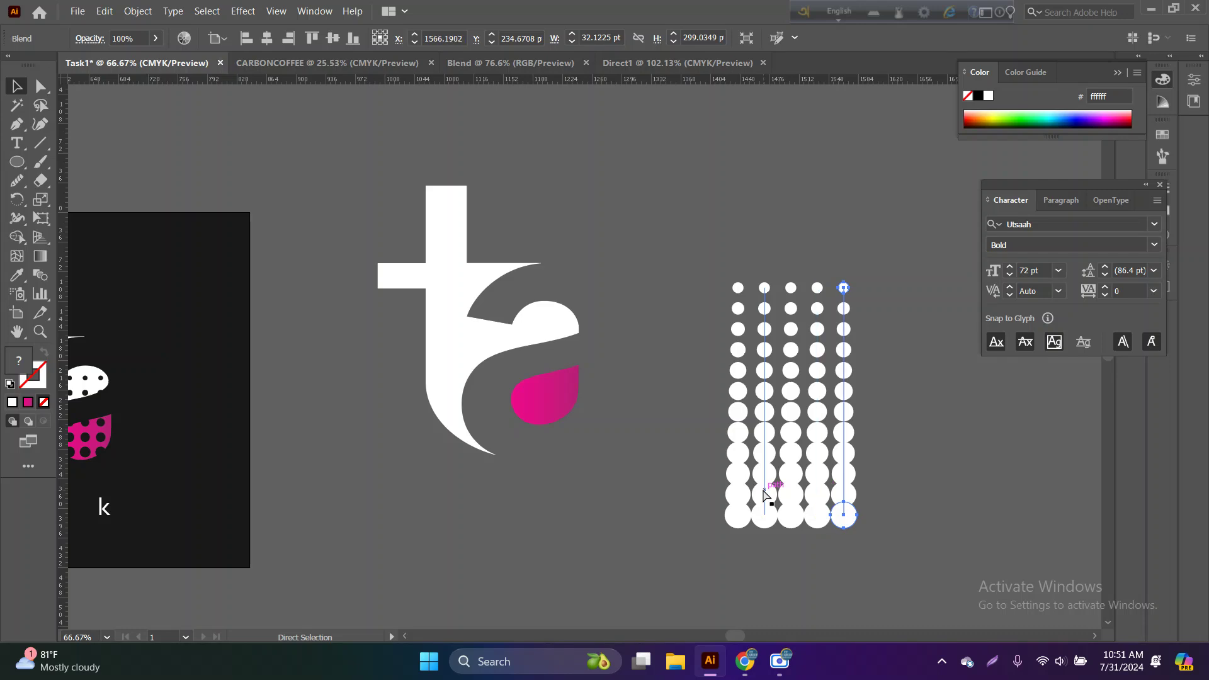
pyautogui.hotkey('ctrl', 'd')
pyautogui.hotkey('ctrl', 'd')
# - Select all dot columns and expand the blends into separate circles via Object > Expand
pyautogui.moveTo(708, 474); pyautogui.dragTo(931, 565)
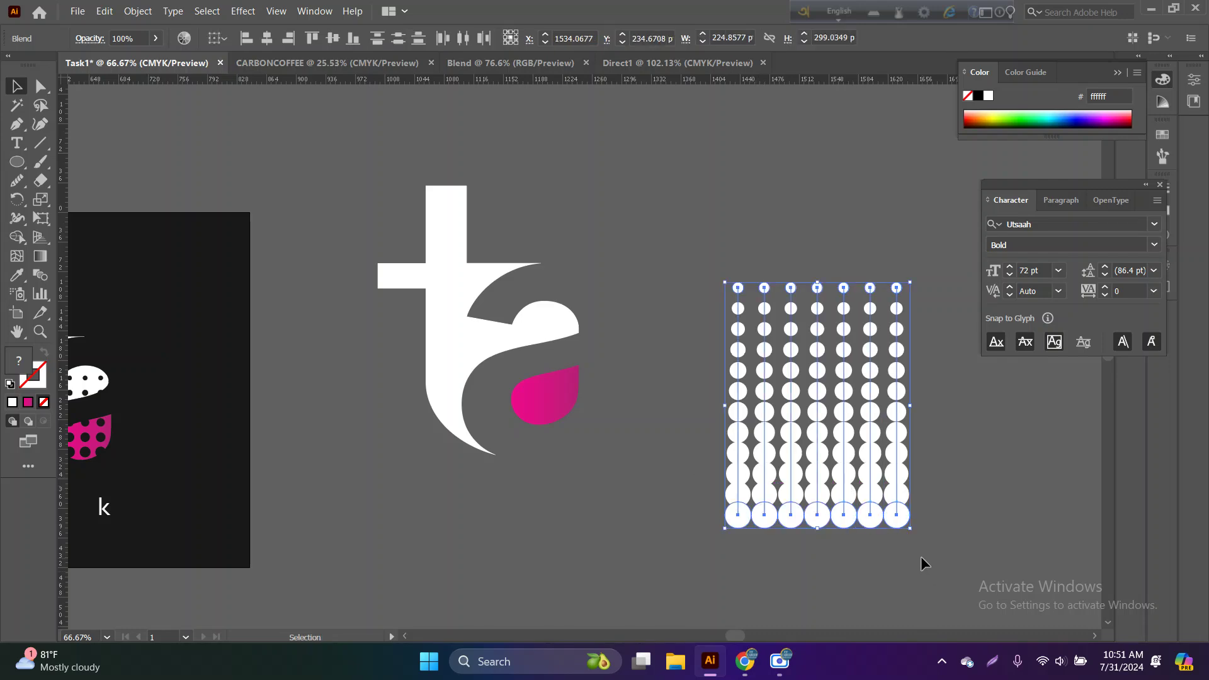
pyautogui.click(137, 10)
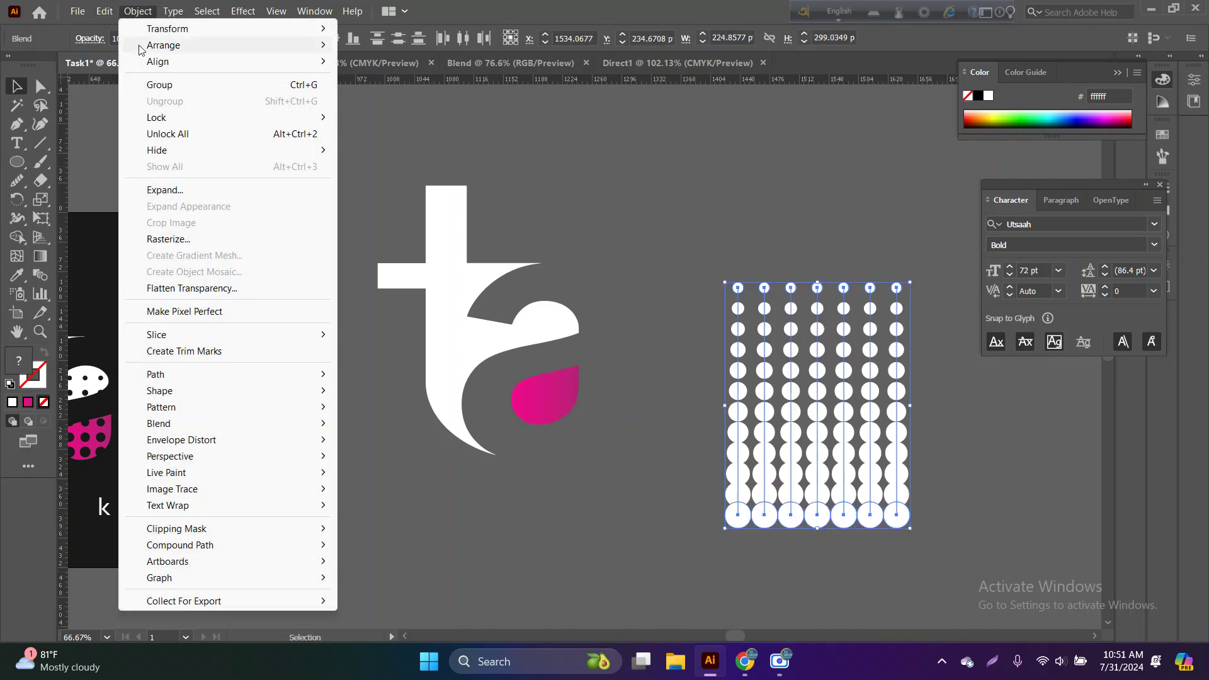
pyautogui.click(151, 190)
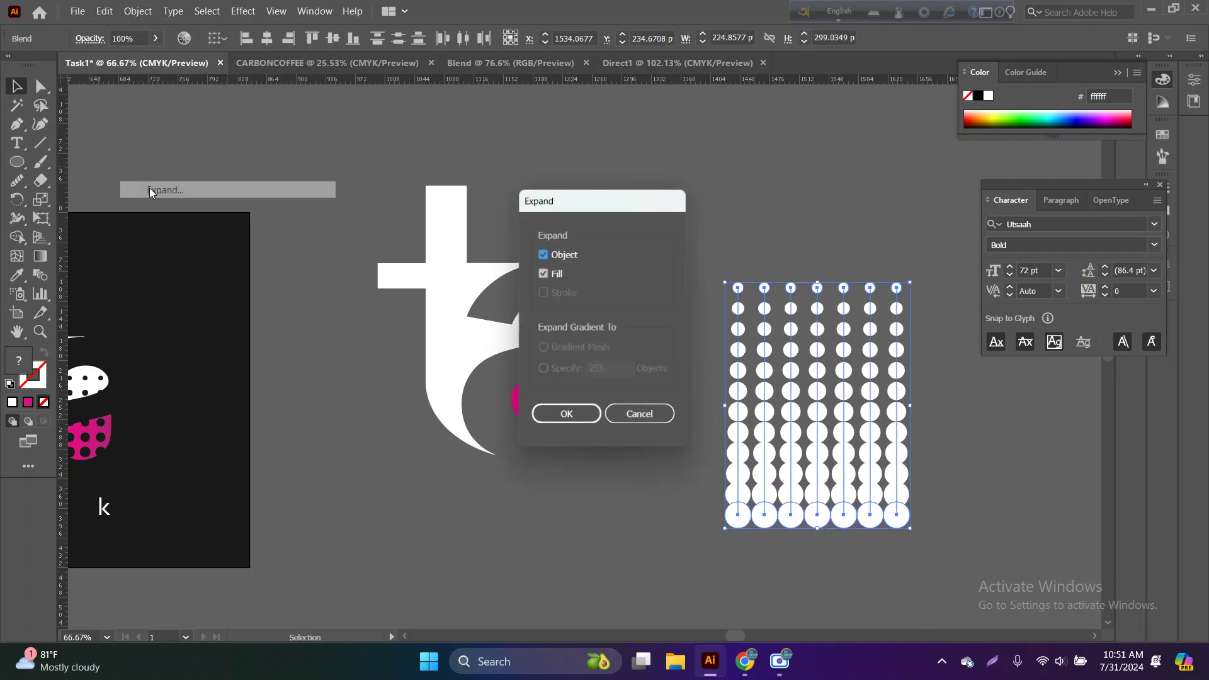
pyautogui.click(574, 418)
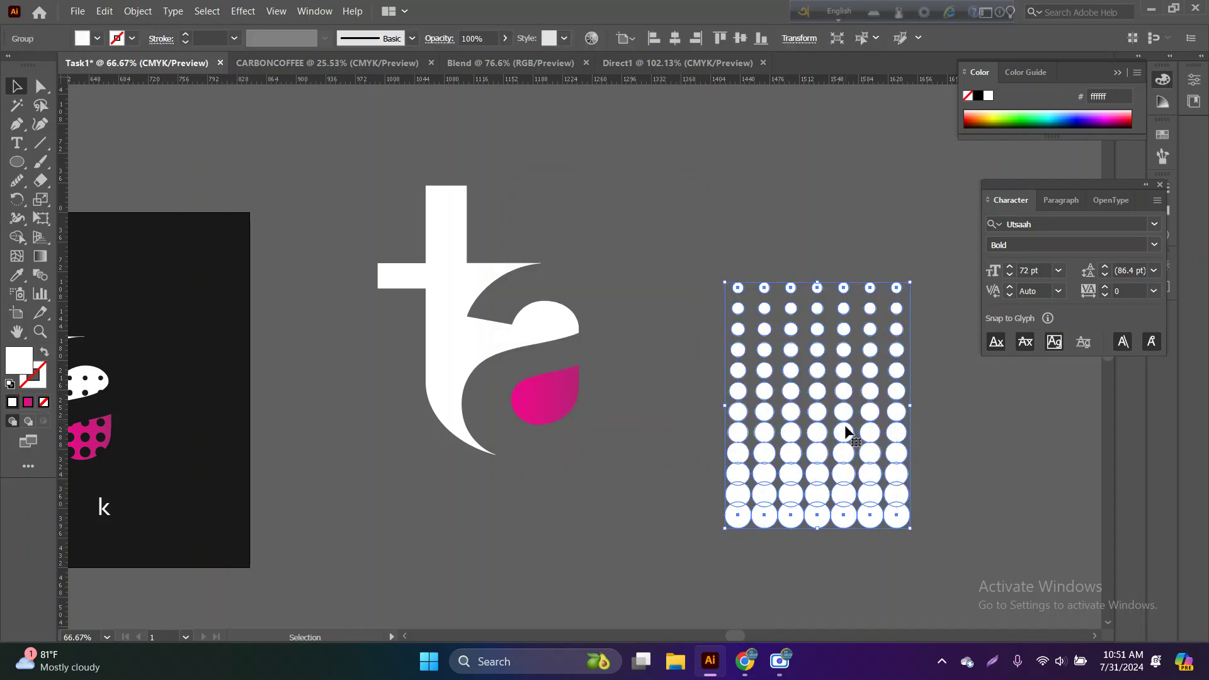
# - Place a black-filled copy of the dot grid over the 'ta' logo
pyautogui.moveTo(848, 439); pyautogui.dragTo(503, 422)
pyautogui.click(98, 38)
pyautogui.click(44, 65)
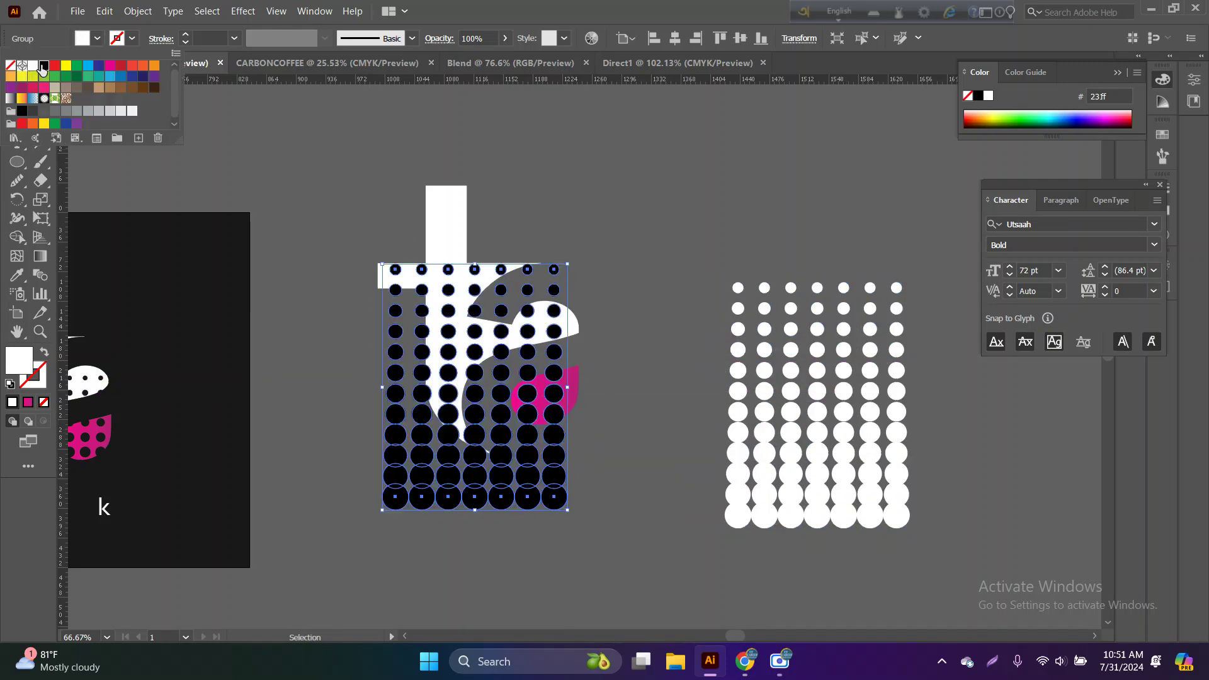
pyautogui.click(626, 326)
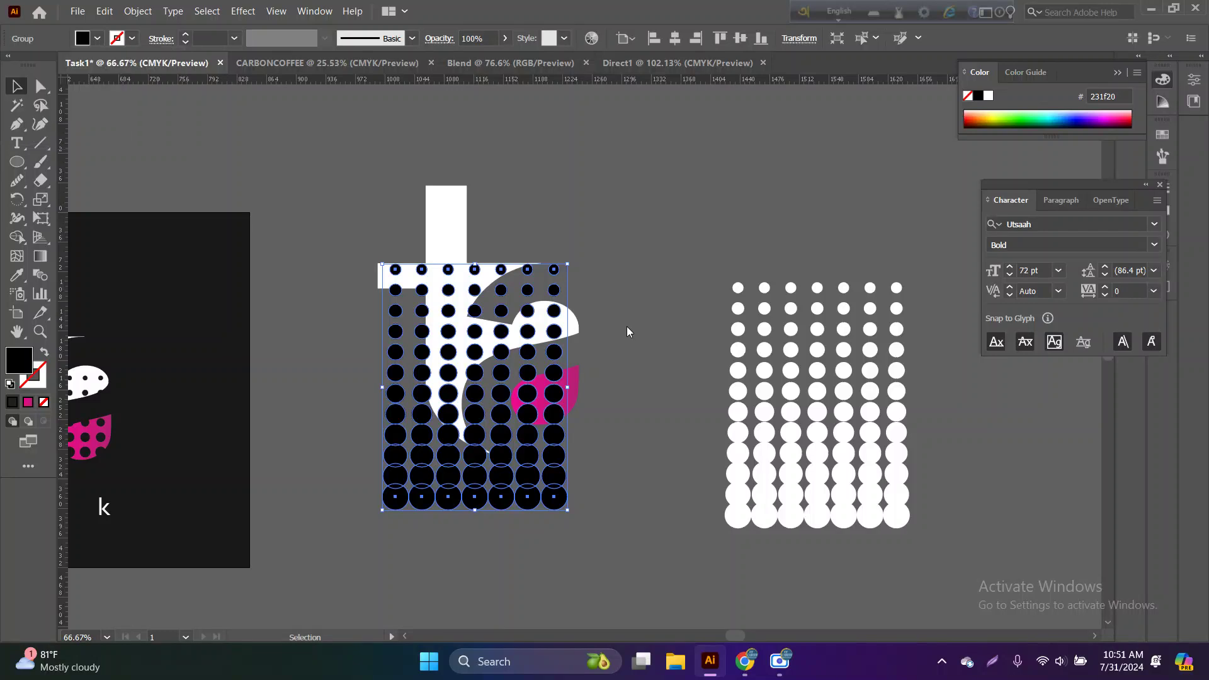
pyautogui.click(546, 374)
pyautogui.moveTo(546, 374); pyautogui.dragTo(540, 386)
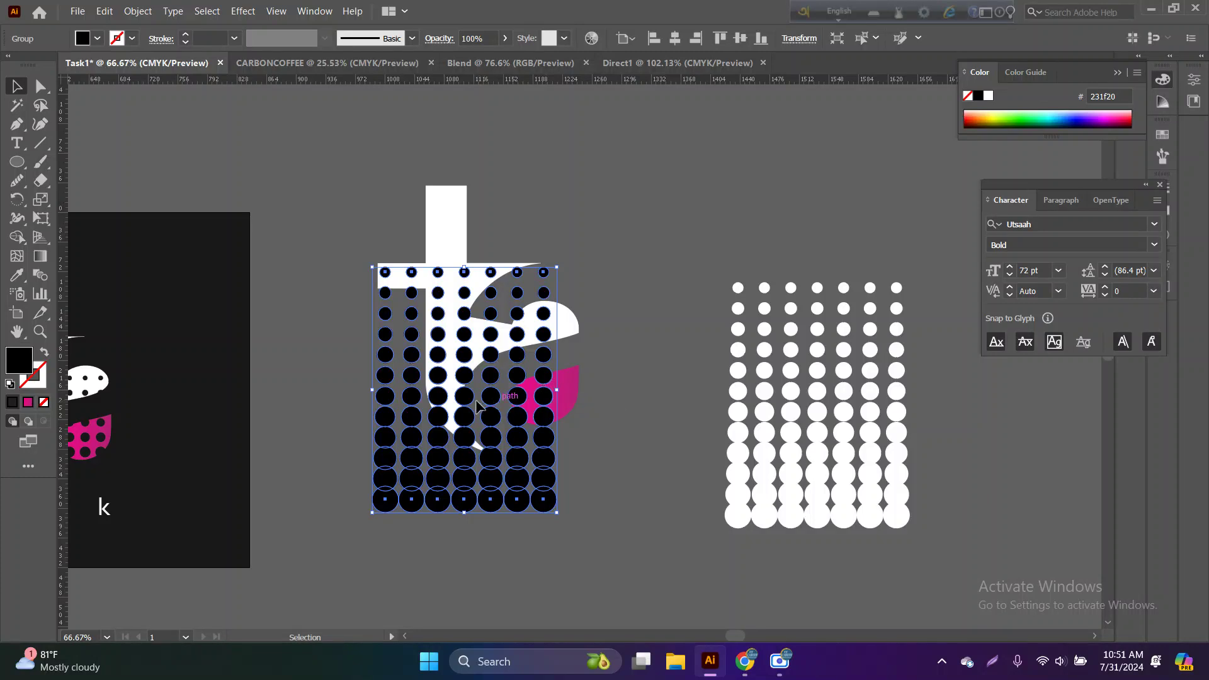
# - Copy the black grid level to its right, then select both grids with the white shape
pyautogui.moveTo(467, 404); pyautogui.dragTo(651, 406)
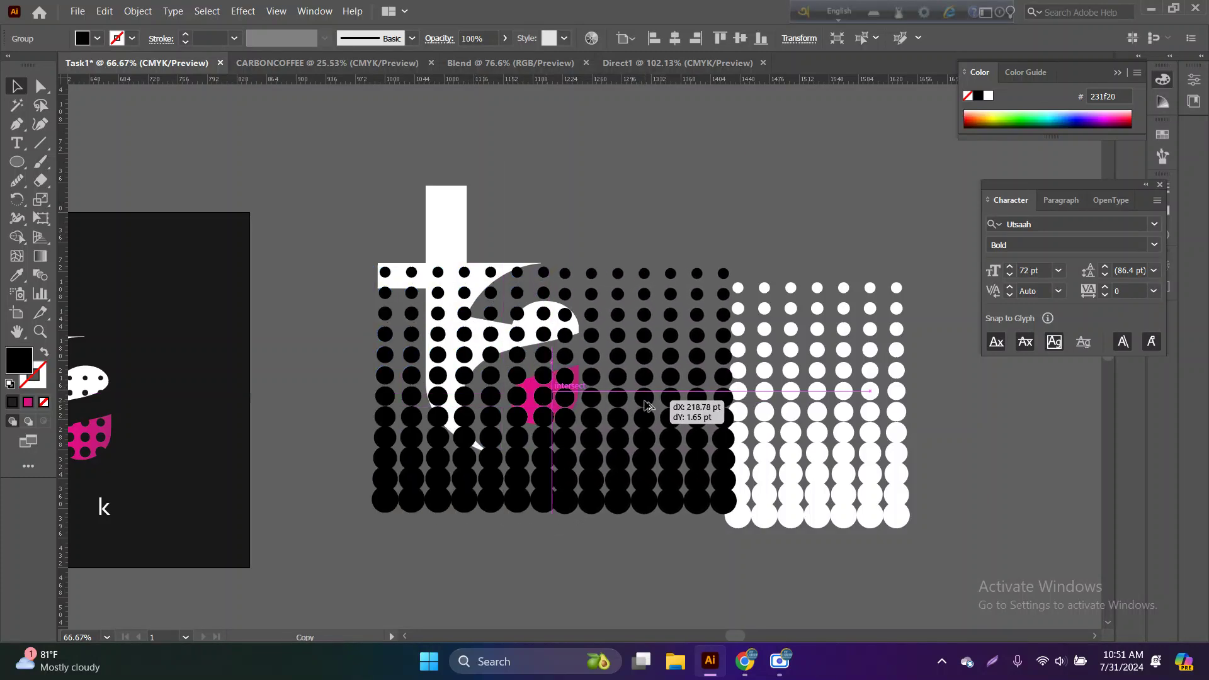
pyautogui.moveTo(652, 407); pyautogui.dragTo(653, 403)
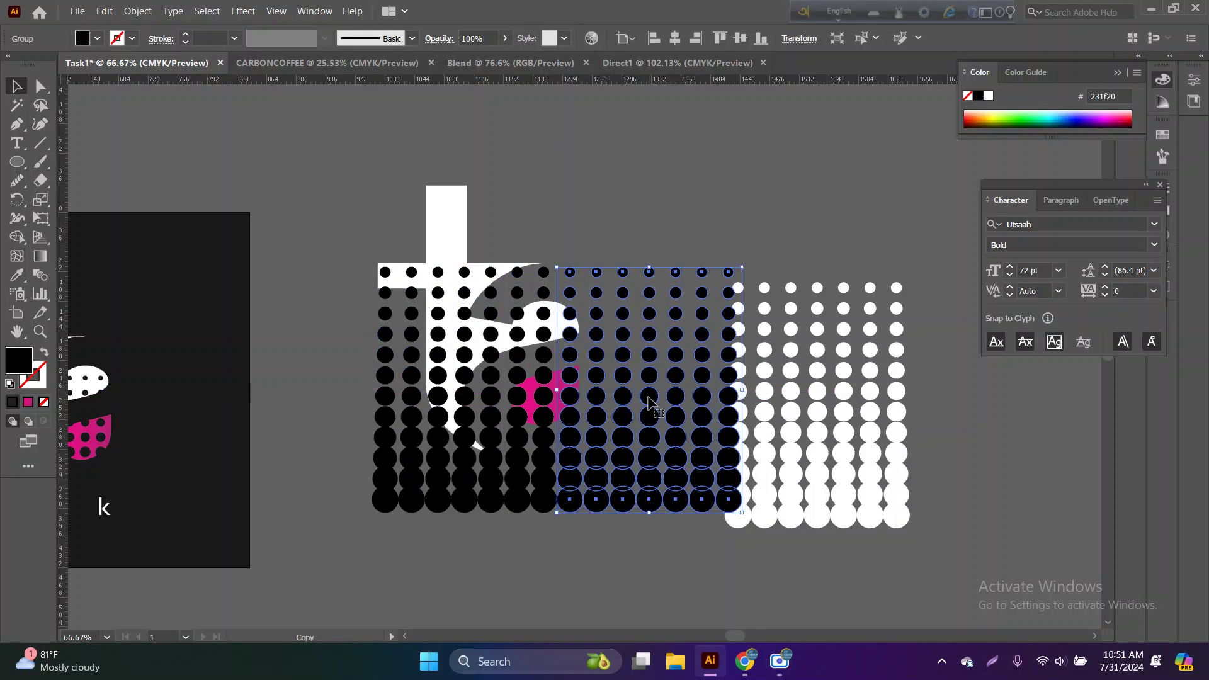
pyautogui.keyDown('shift'); pyautogui.click(541, 419); pyautogui.keyUp('shift')
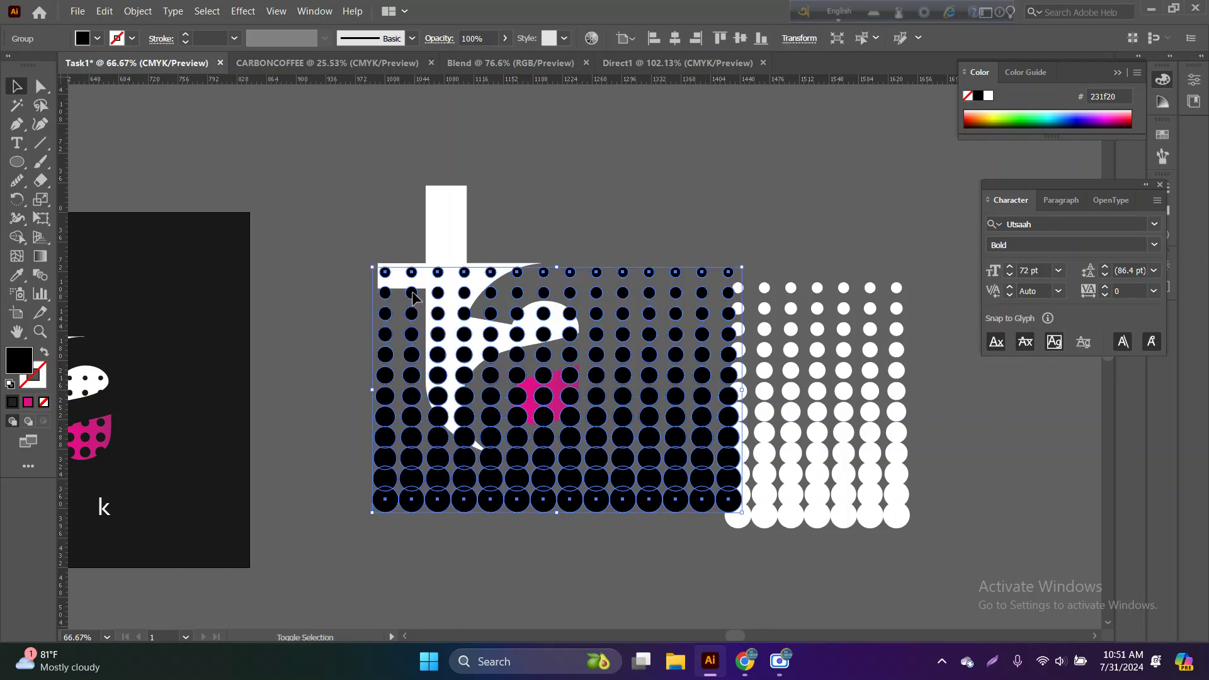
pyautogui.keyDown('shift'); pyautogui.click(444, 254); pyautogui.keyUp('shift')
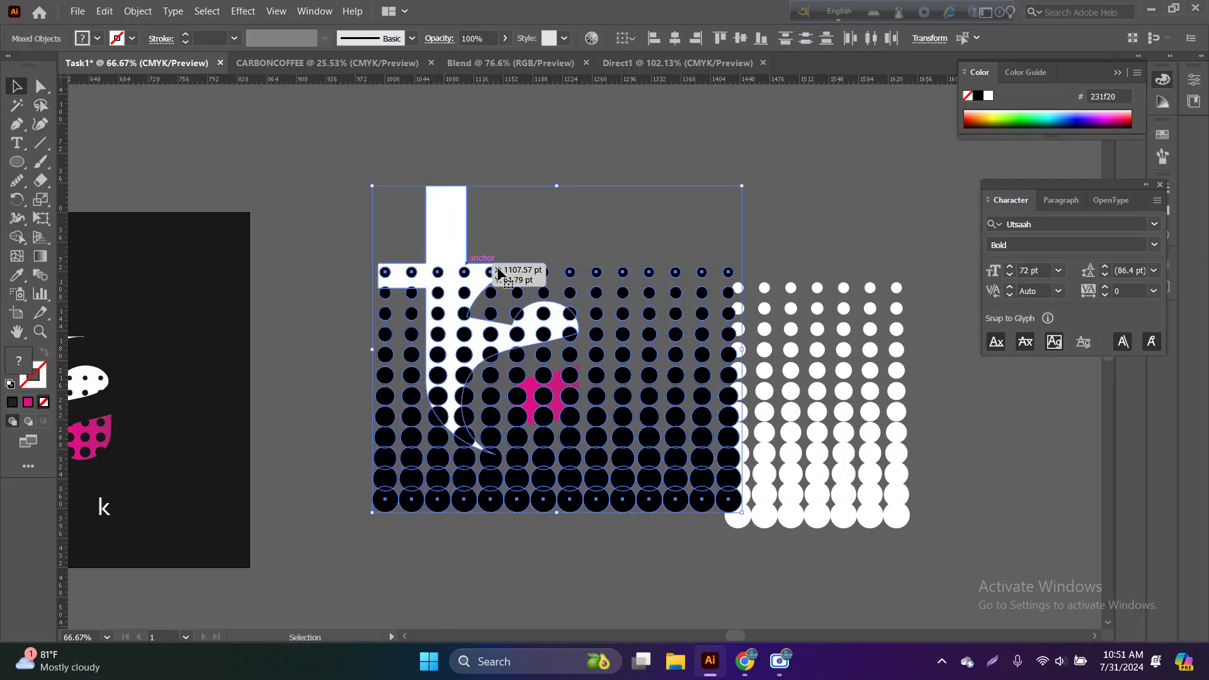
# - Punch the black dot grids out of the white 't' with Pathfinder Minus Front, then select the white dot grid
pyautogui.click(315, 11)
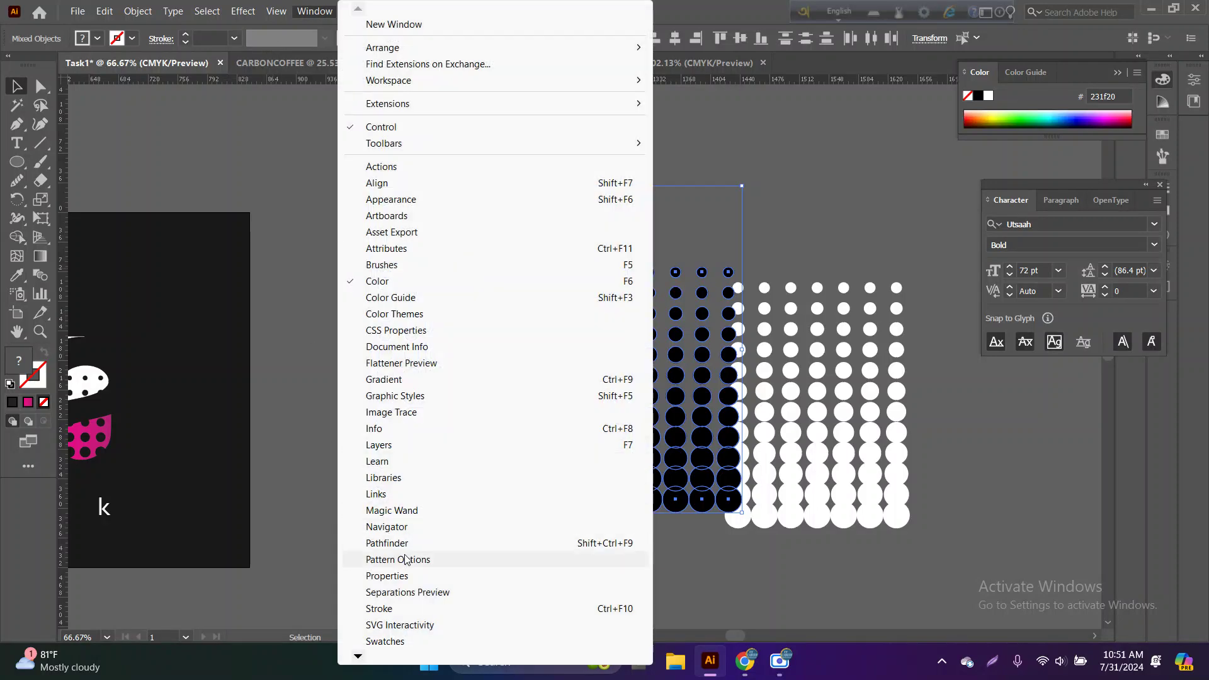
pyautogui.click(386, 543)
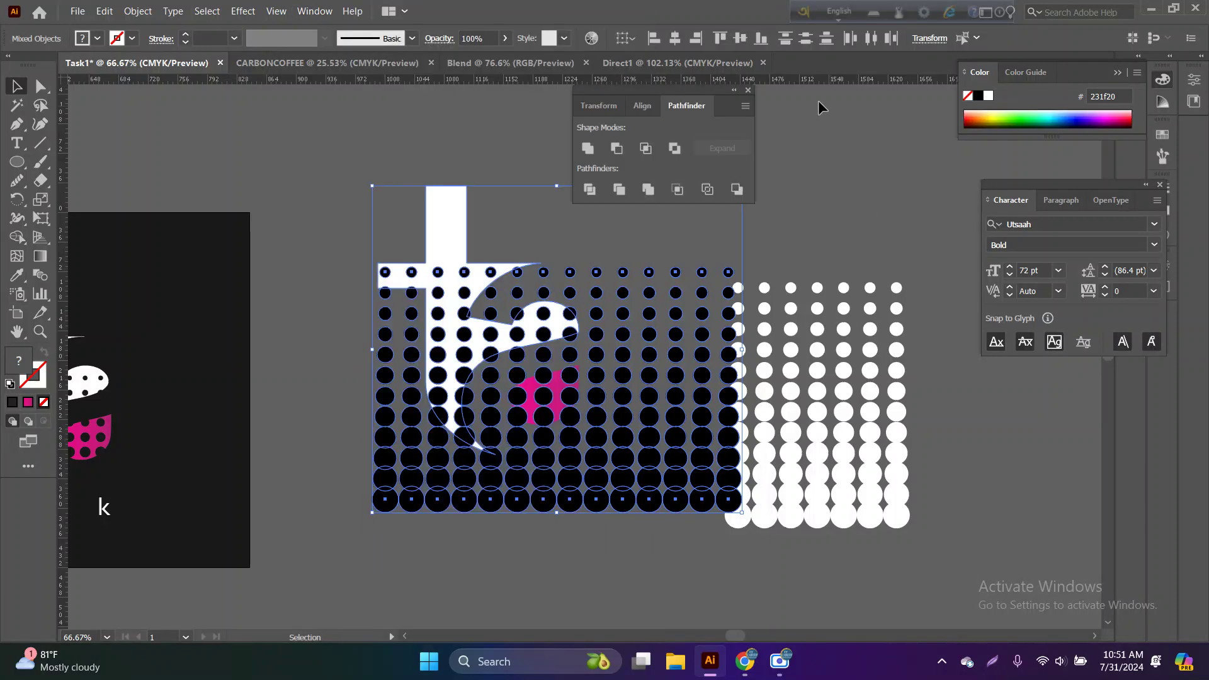
pyautogui.click(618, 149)
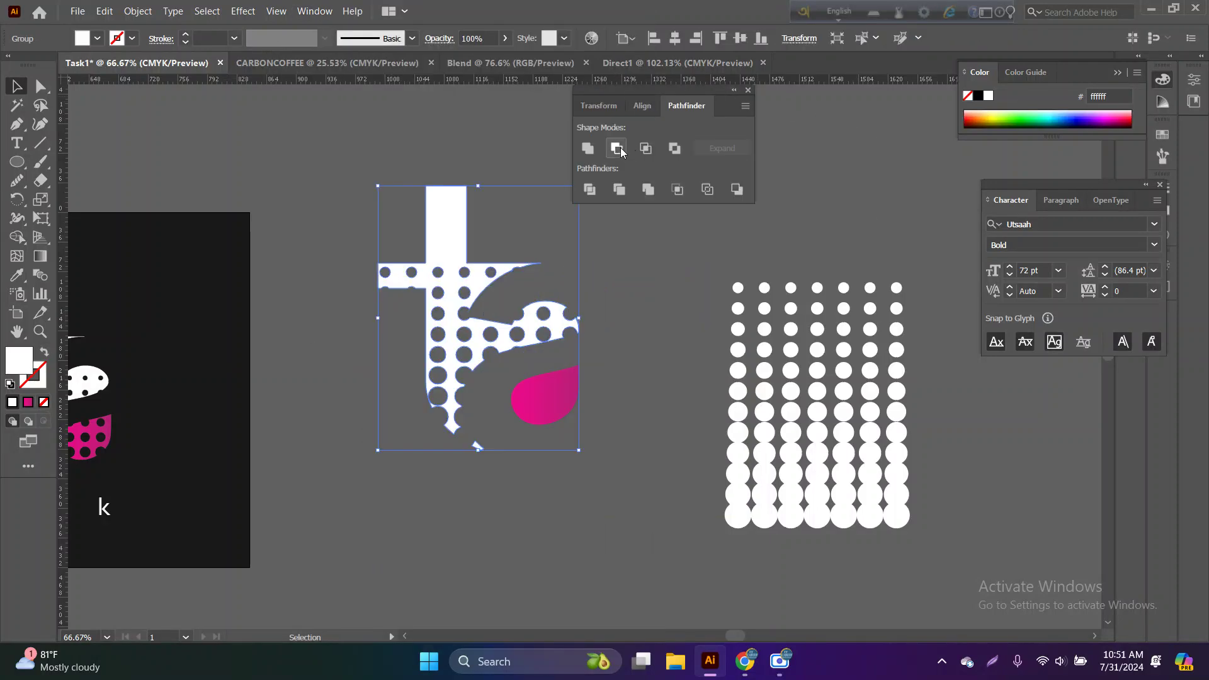
pyautogui.click(623, 337)
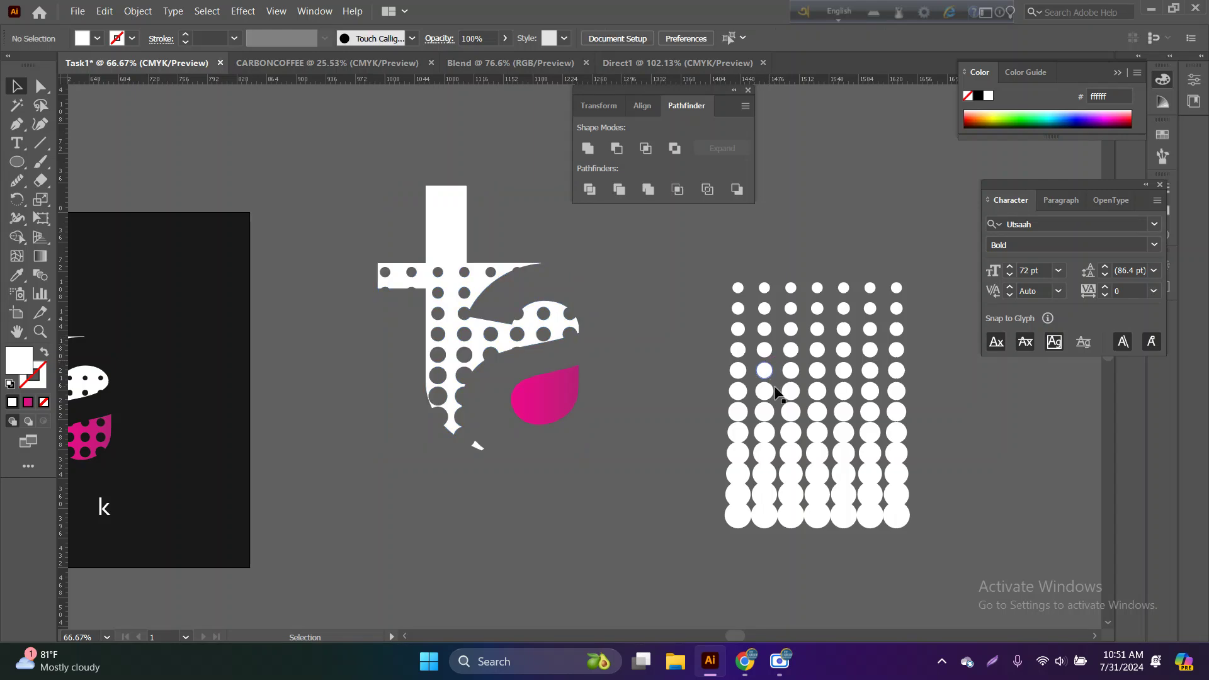
pyautogui.click(787, 396)
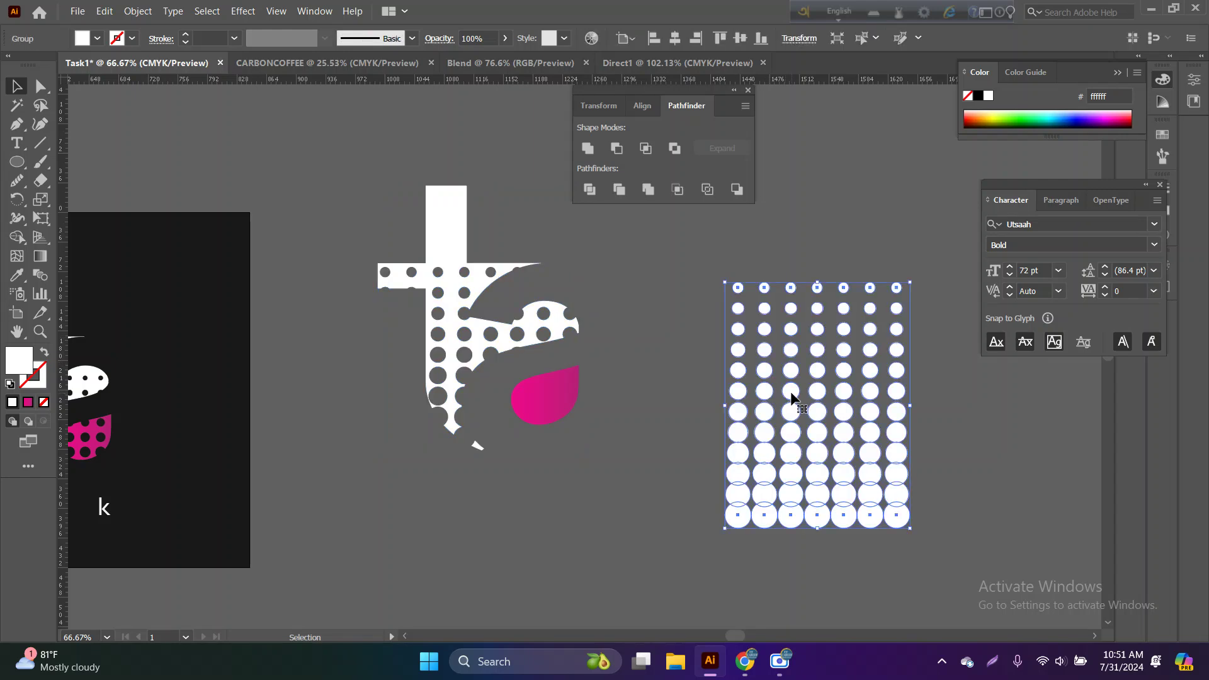
# - Position the white dot grid over the magenta drop, nudging it slightly left and down
pyautogui.press('a')
pyautogui.moveTo(786, 390); pyautogui.dragTo(542, 397)
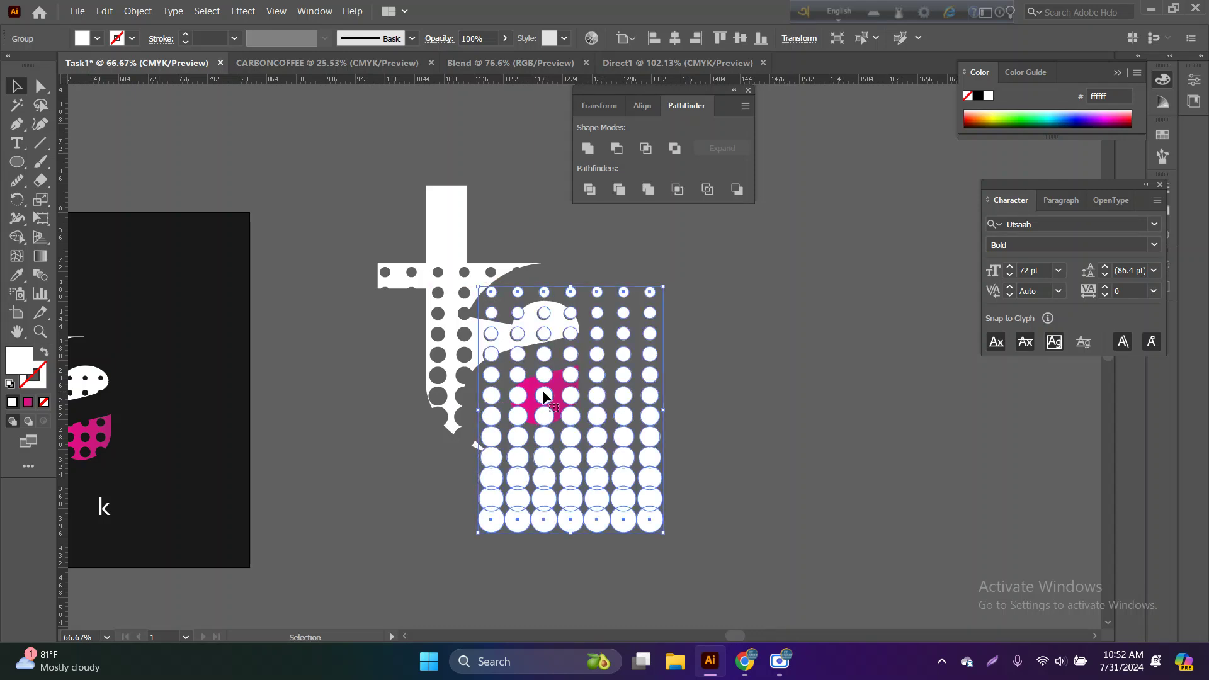
pyautogui.press('Left')
pyautogui.press('Down')
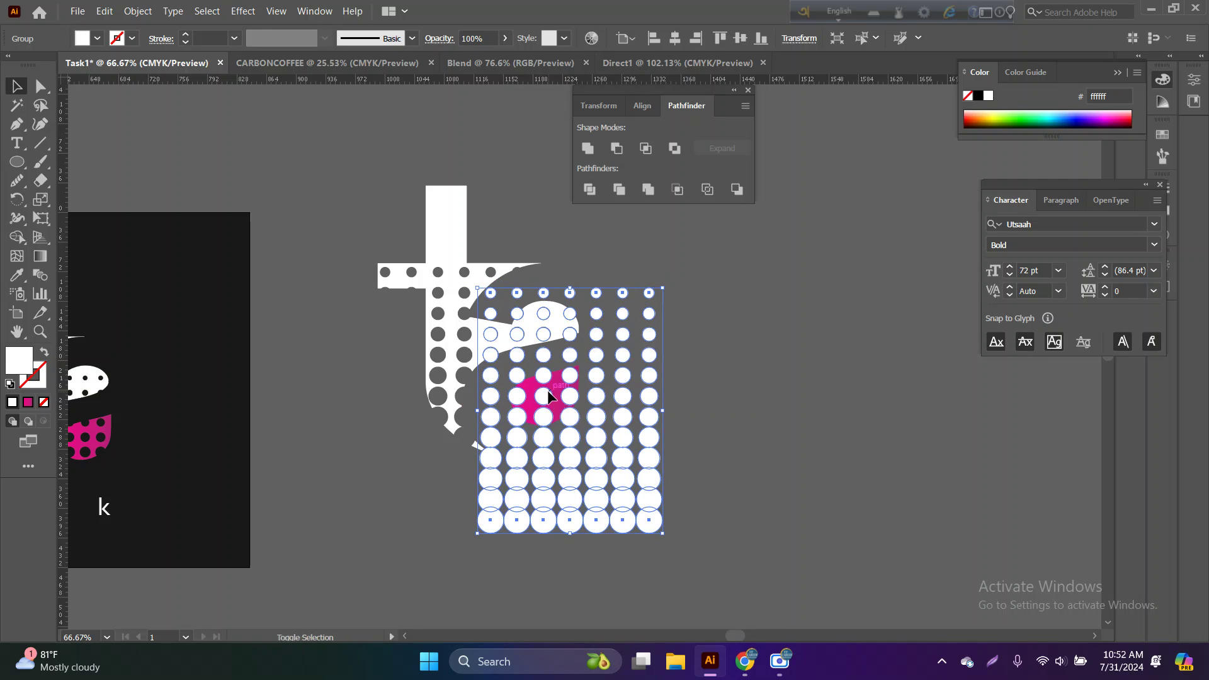
# - Subtract the dot grid from the magenta drop and group it with the white shape
pyautogui.keyDown('shift'); pyautogui.click(548, 397); pyautogui.keyUp('shift')
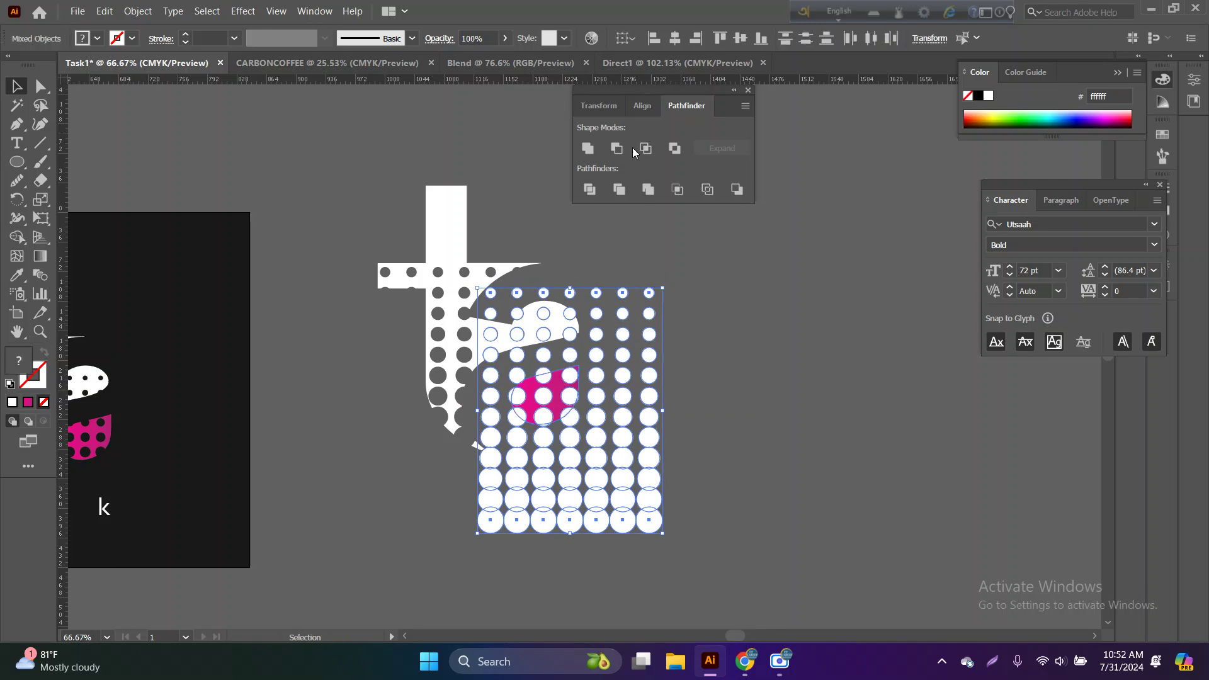
pyautogui.click(616, 149)
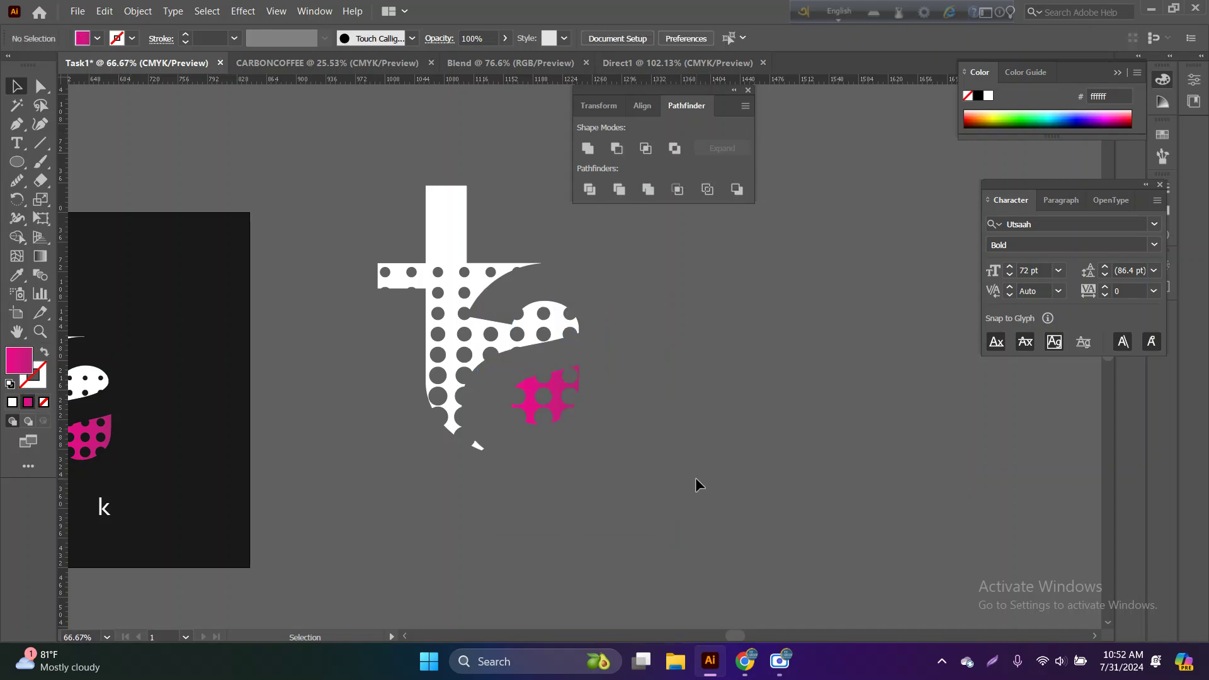
pyautogui.moveTo(695, 477); pyautogui.dragTo(349, 156)
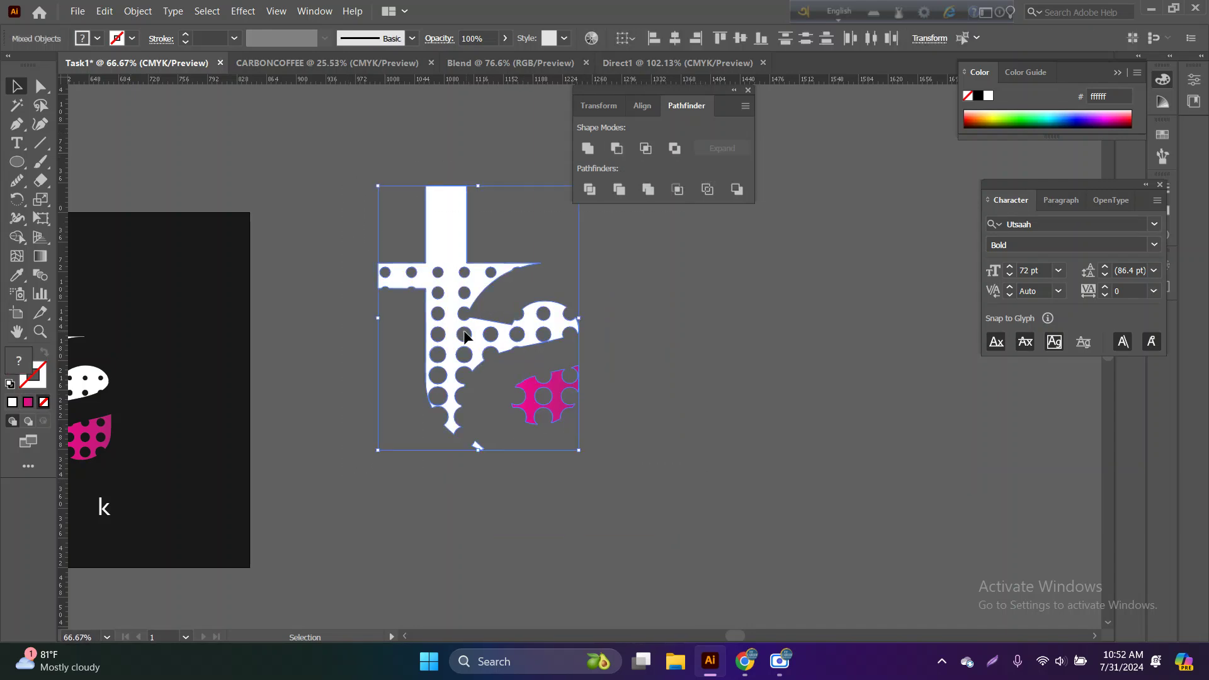
pyautogui.hotkey('ctrl', 'g')
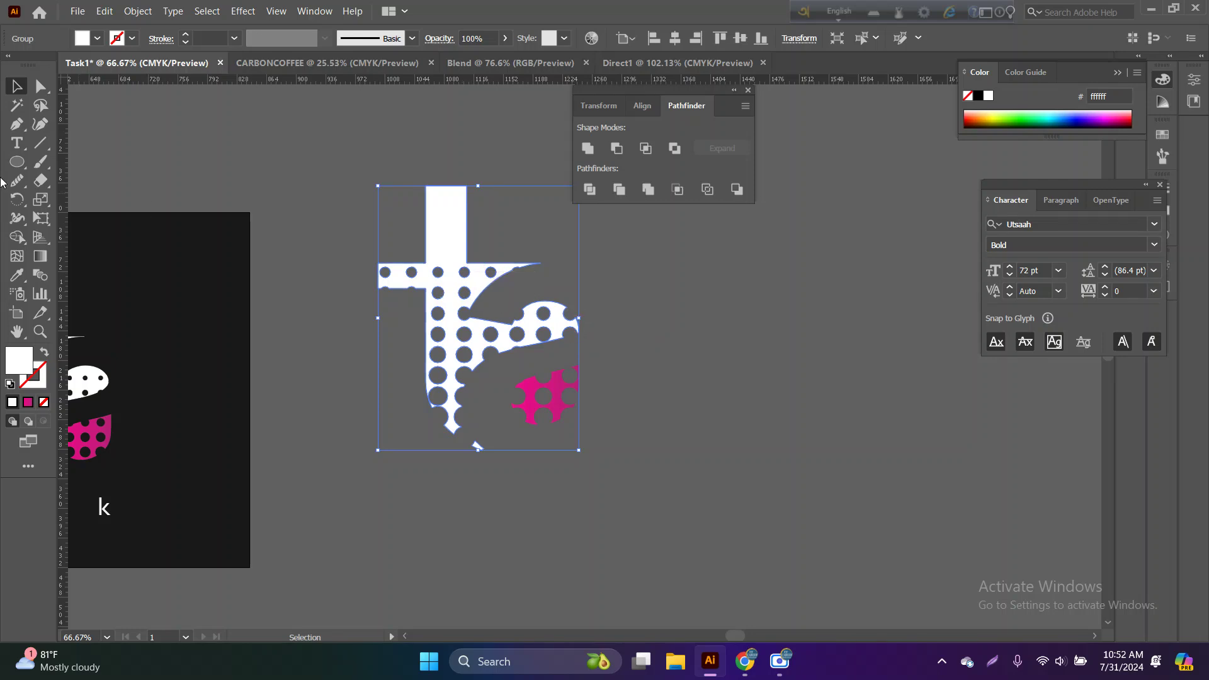
# - Draw a large black-filled square around the logo and send it behind the logo
pyautogui.moveTo(14, 165); pyautogui.dragTo(82, 160)
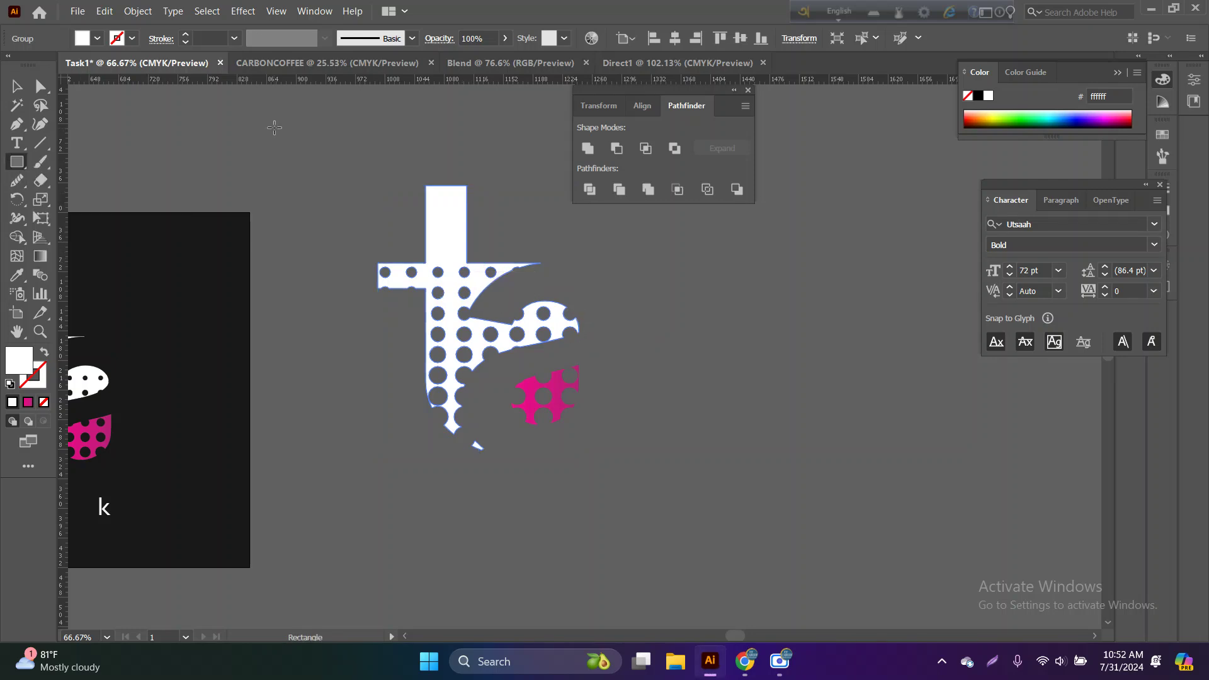
pyautogui.moveTo(275, 129)
pyautogui.mouseDown()
pyautogui.moveTo(617, 482)
pyautogui.moveTo(678, 515)
pyautogui.mouseUp()
pyautogui.click(98, 38)
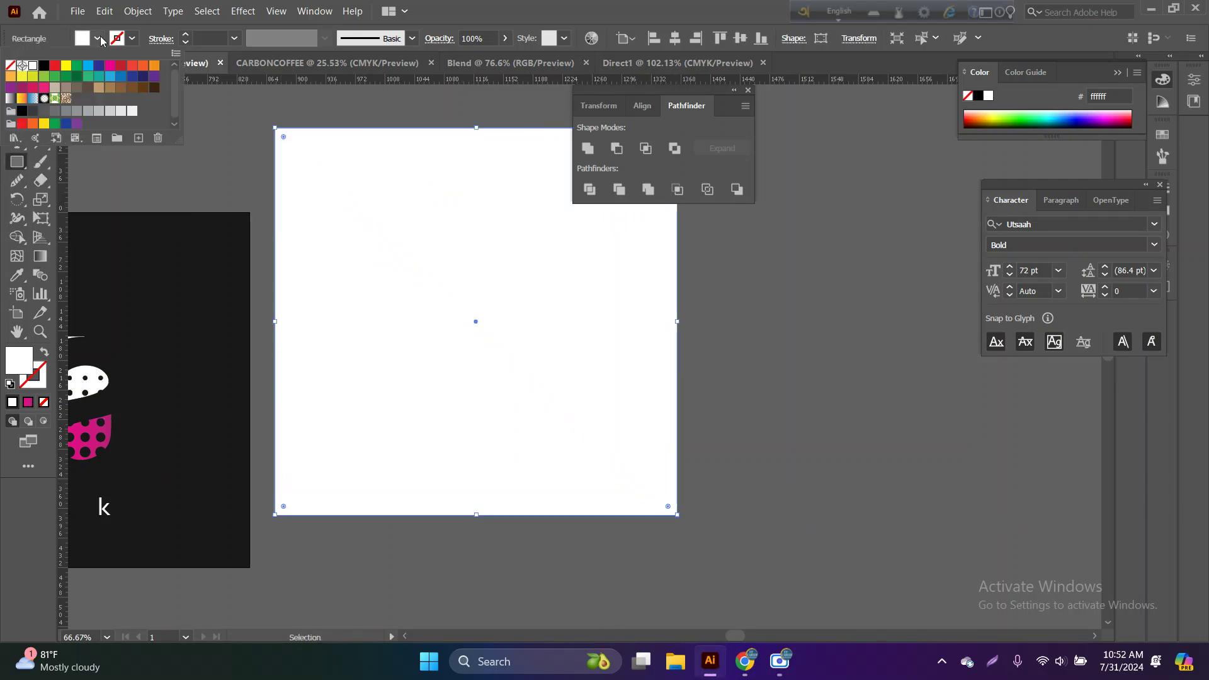
pyautogui.click(43, 65)
pyautogui.rightClick(420, 231)
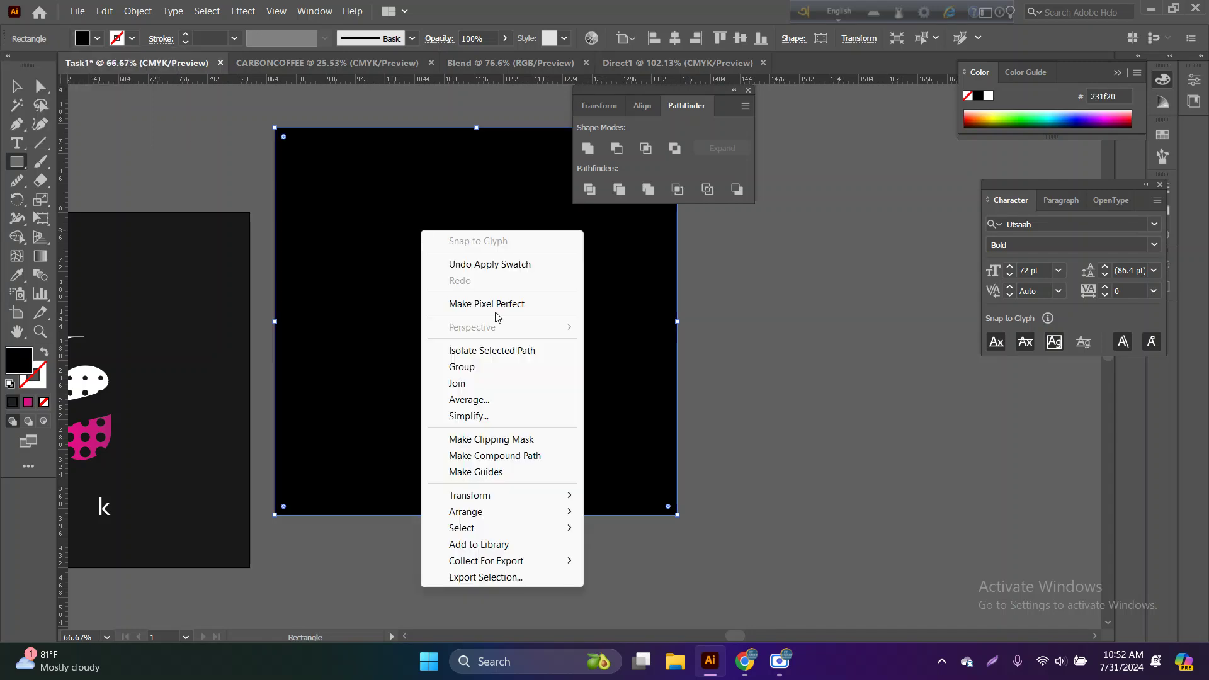
pyautogui.moveTo(466, 511)
pyautogui.click(616, 564)
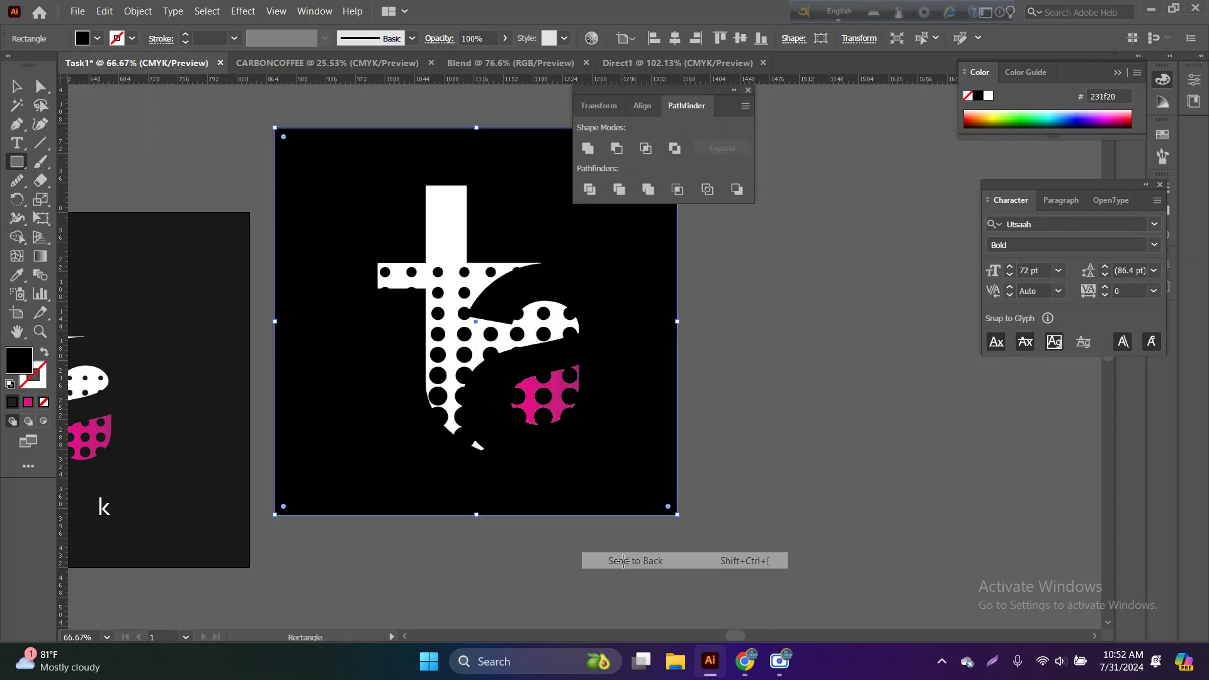
# - Shift the black square slightly down and right, then deselect it
pyautogui.click(17, 86)
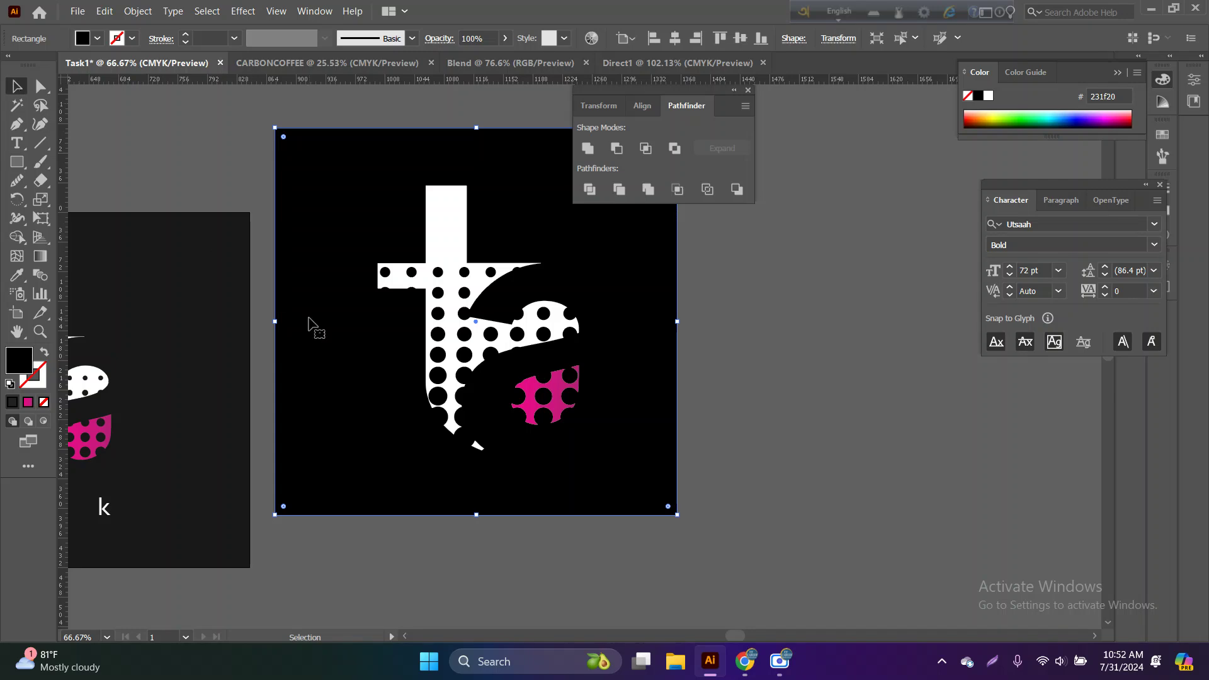
pyautogui.moveTo(317, 328); pyautogui.dragTo(336, 366)
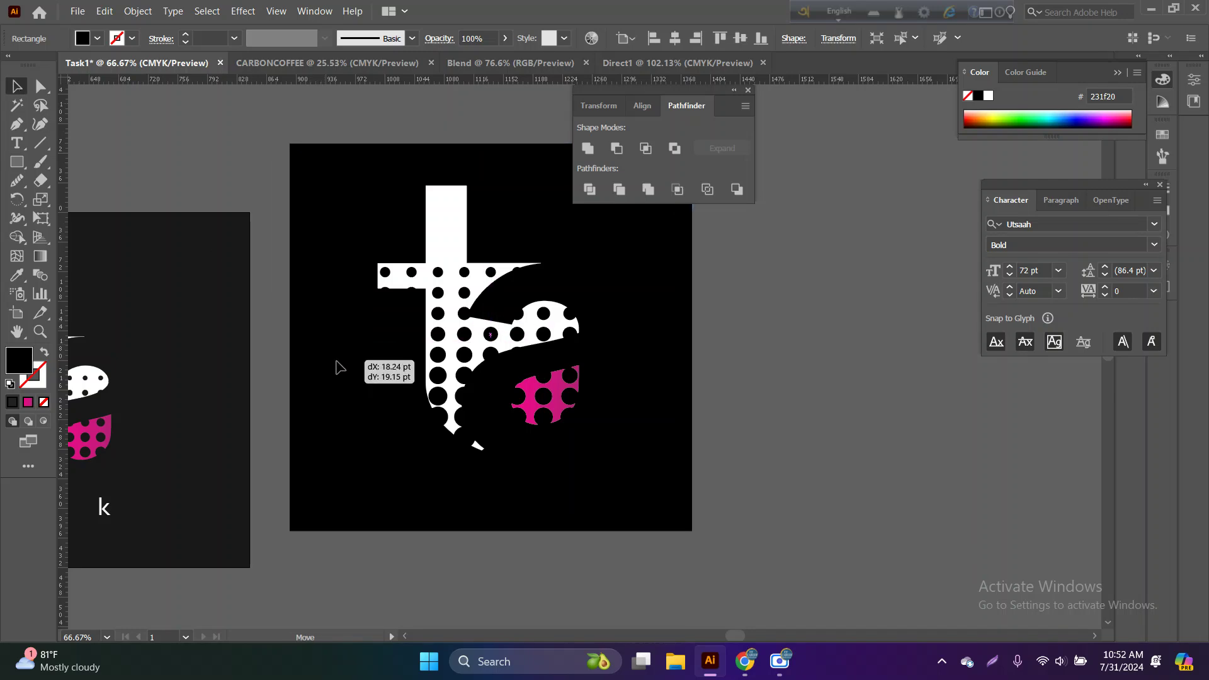
pyautogui.click(778, 449)
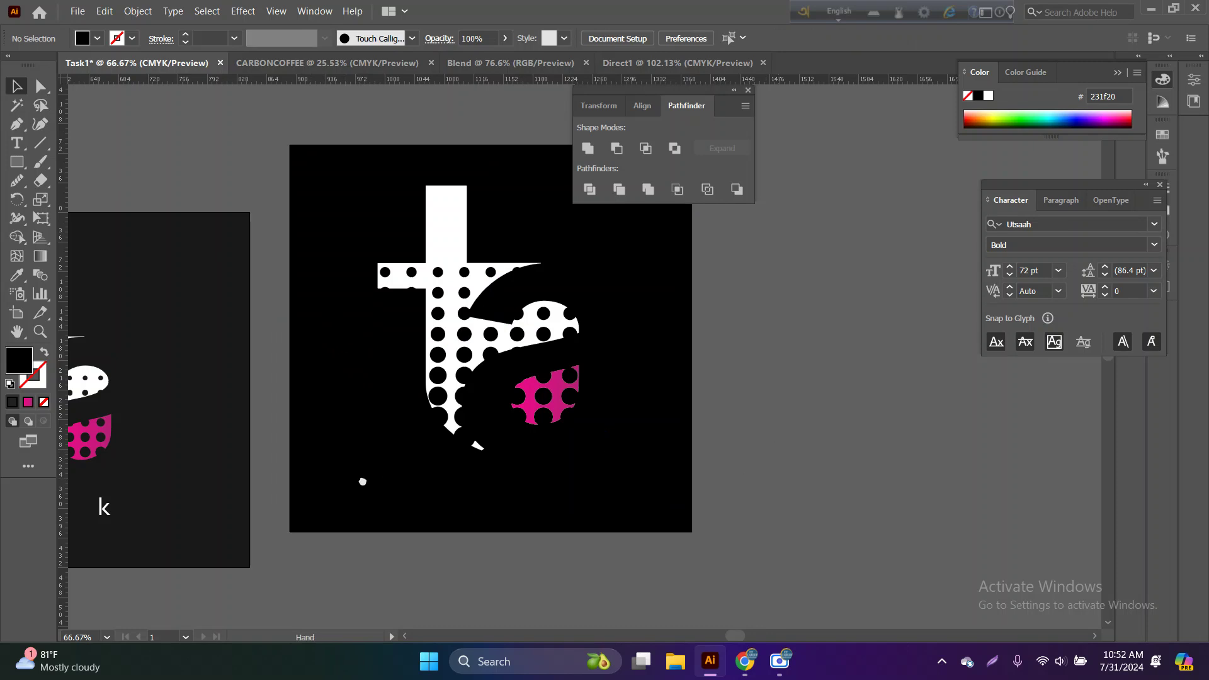
pyautogui.moveTo(353, 480); pyautogui.dragTo(666, 464)
# - Start a text line on the square and set it to Regular style, 12 pt
pyautogui.press('t')
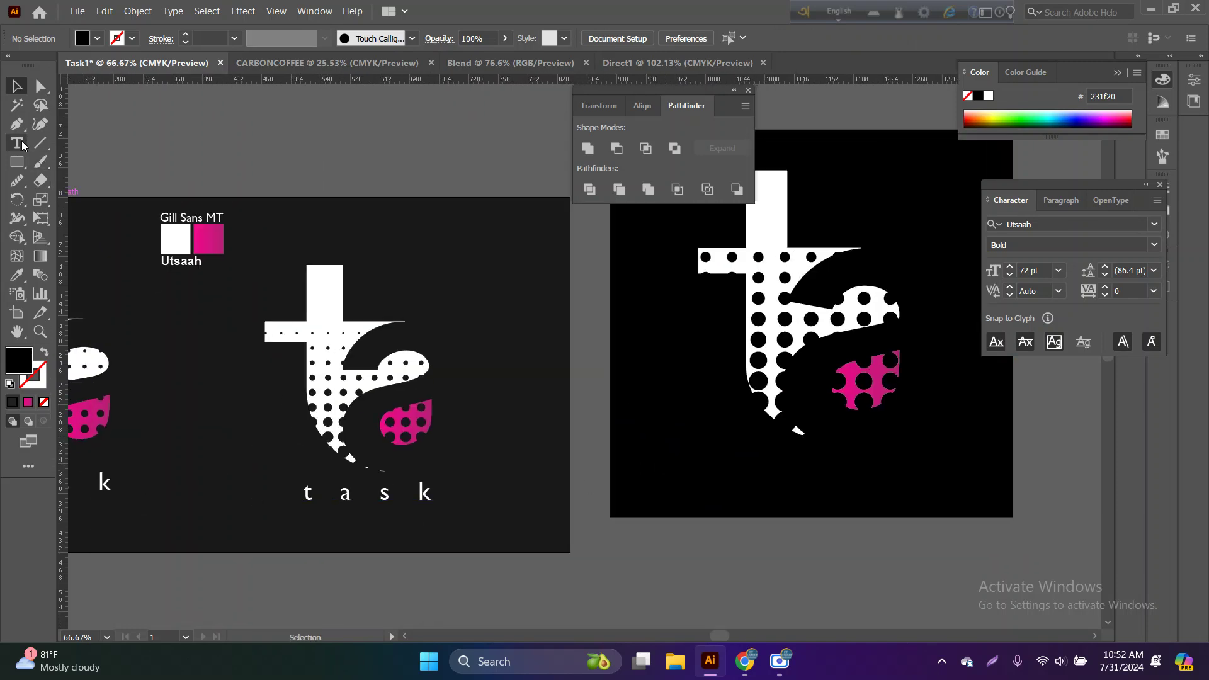
pyautogui.click(651, 479)
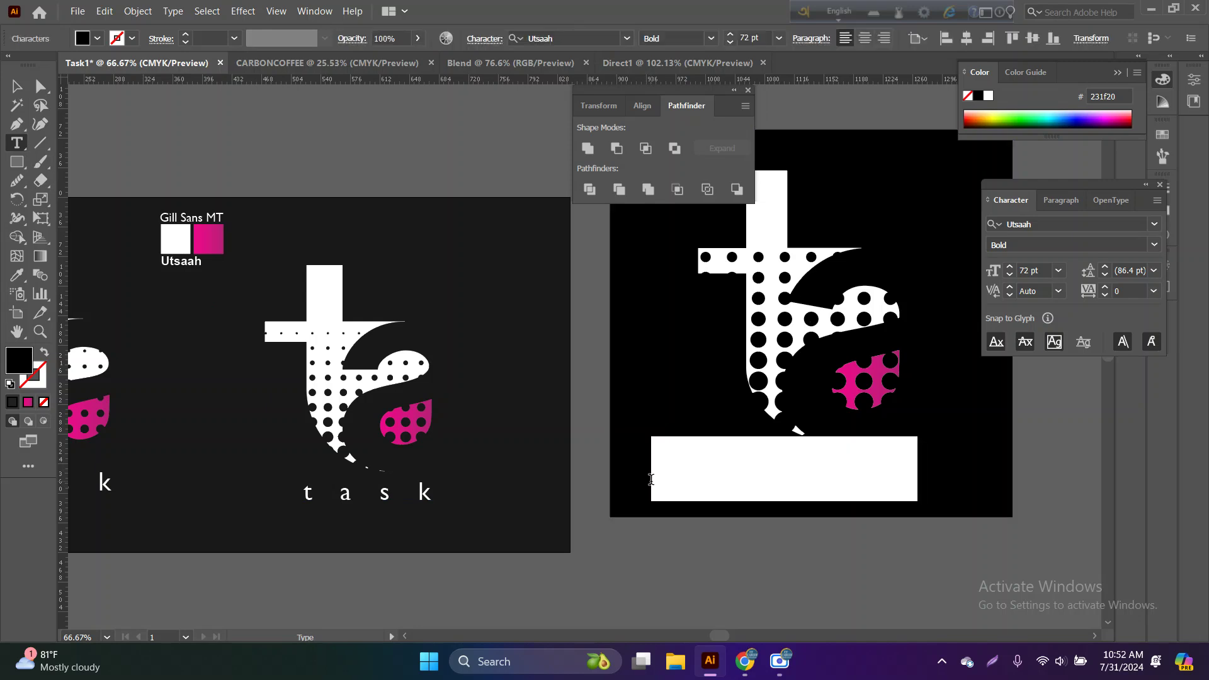
pyautogui.write('ta')
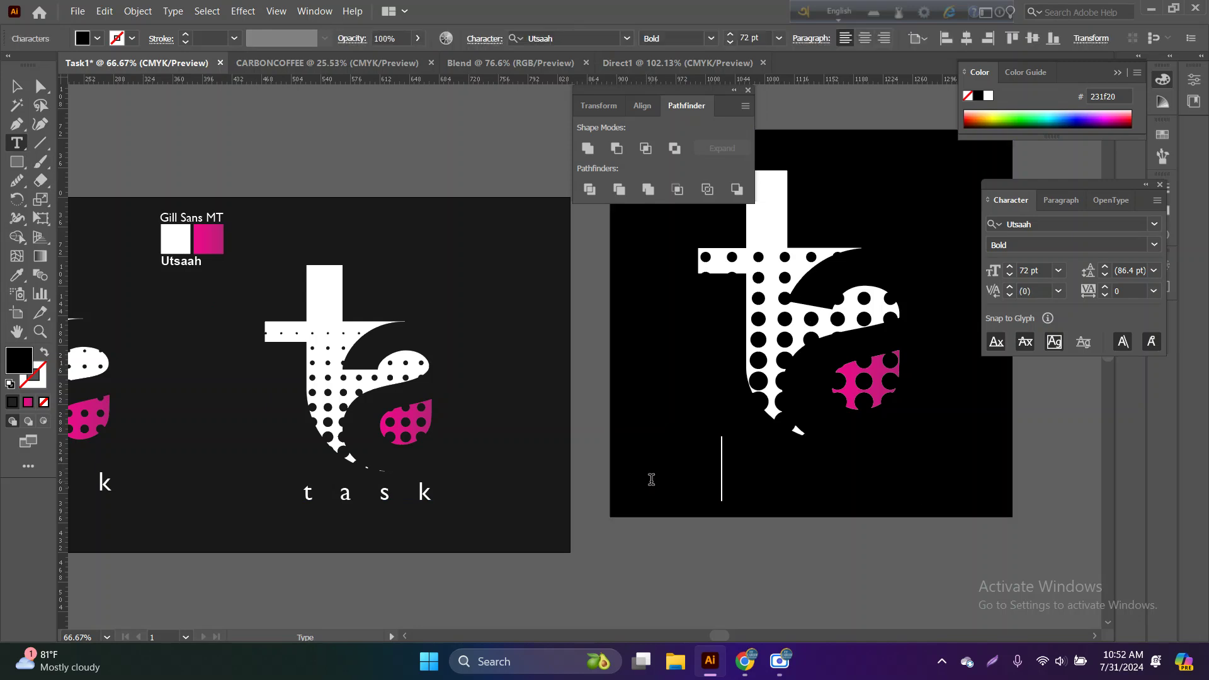
pyautogui.write('s')
pyautogui.hotkey('ctrl', 'a')
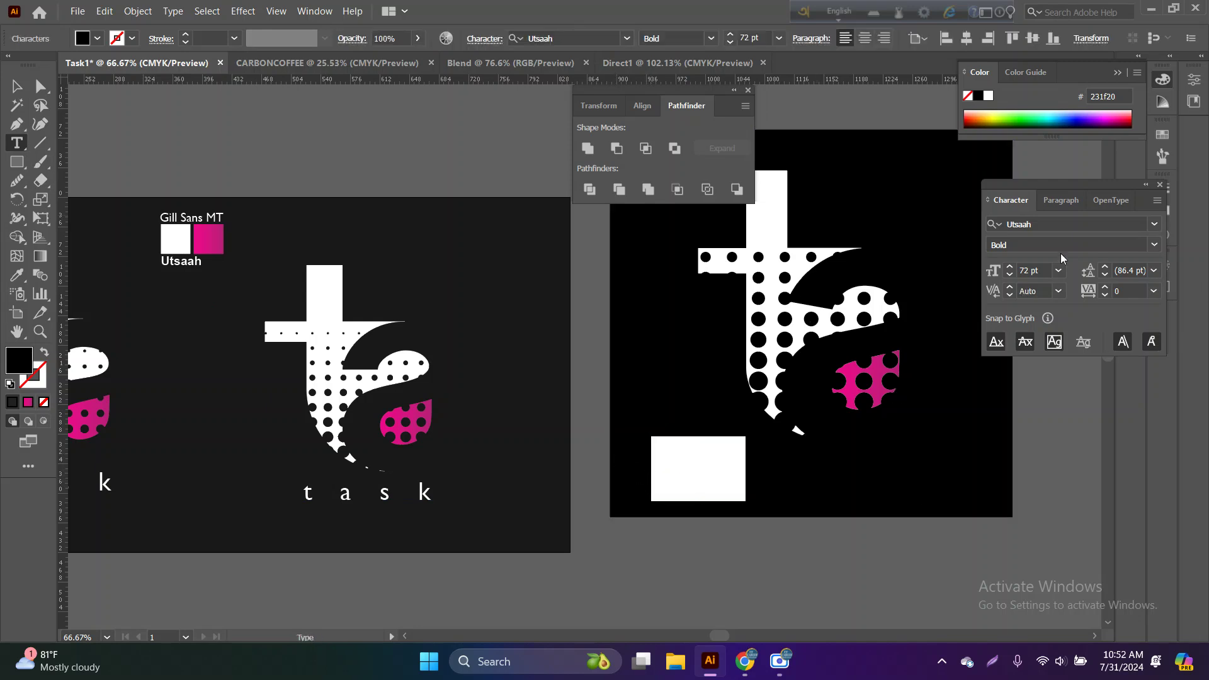
pyautogui.click(1155, 245)
pyautogui.click(1020, 260)
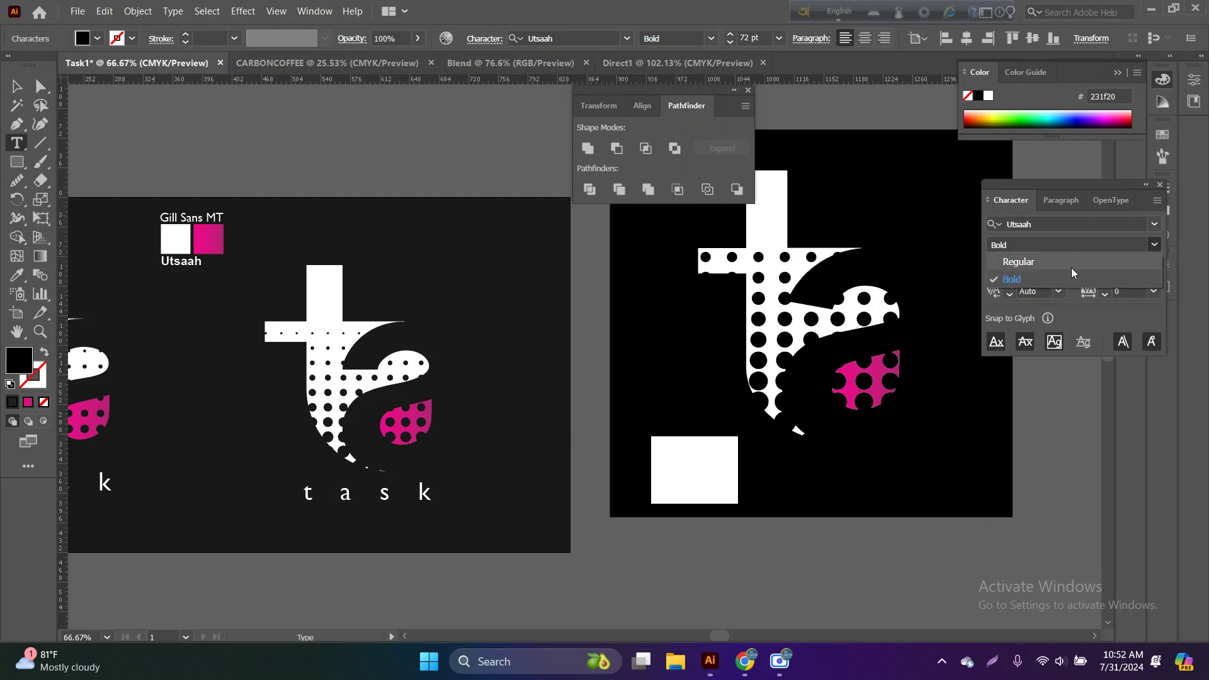
pyautogui.click(1060, 270)
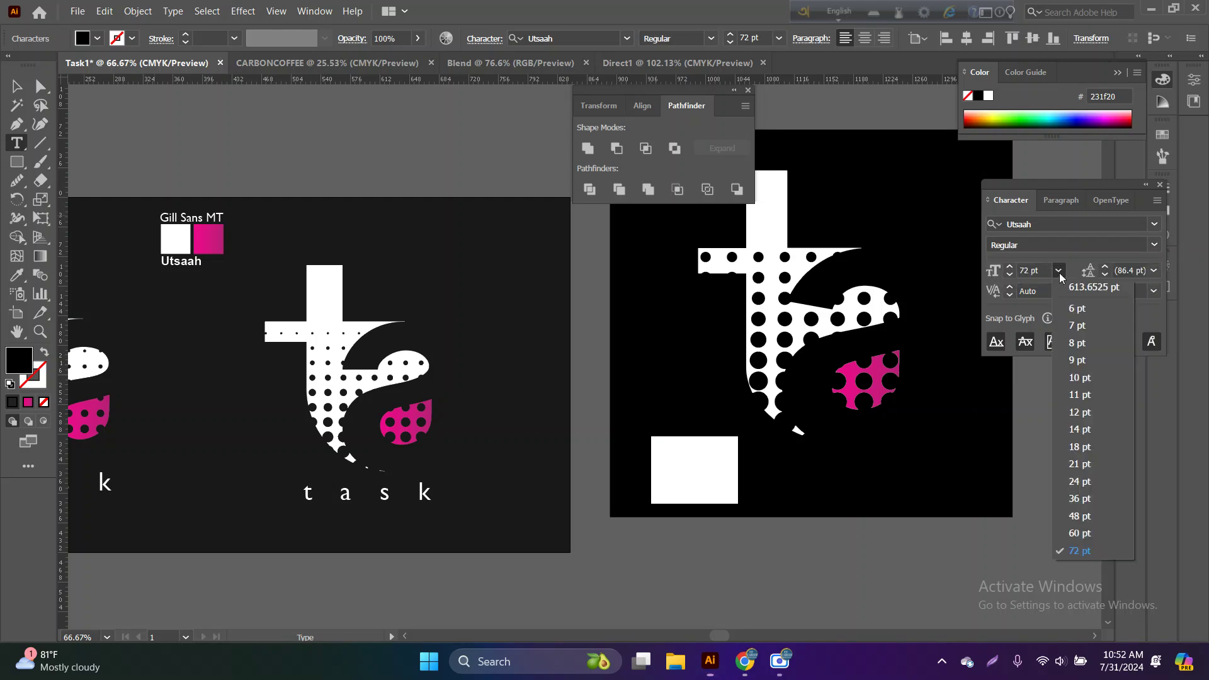
pyautogui.click(1080, 412)
# - Make the text white at 48 pt, trying tracking values of 200 and 2000
pyautogui.click(98, 39)
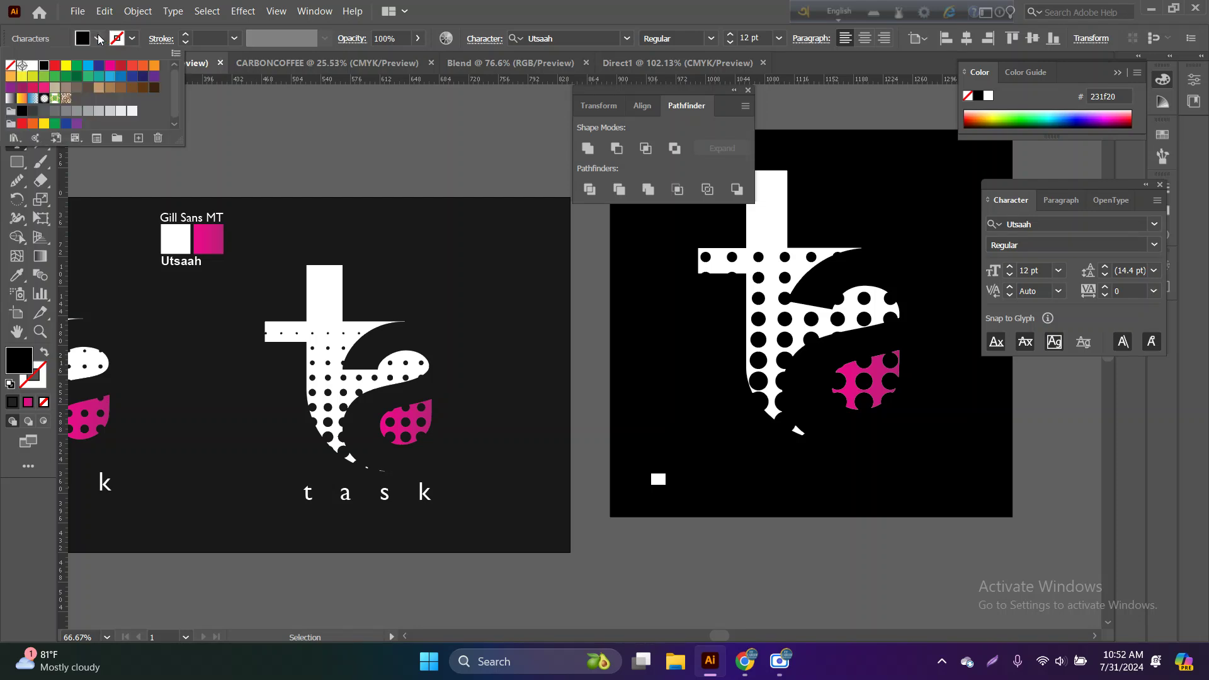
pyautogui.click(32, 66)
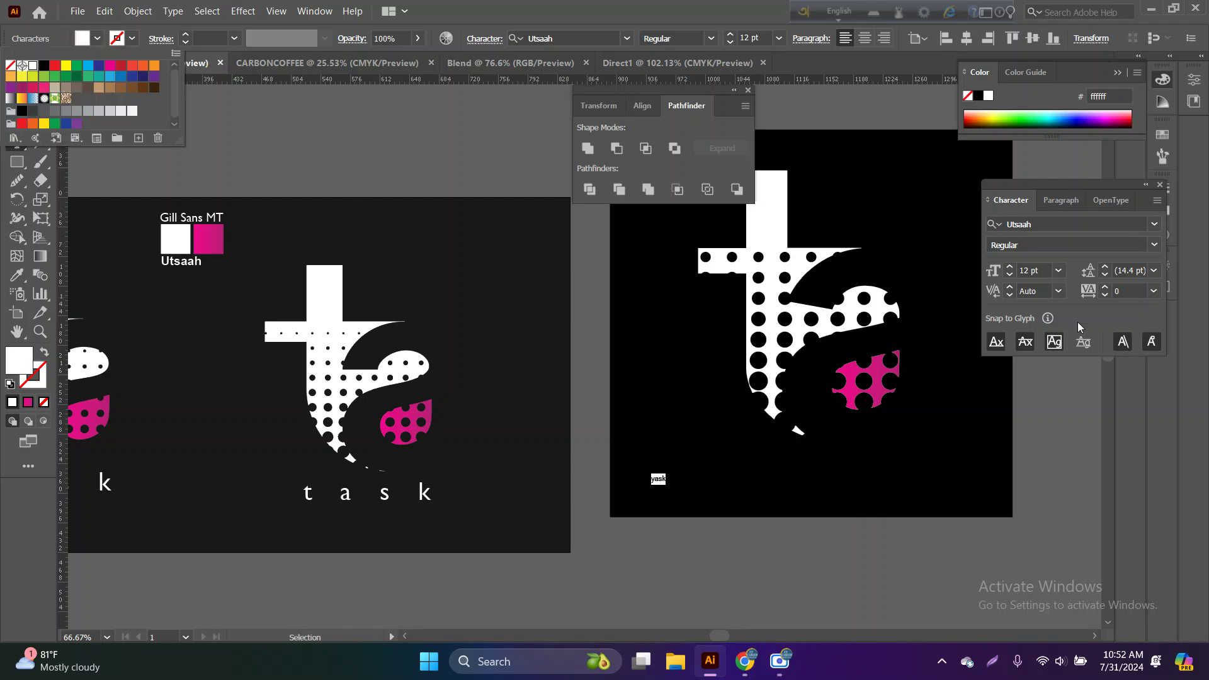
pyautogui.click(1154, 291)
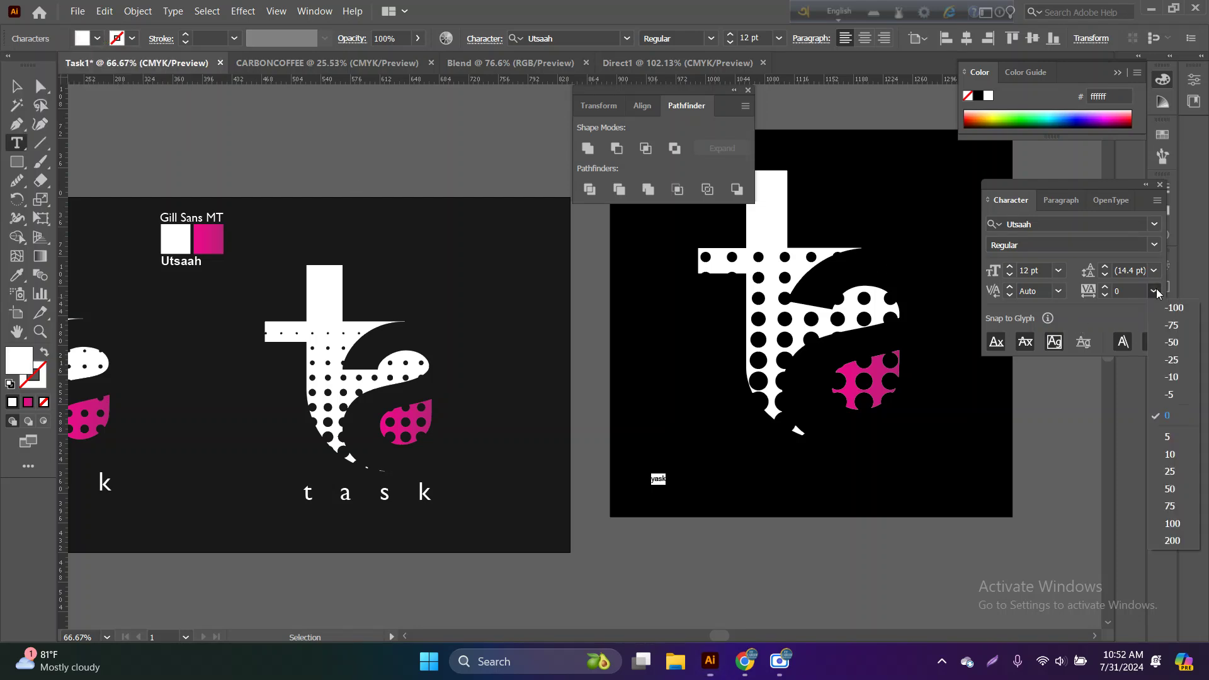
pyautogui.click(1171, 540)
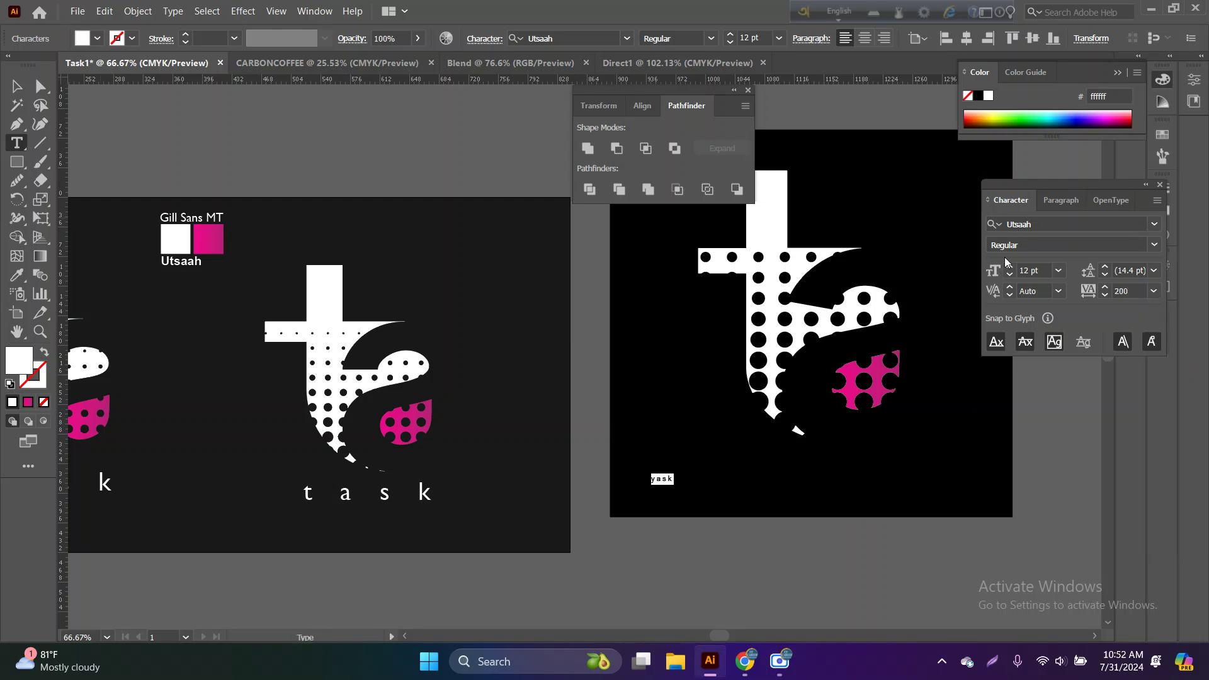
pyautogui.click(1058, 270)
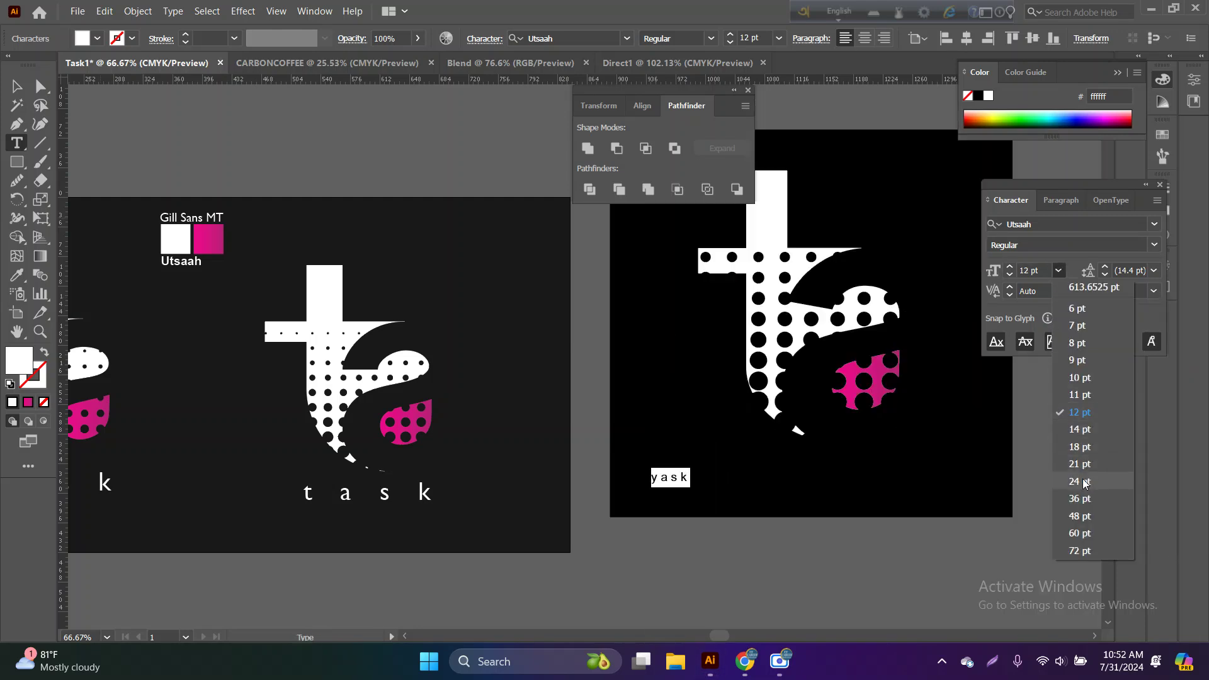
pyautogui.click(1099, 518)
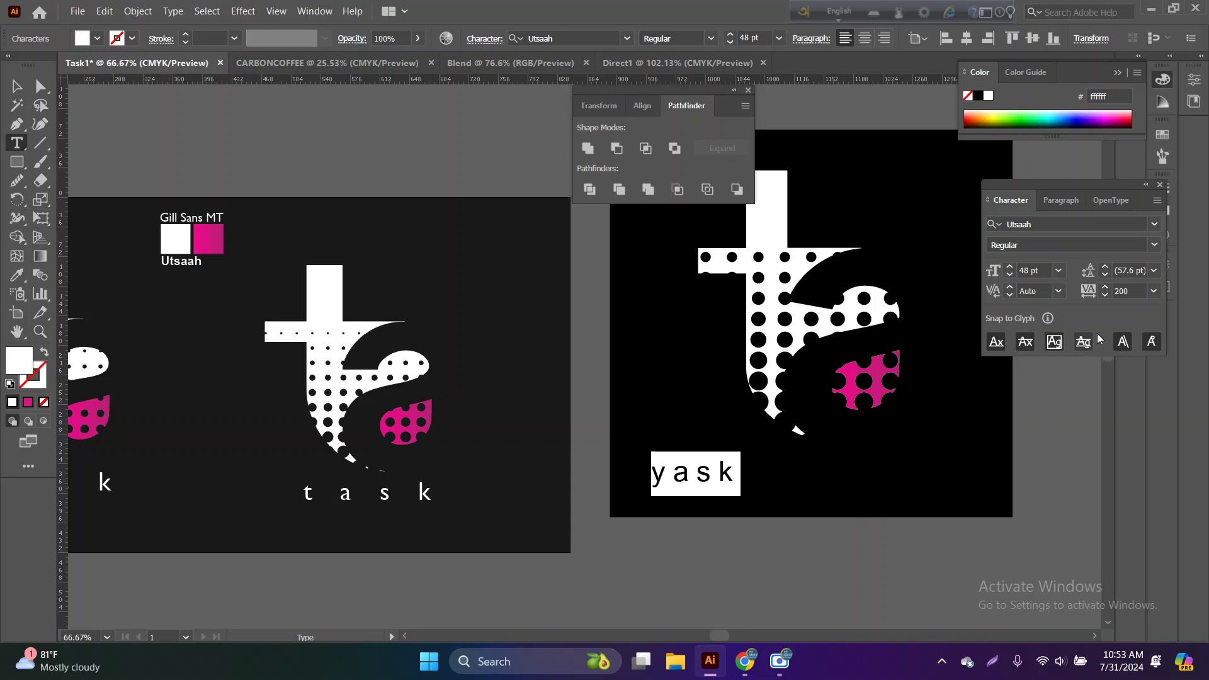
pyautogui.click(1132, 287)
pyautogui.write('0')
pyautogui.press('Return')
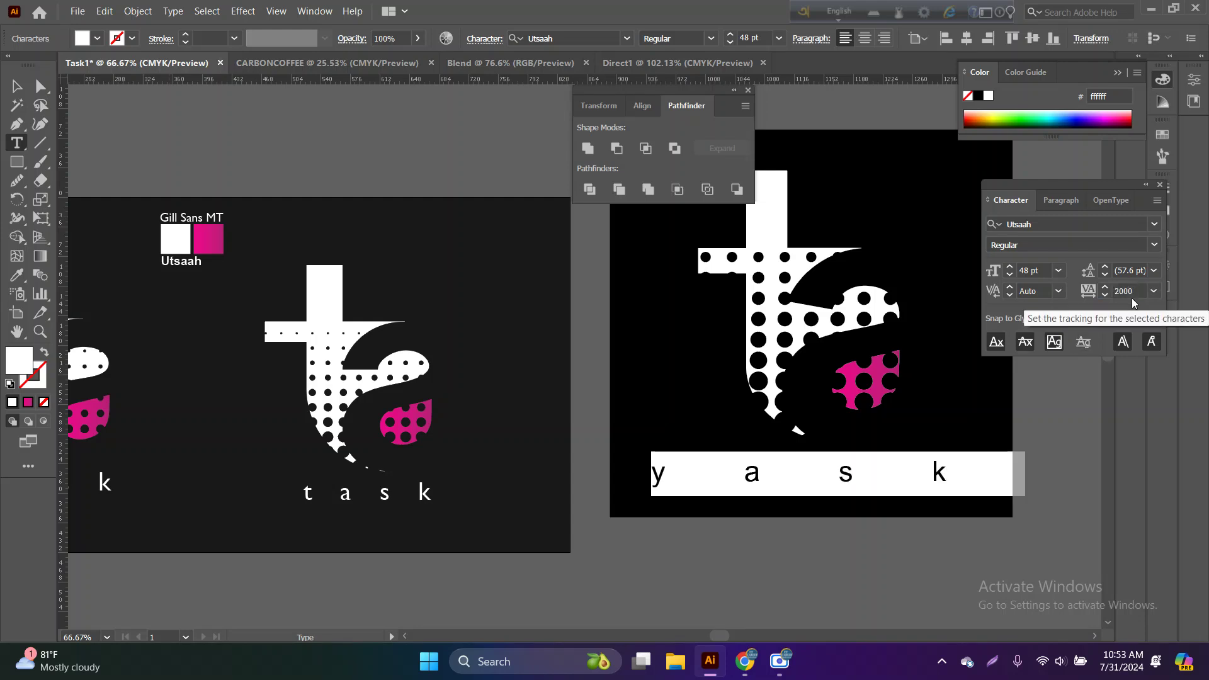
# - Replace the misspelled text with a new 'task' line coloured white from the logo
pyautogui.press('BackSpace')
pyautogui.click(1125, 290)
pyautogui.write('tas')
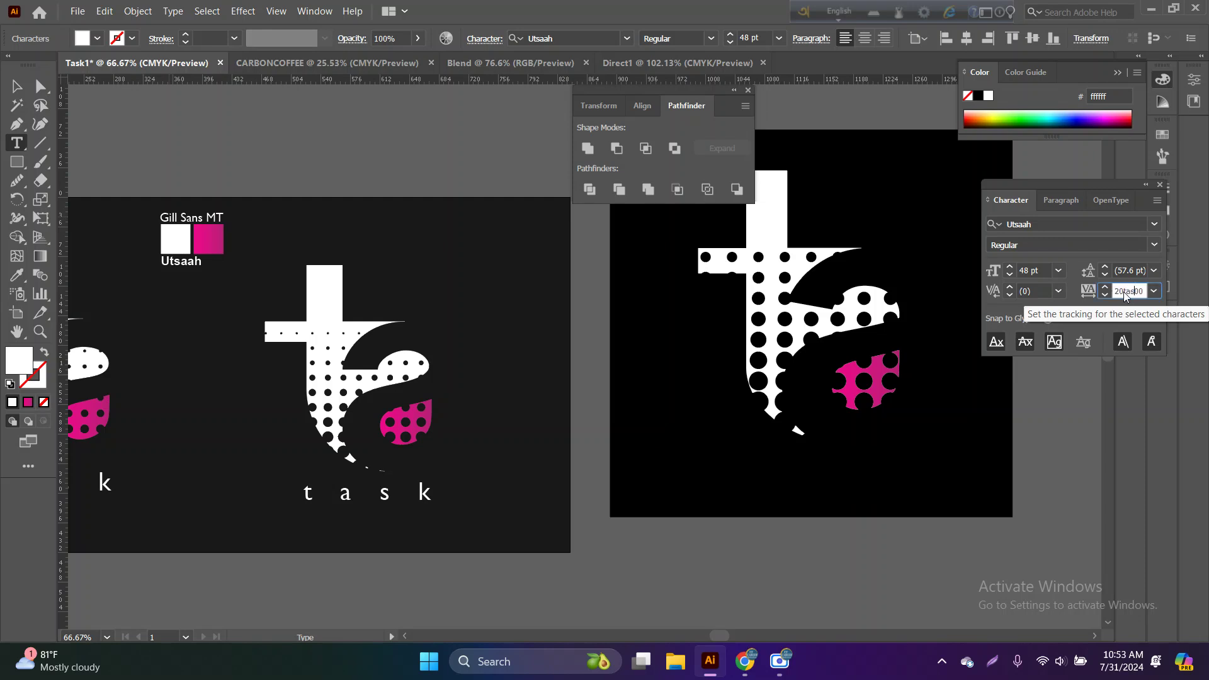
pyautogui.press('Escape')
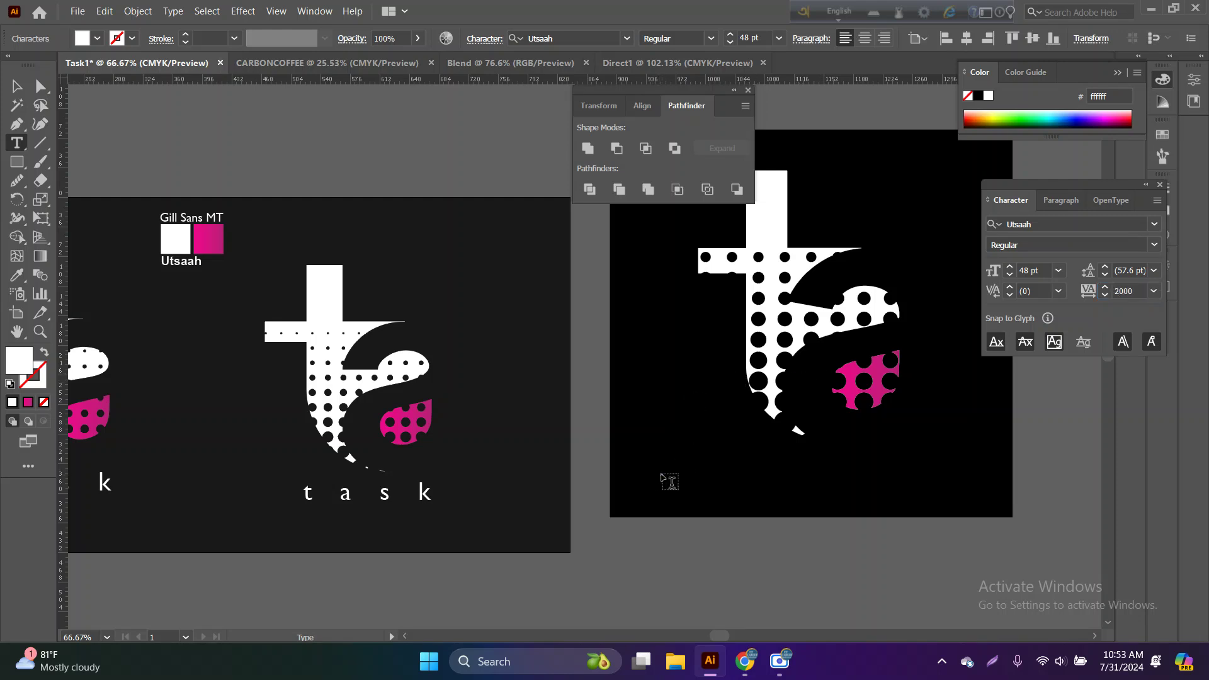
pyautogui.click(663, 474)
pyautogui.write('tas')
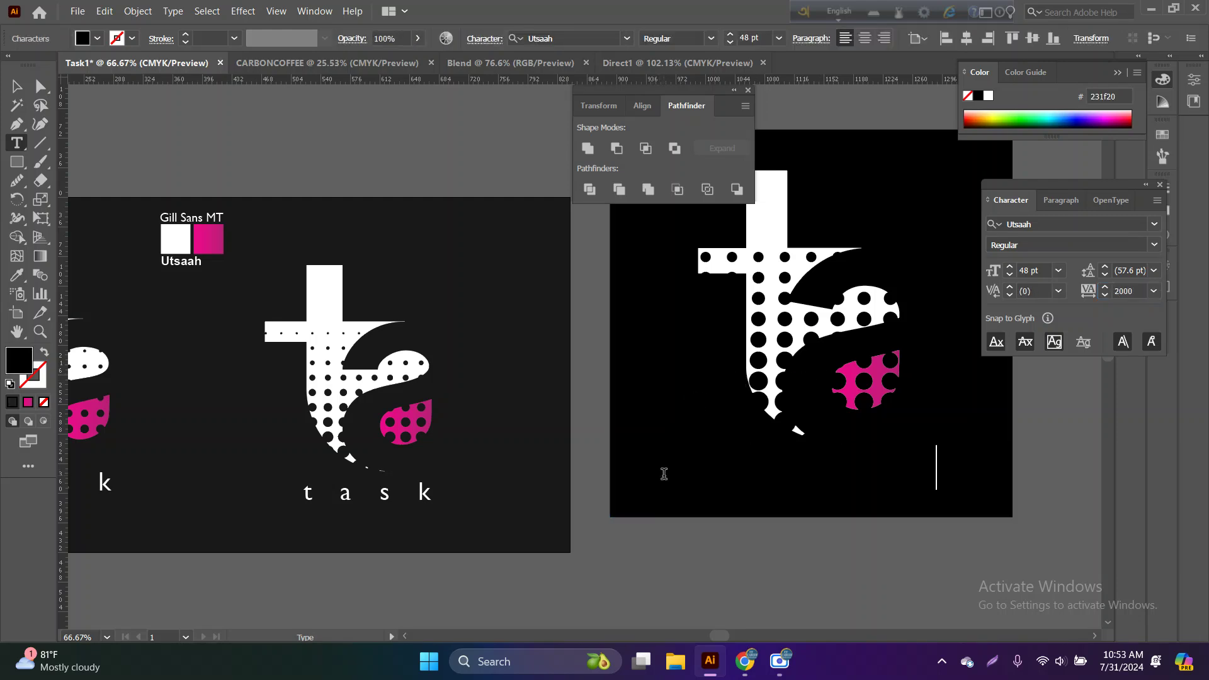
pyautogui.write('k')
pyautogui.hotkey('ctrl', 'a')
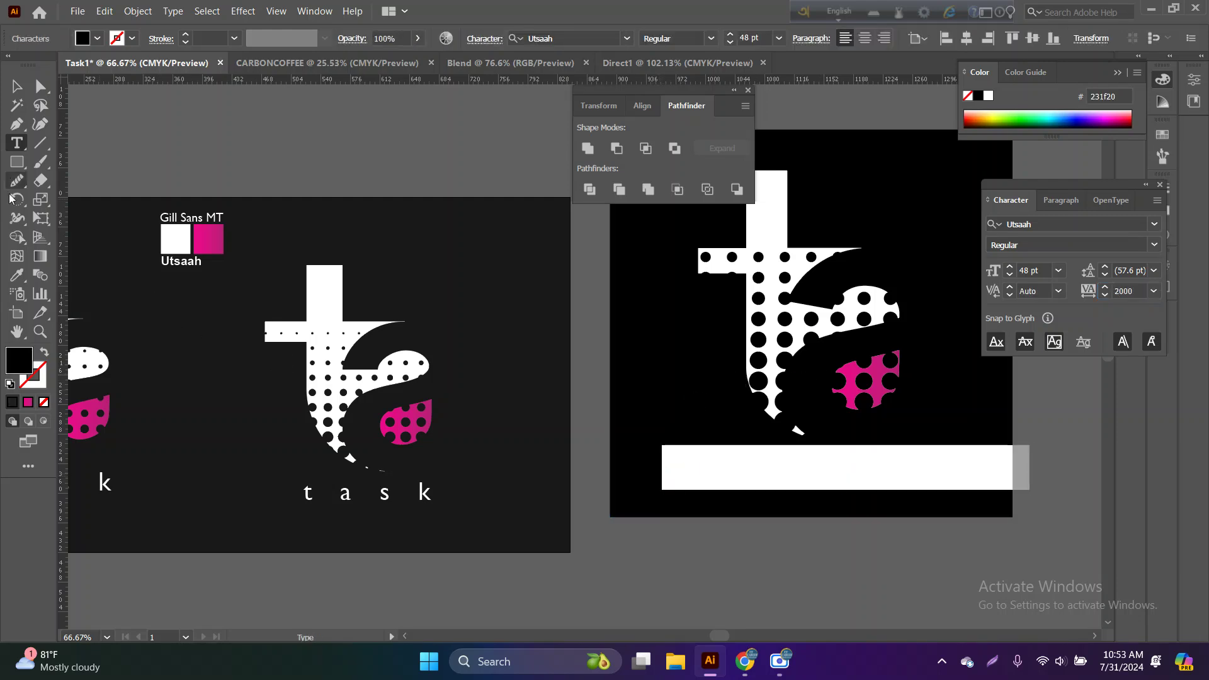
pyautogui.click(15, 276)
pyautogui.click(332, 299)
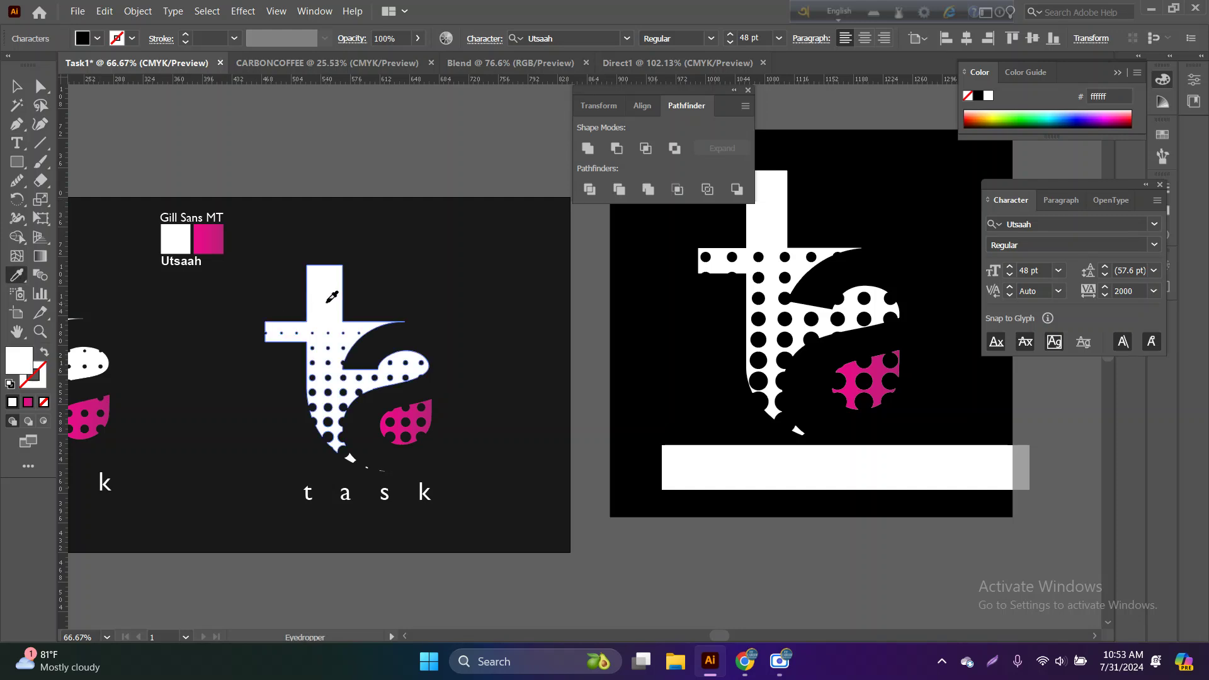
# - Set 'task' tracking to 1000 and centre it under the logo
pyautogui.click(1106, 294)
pyautogui.click(1120, 289)
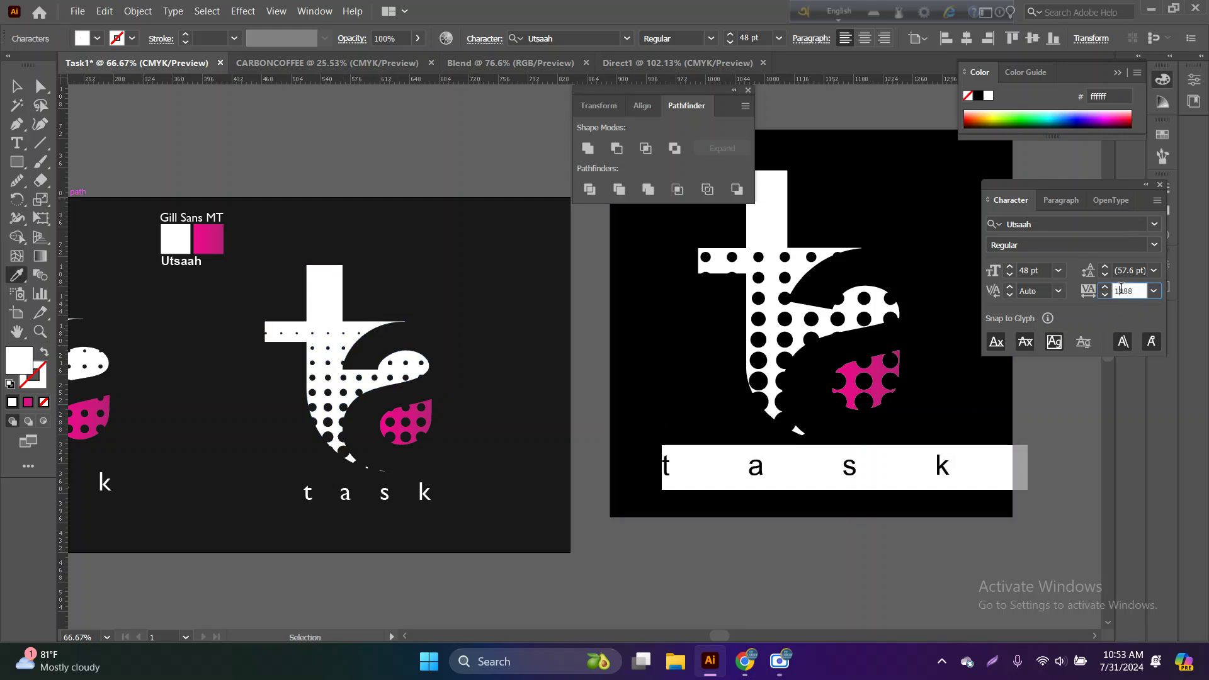
pyautogui.write('1000')
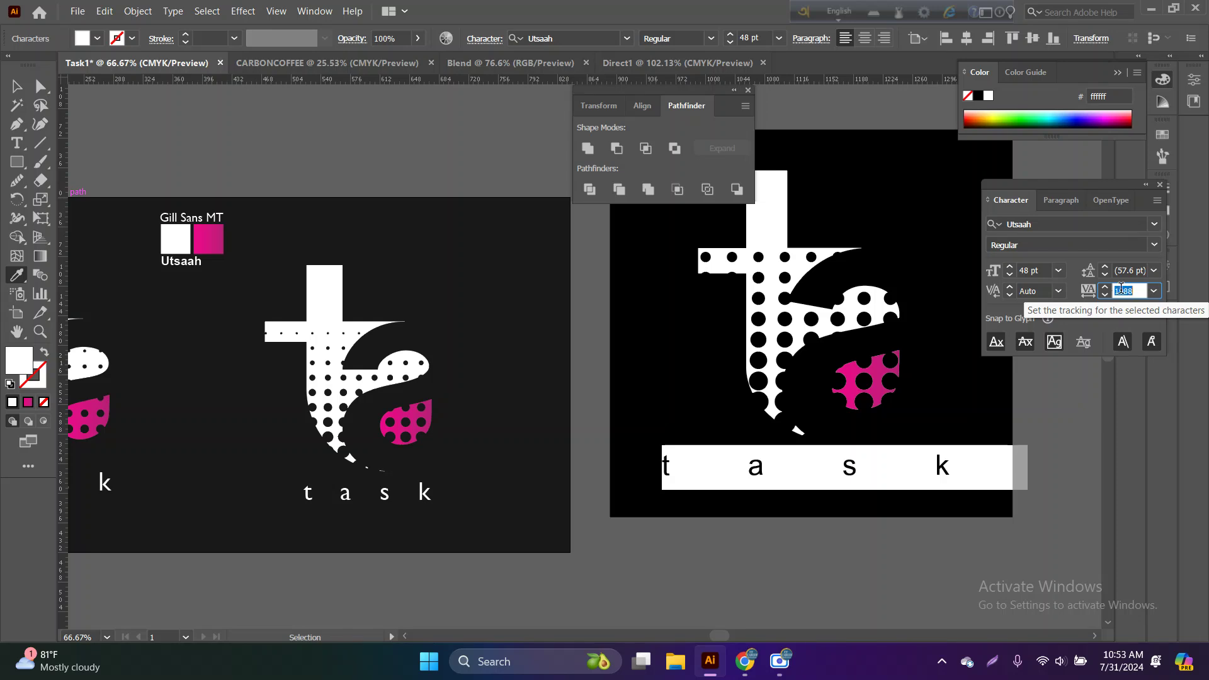
pyautogui.press('Return')
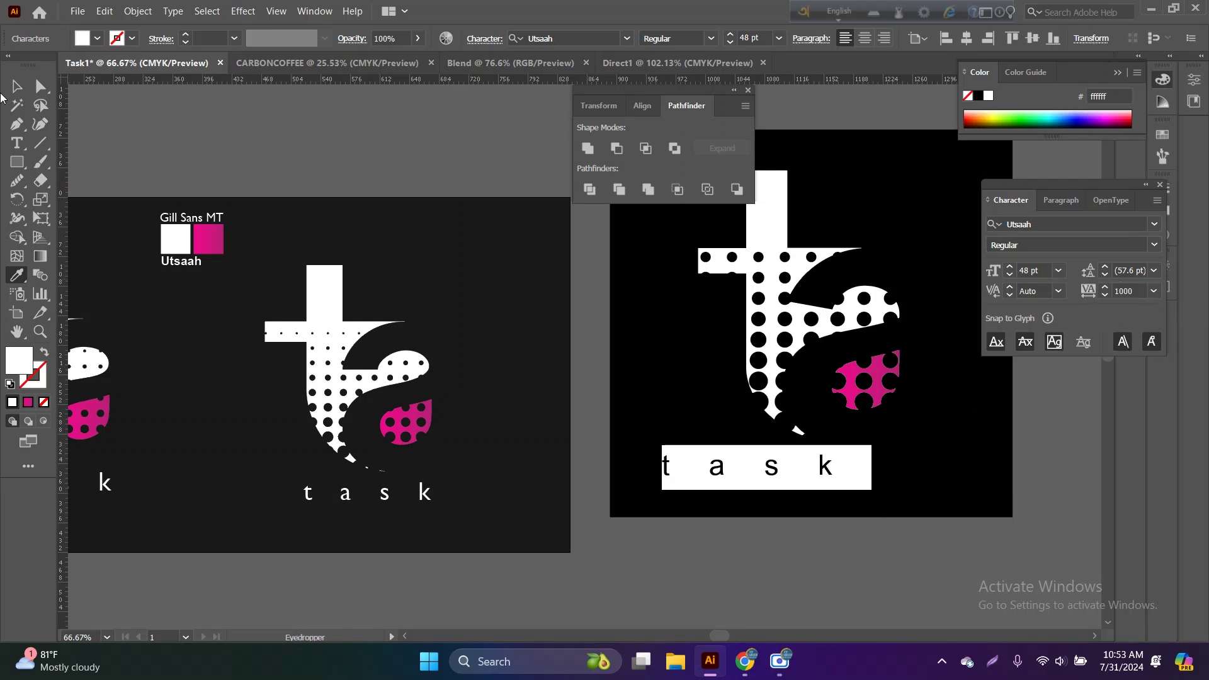
pyautogui.click(17, 85)
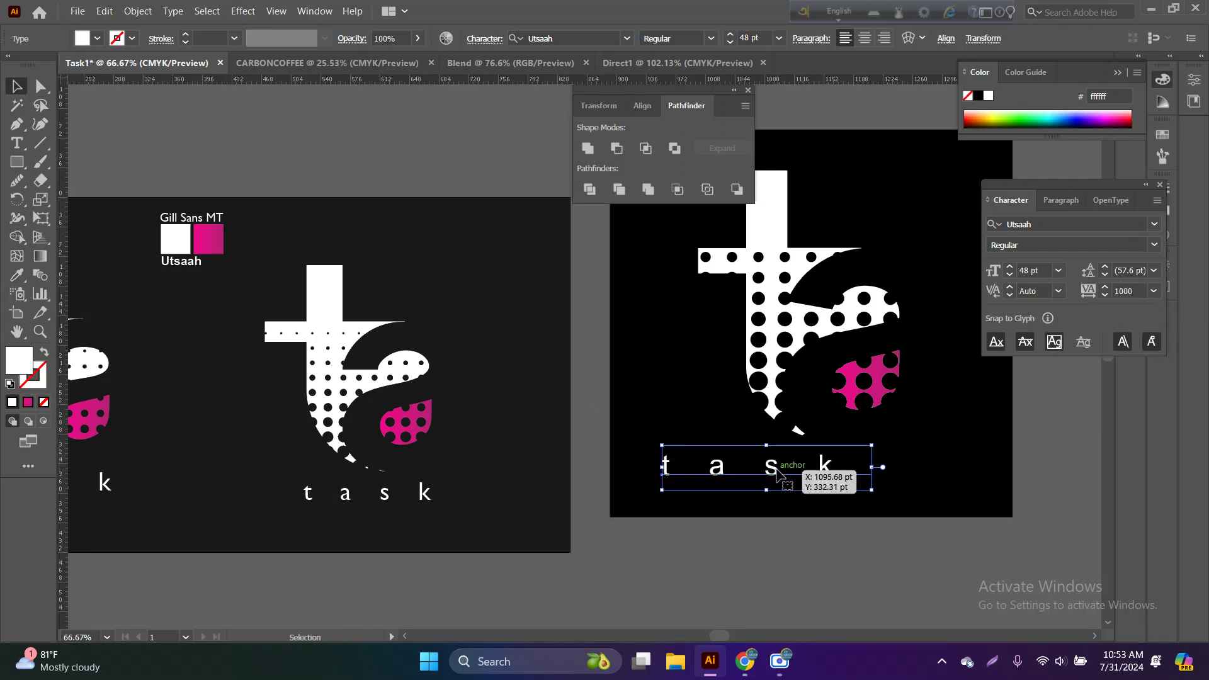
pyautogui.moveTo(779, 470); pyautogui.dragTo(844, 463)
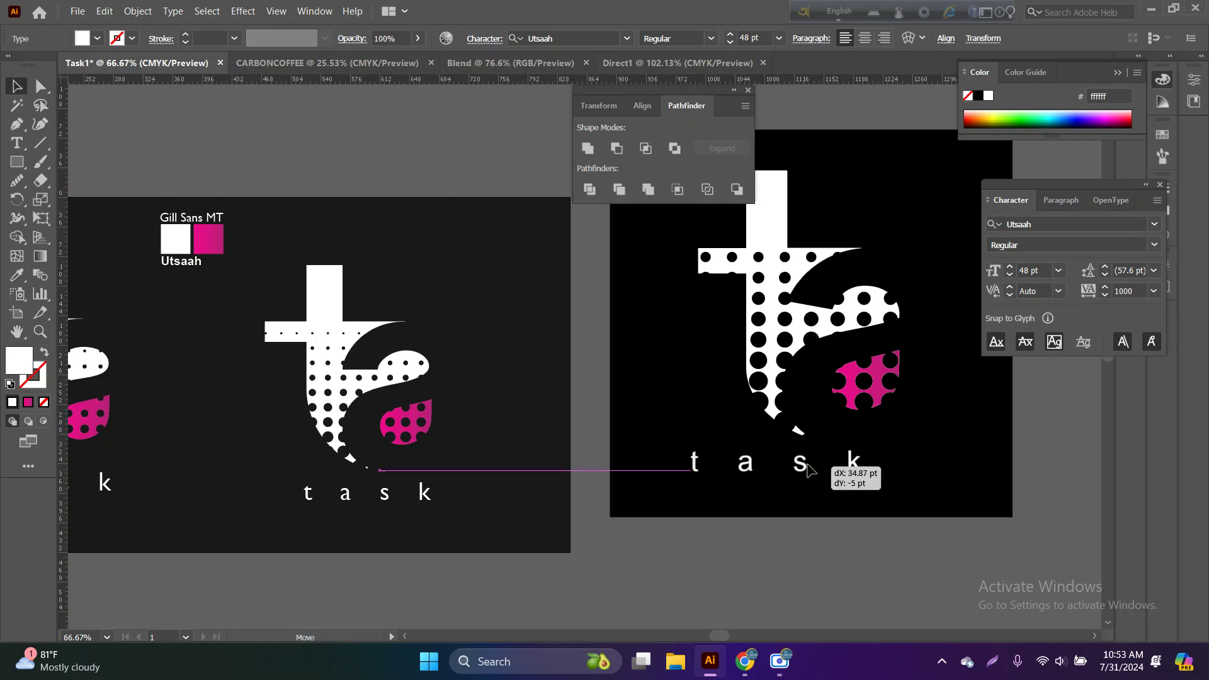
pyautogui.click(856, 507)
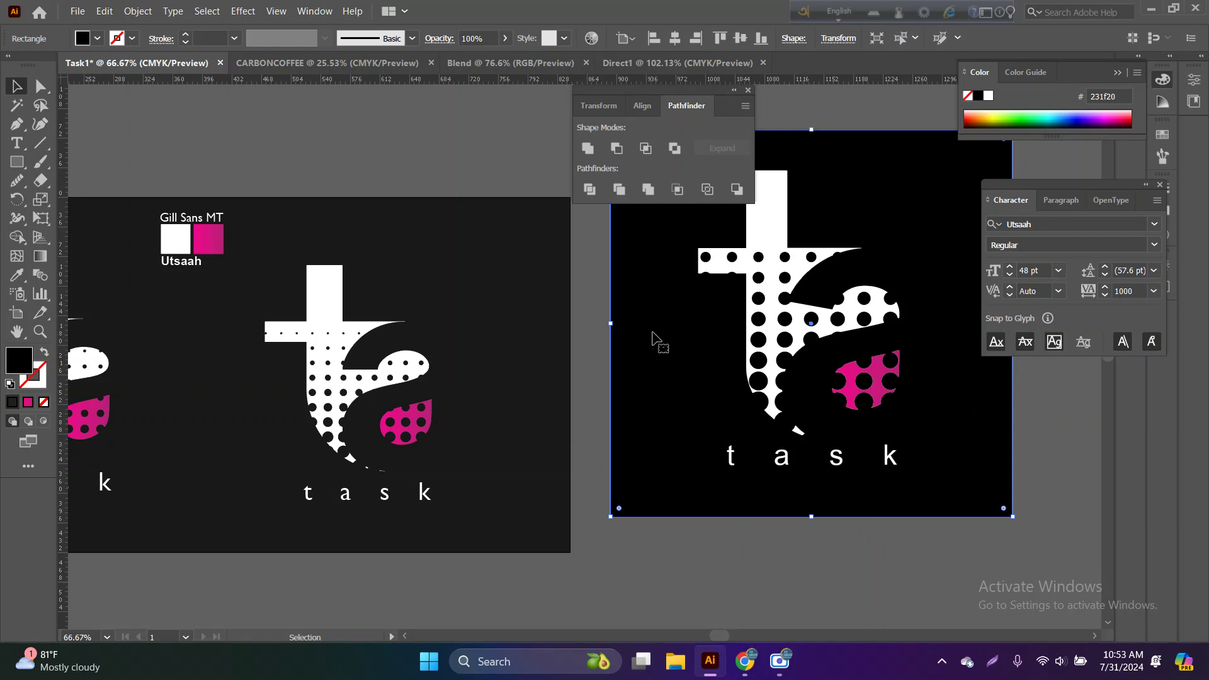
# - Delete the black square and export the artboards as Task1.png PNG to the Desktop
pyautogui.press('Delete')
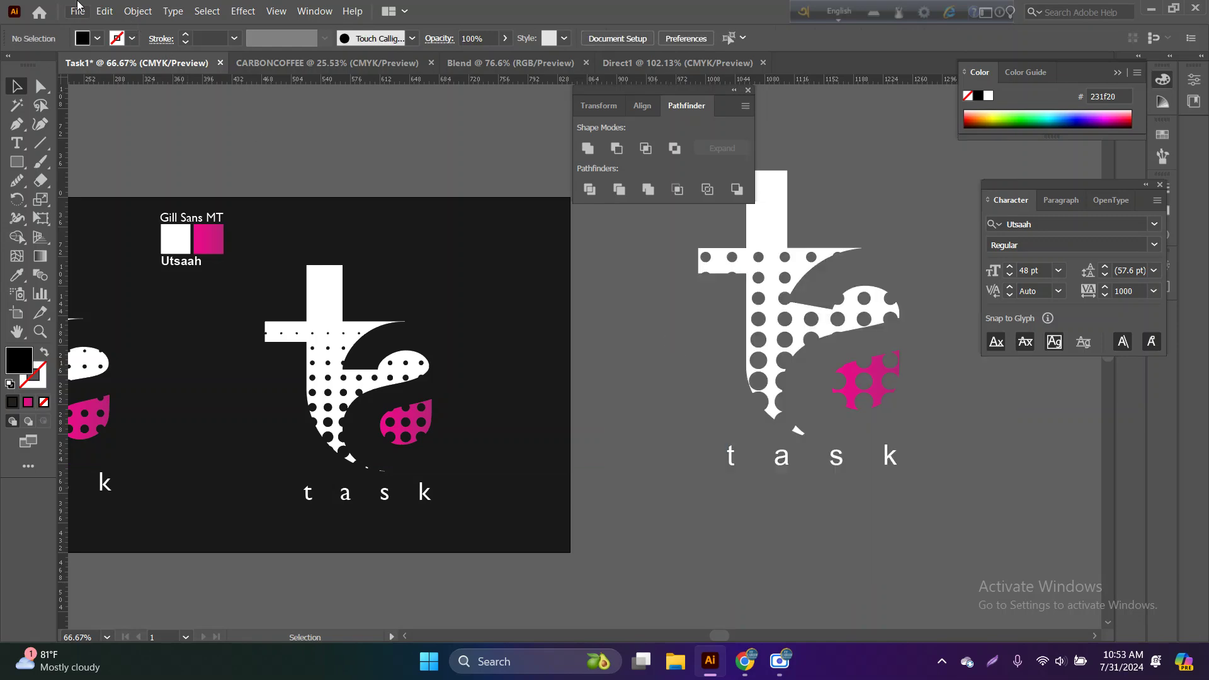
pyautogui.click(77, 11)
pyautogui.moveTo(107, 295)
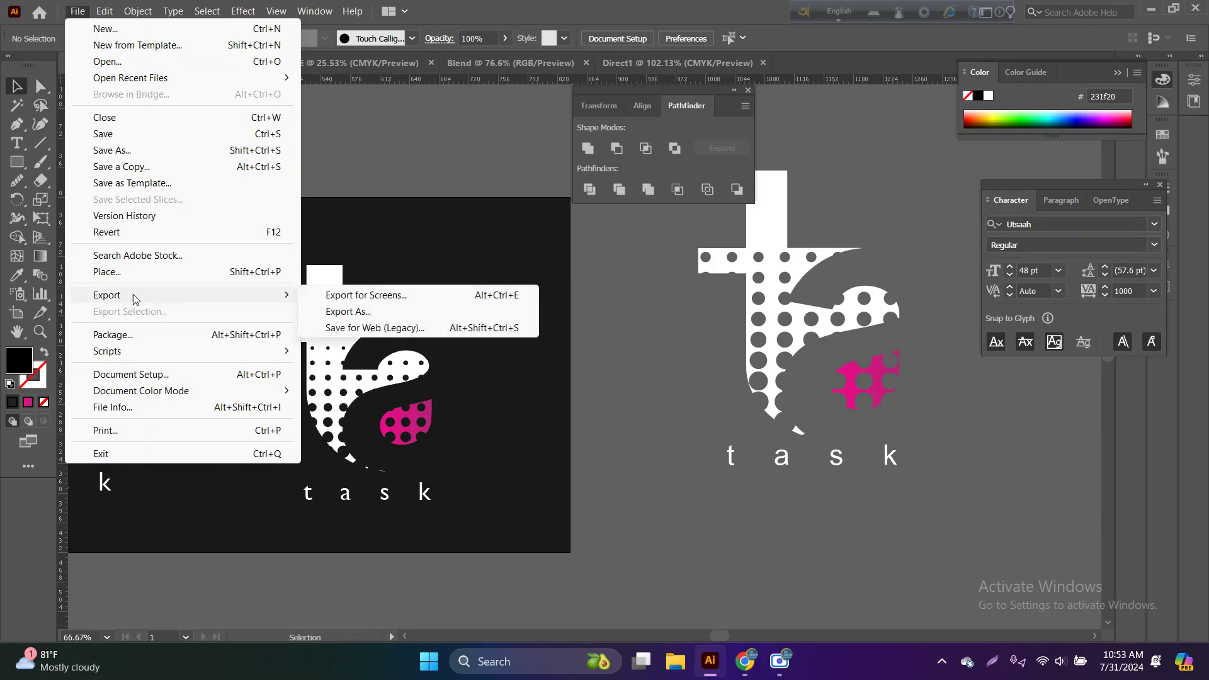
pyautogui.click(311, 313)
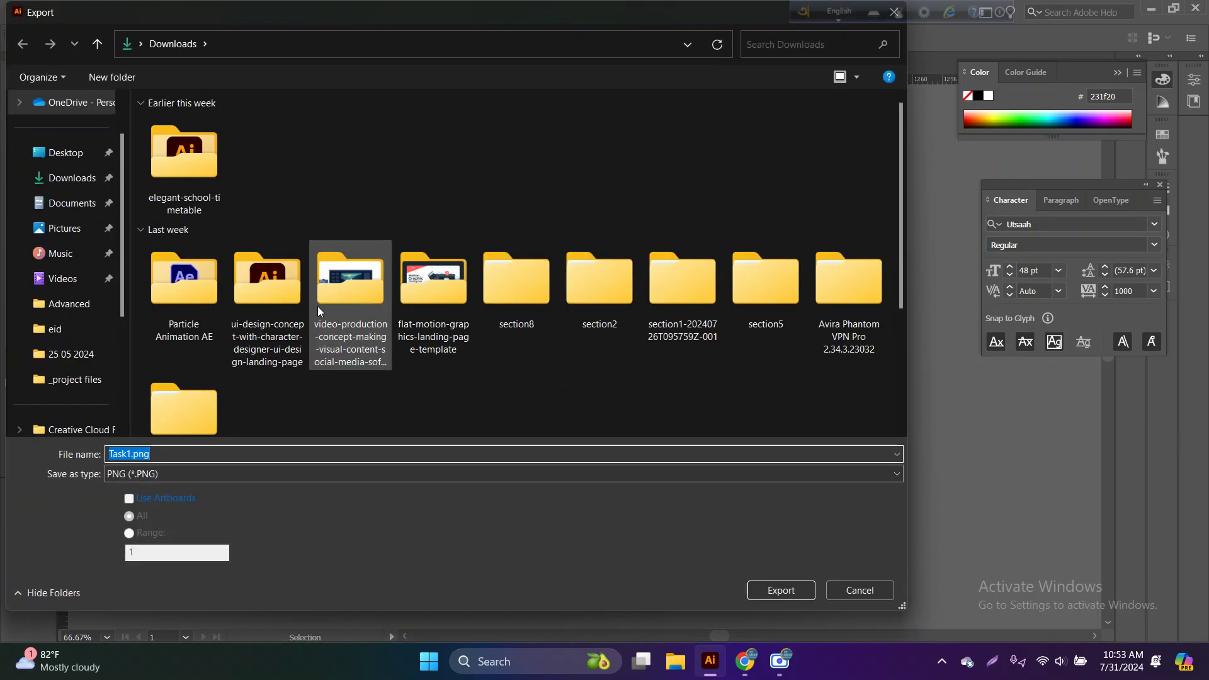
pyautogui.click(87, 152)
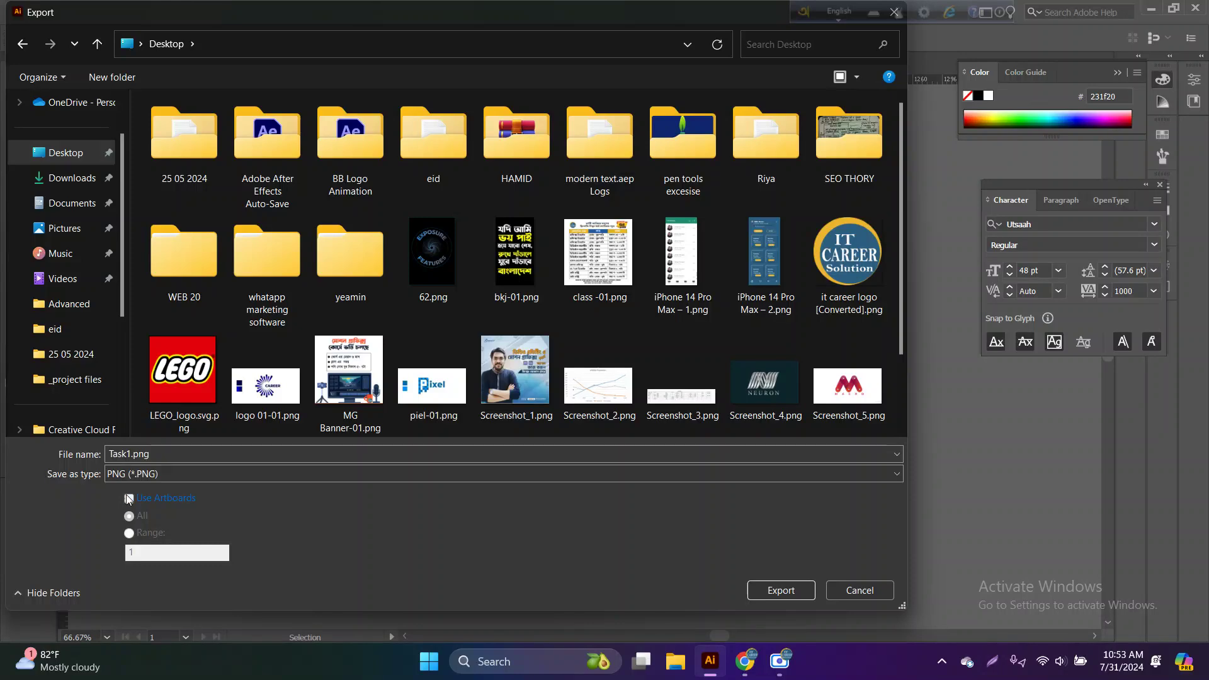
pyautogui.click(130, 497)
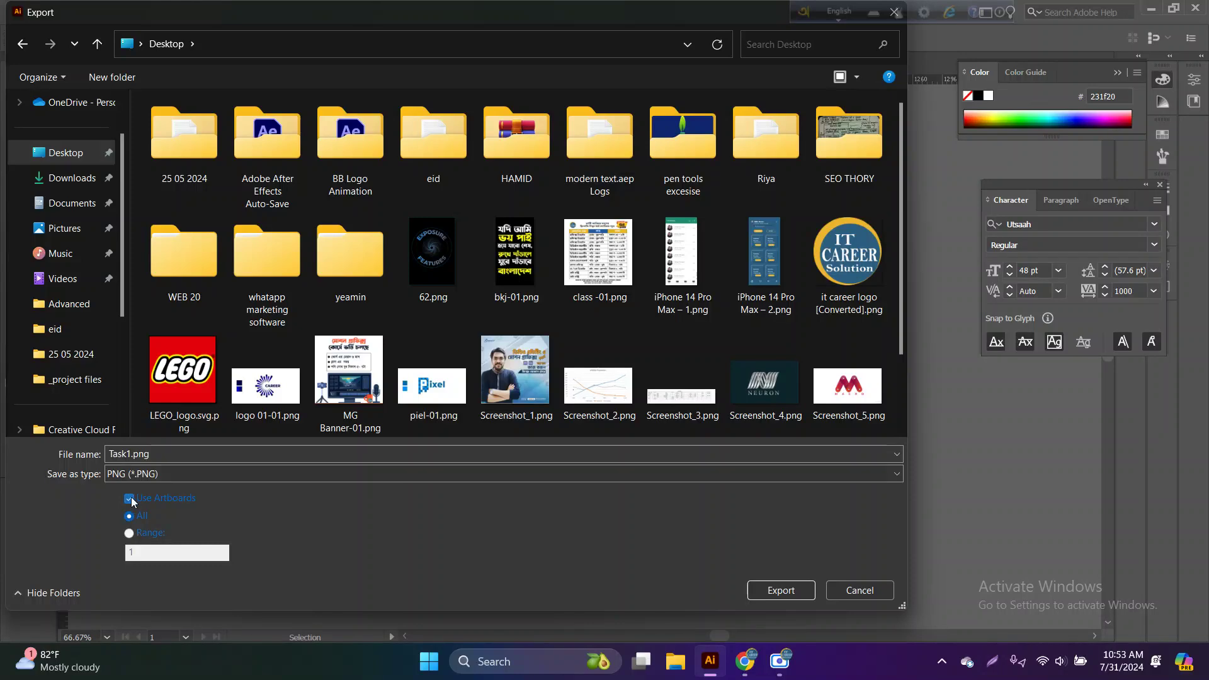
pyautogui.click(778, 592)
pyautogui.click(617, 570)
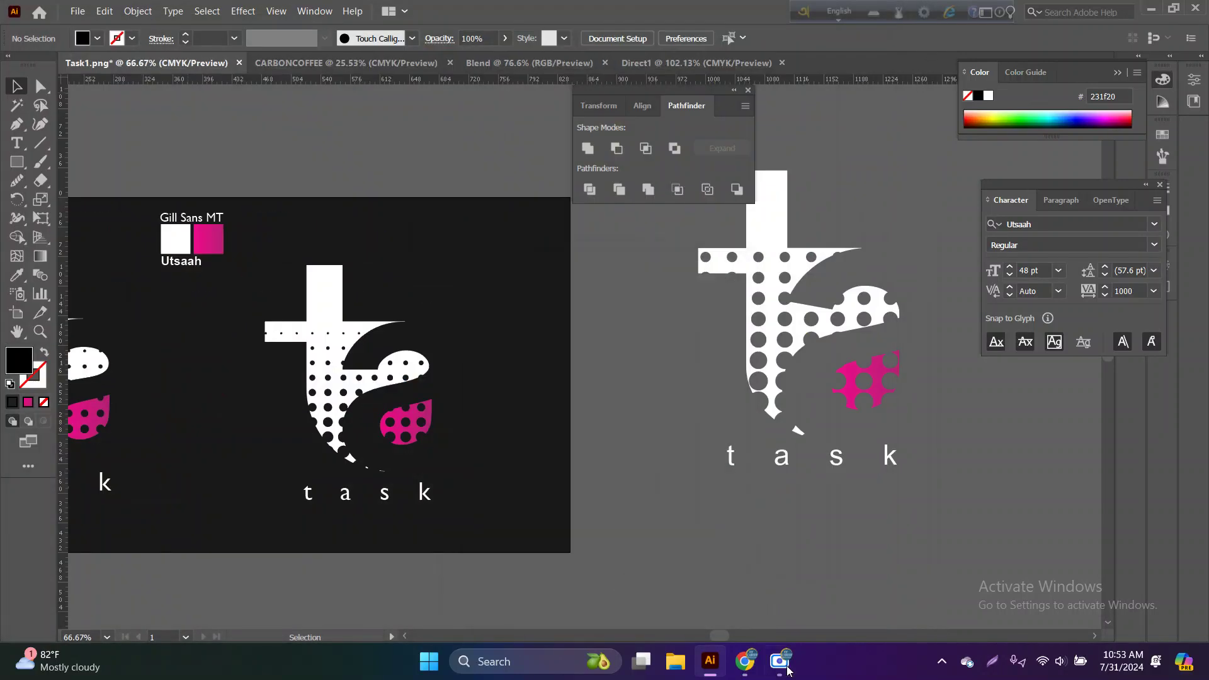